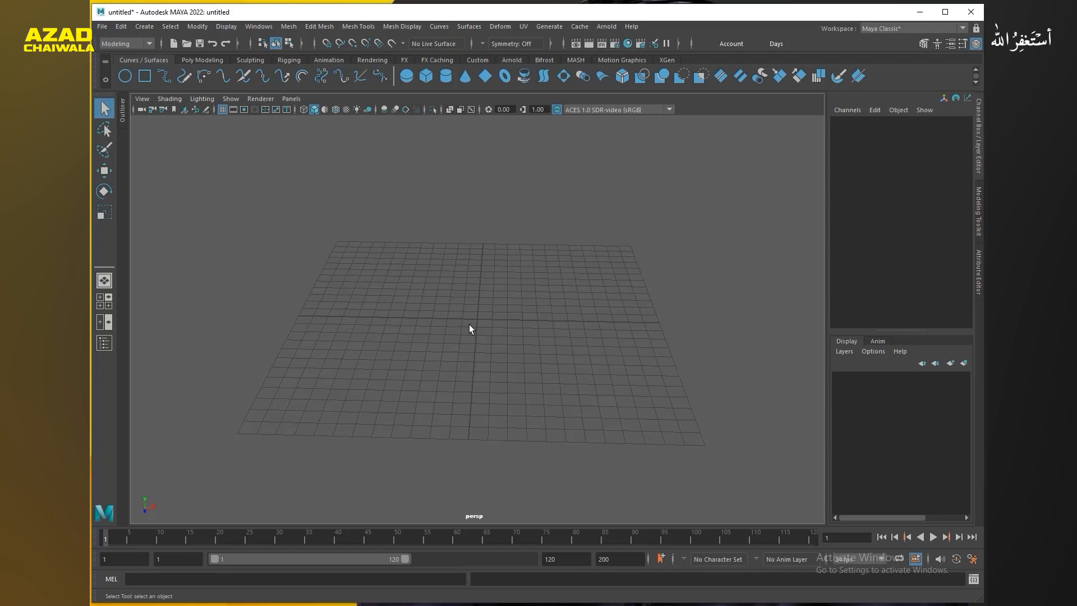
# - Select the soccer ball in the perspective viewport
pyautogui.keyDown('alt'); pyautogui.moveTo(462, 326); pyautogui.dragTo(560, 317, button='right'); pyautogui.keyUp('alt')
pyautogui.moveTo(559, 318)
pyautogui.keyDown('alt'); pyautogui.mouseDown()
pyautogui.moveTo(445, 313)
pyautogui.moveTo(552, 313)
pyautogui.mouseUp(); pyautogui.keyUp('alt')
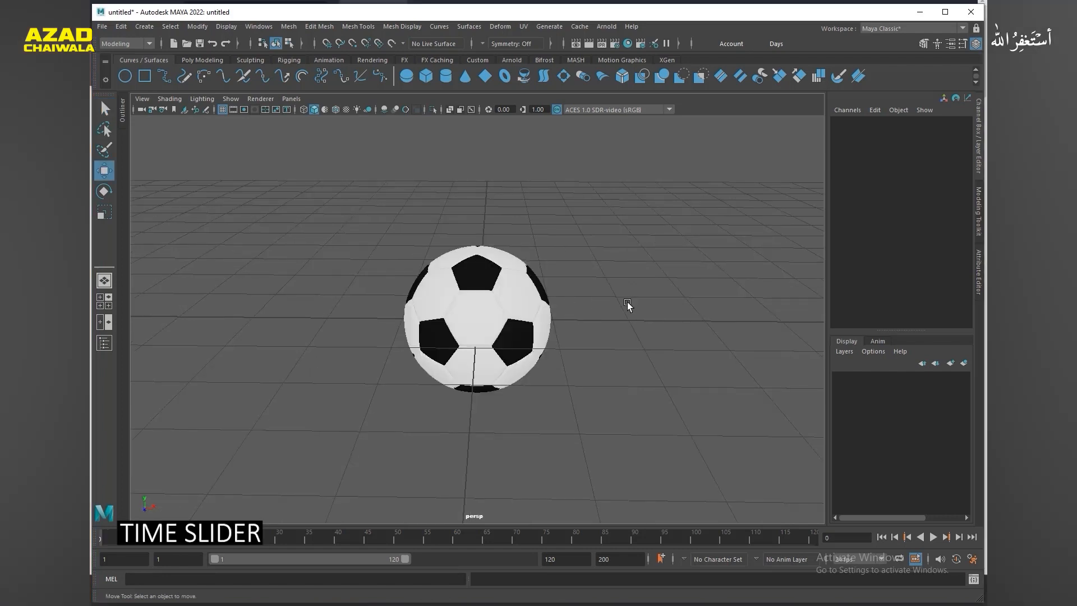
pyautogui.keyDown('alt'); pyautogui.moveTo(619, 318); pyautogui.dragTo(503, 339); pyautogui.keyUp('alt')
pyautogui.click(481, 312)
pyautogui.scroll(-4, 403, 288)
pyautogui.keyDown('alt'); pyautogui.moveTo(404, 288); pyautogui.dragTo(601, 299, button='right'); pyautogui.keyUp('alt')
pyautogui.keyDown('alt'); pyautogui.moveTo(446, 345); pyautogui.dragTo(450, 320); pyautogui.keyUp('alt')
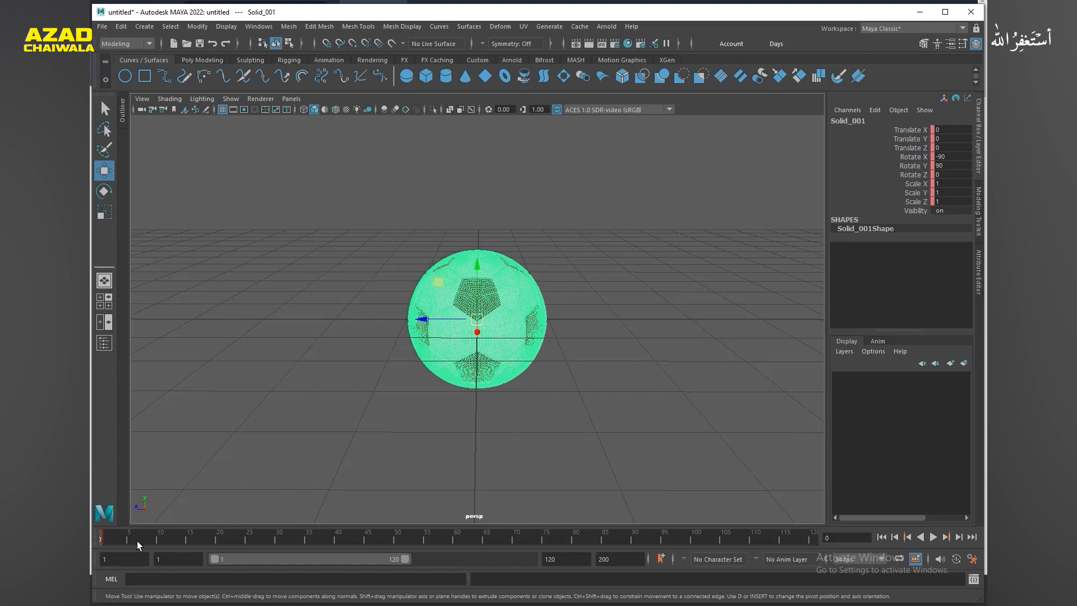
# - Scrub and play through the timeline to preview how the current frame changes
pyautogui.moveTo(128, 537); pyautogui.dragTo(106, 540)
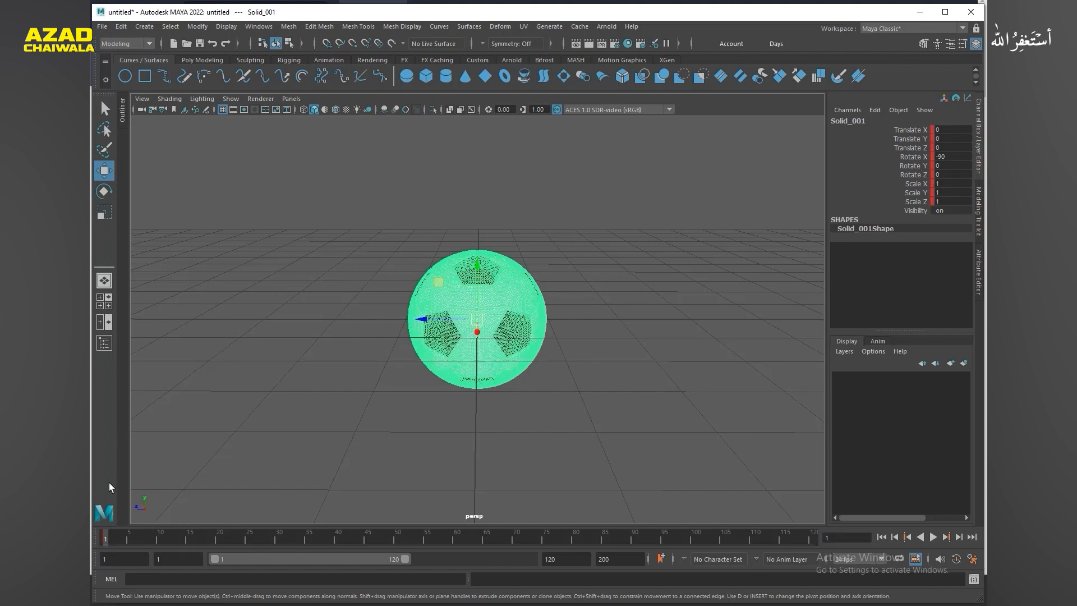
pyautogui.hotkey('alt', 'v')
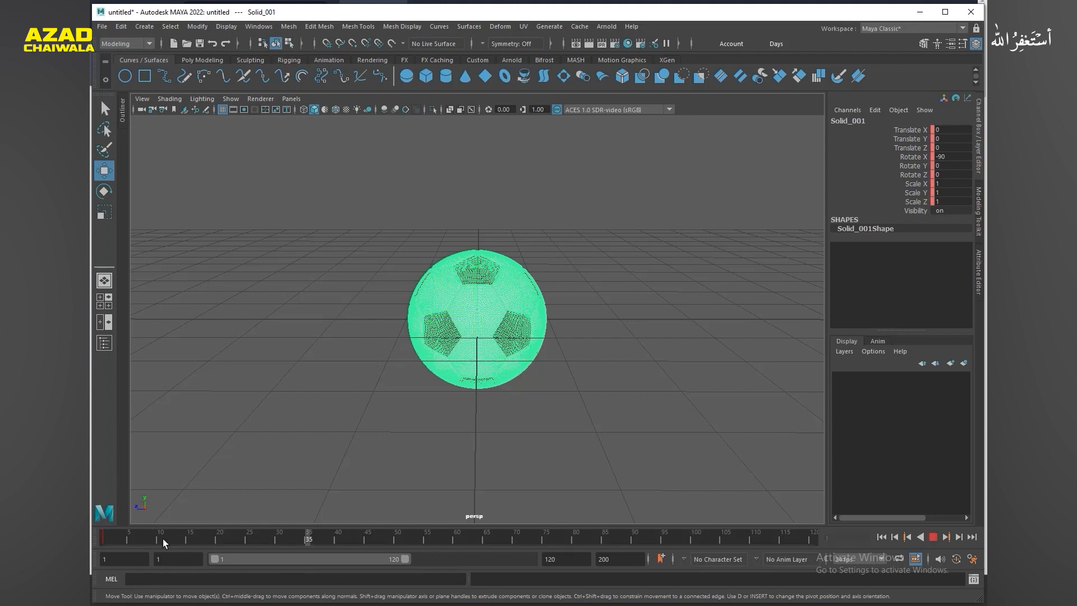
pyautogui.moveTo(422, 547); pyautogui.dragTo(259, 555)
pyautogui.moveTo(335, 546); pyautogui.dragTo(564, 539)
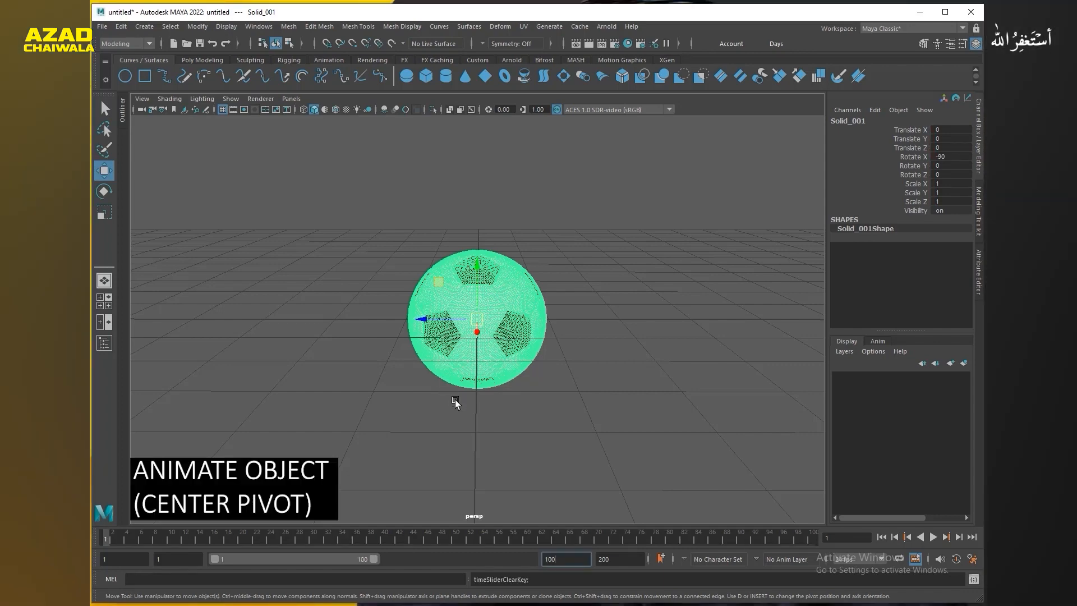
# - Raise the ball to a Translate Y of about 3.9 and set a keyframe at frame 1
pyautogui.moveTo(457, 402)
pyautogui.keyDown('alt'); pyautogui.mouseDown()
pyautogui.moveTo(423, 421)
pyautogui.moveTo(360, 411)
pyautogui.moveTo(615, 396)
pyautogui.moveTo(440, 423)
pyautogui.moveTo(439, 414)
pyautogui.moveTo(469, 416)
pyautogui.mouseUp(); pyautogui.keyUp('alt')
pyautogui.moveTo(492, 328); pyautogui.dragTo(490, 191)
pyautogui.keyDown('alt'); pyautogui.moveTo(500, 287); pyautogui.dragTo(464, 284, button='right'); pyautogui.keyUp('alt')
pyautogui.moveTo(481, 237); pyautogui.dragTo(481, 128)
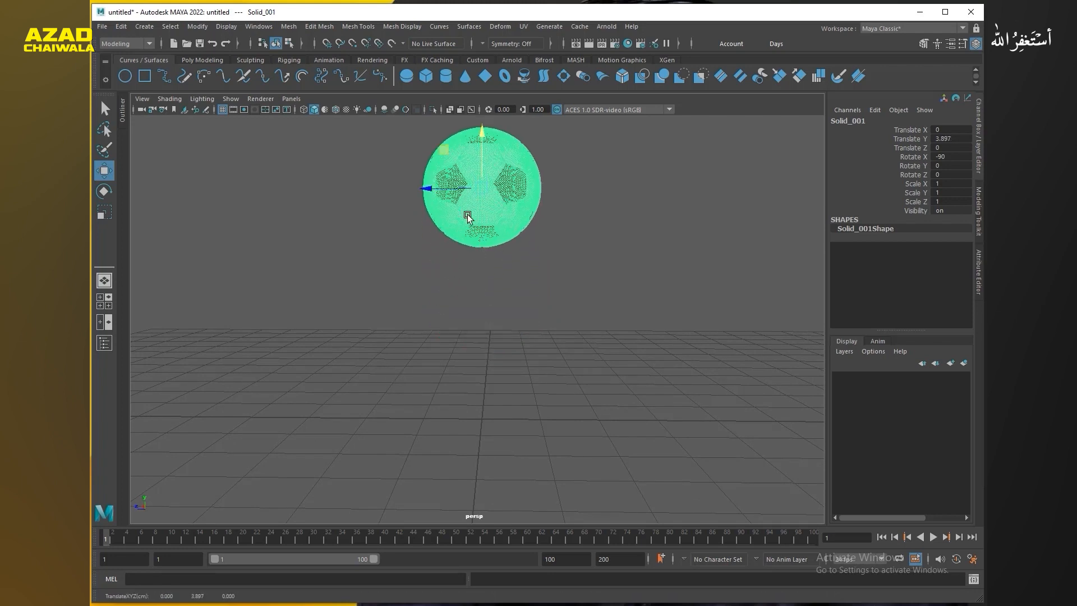
pyautogui.keyDown('alt'); pyautogui.moveTo(492, 228); pyautogui.dragTo(424, 226, button='right'); pyautogui.keyUp('alt')
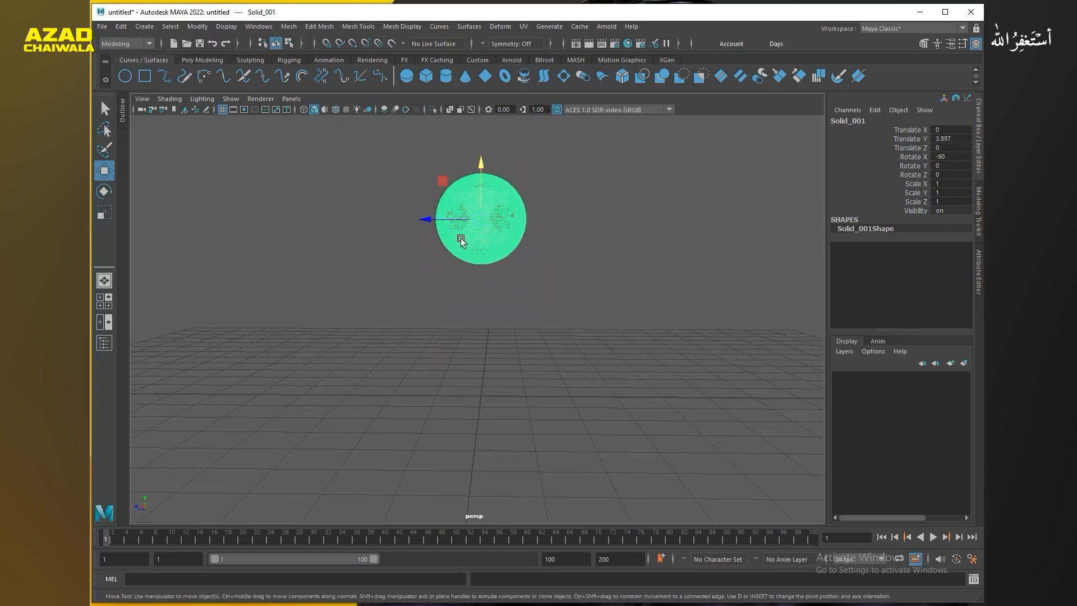
pyautogui.press('s')
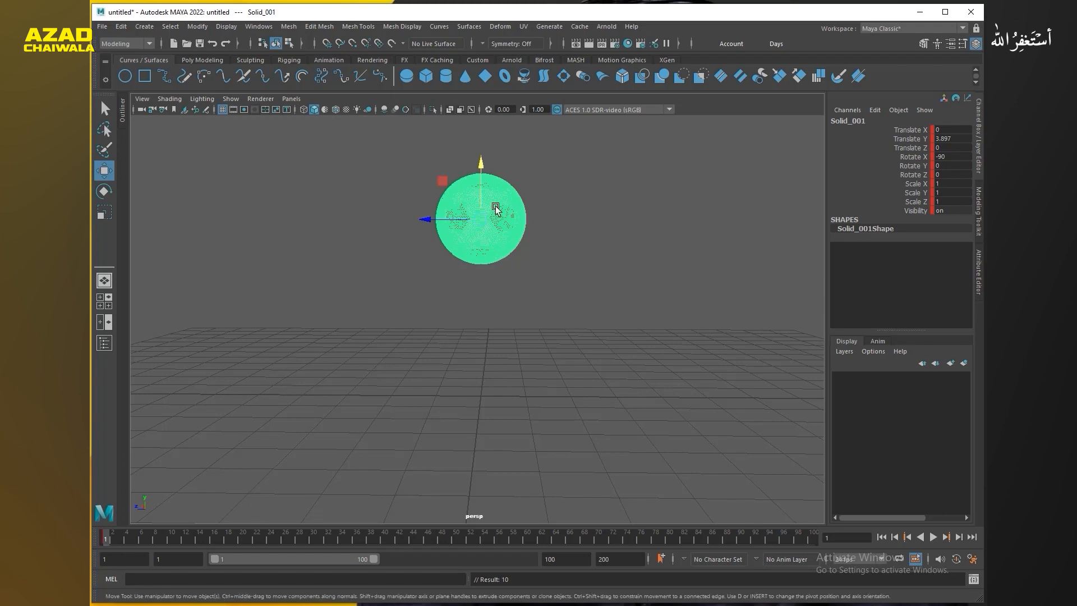
pyautogui.click(481, 163)
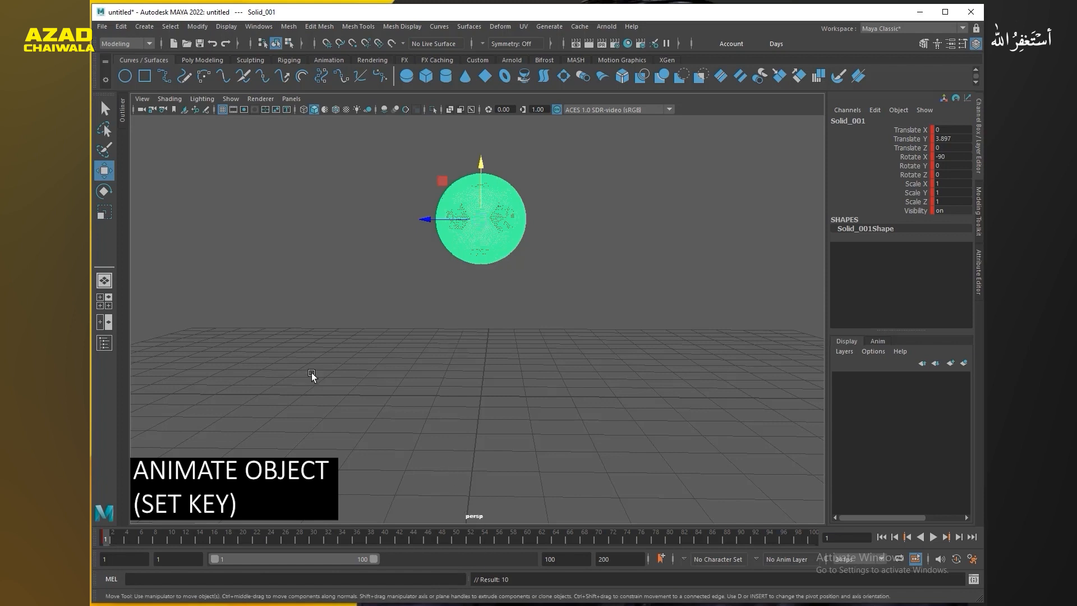
# - At frame 10, lower the ball to a Translate Y of about 0.99 and set a keyframe
pyautogui.moveTo(139, 535); pyautogui.dragTo(168, 547)
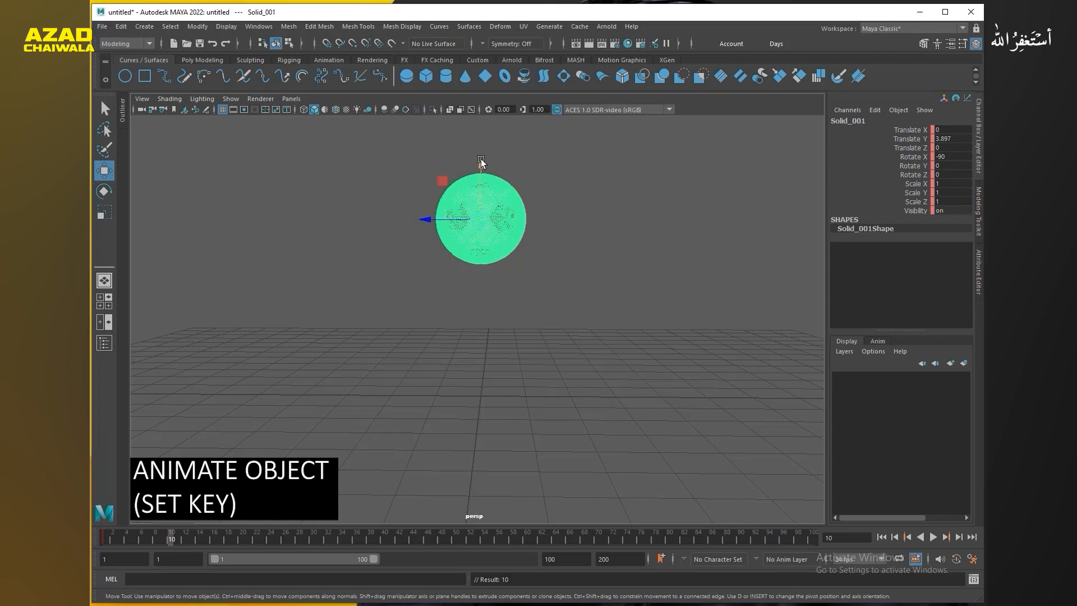
pyautogui.moveTo(480, 159); pyautogui.dragTo(472, 297)
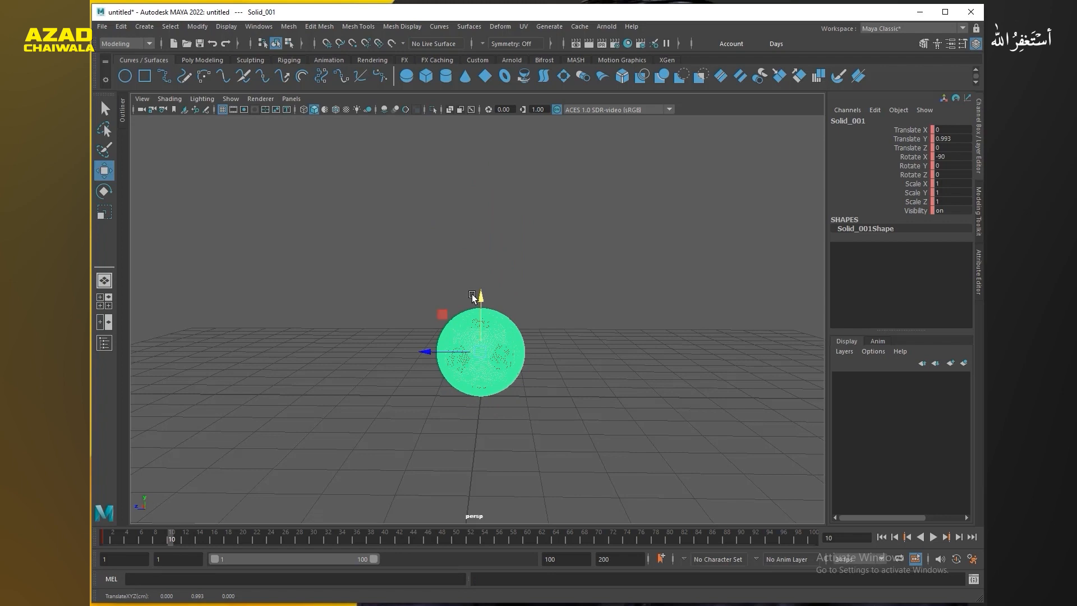
pyautogui.press('s')
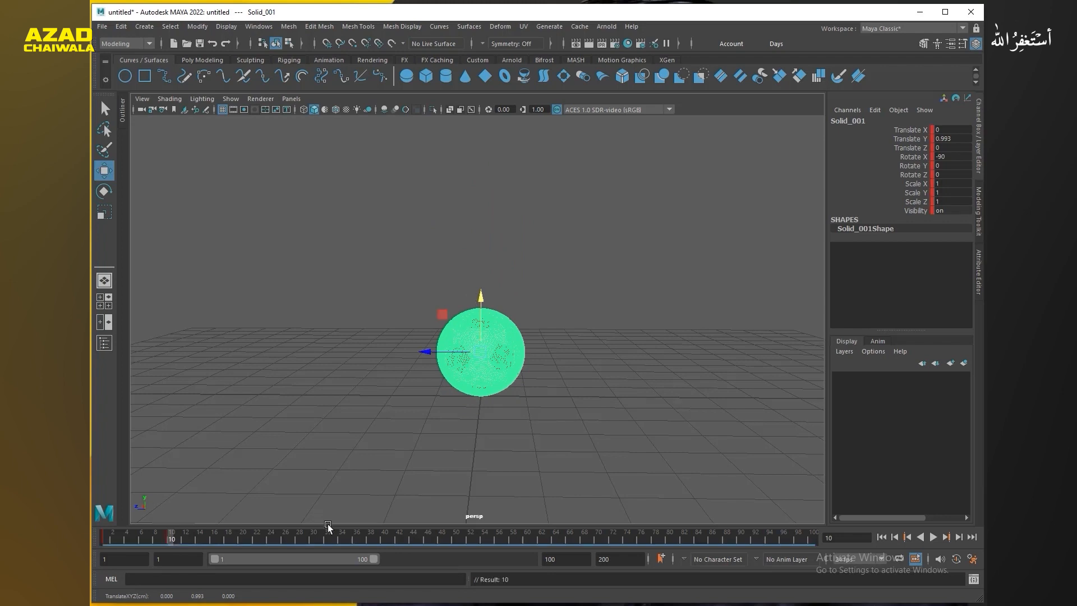
# - Scrub between frames 1 and 10 to review the ball's falling motion
pyautogui.moveTo(172, 542); pyautogui.dragTo(91, 539)
pyautogui.click(172, 537)
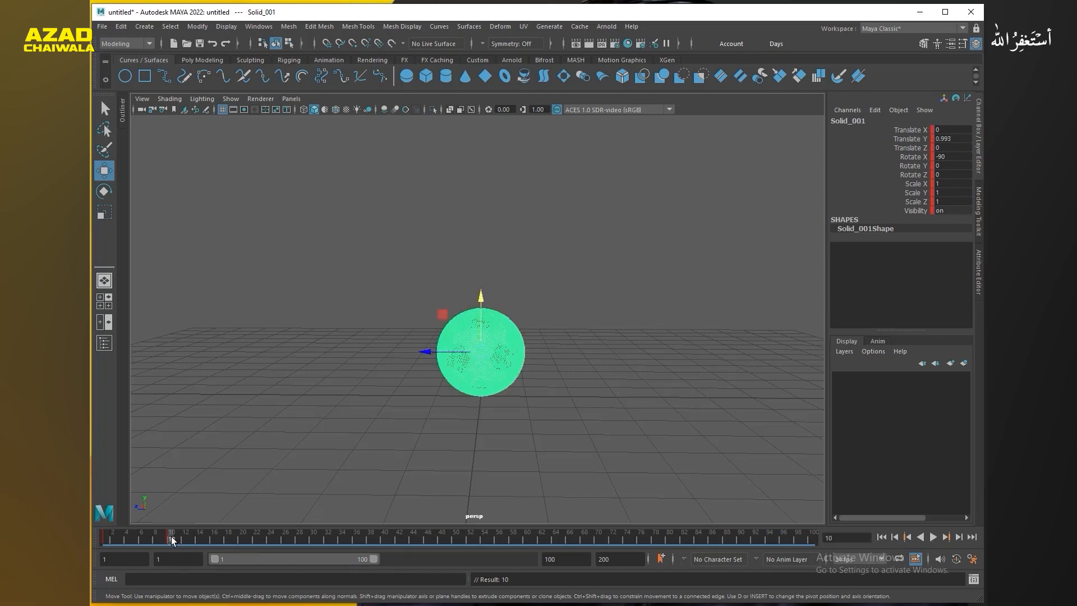
pyautogui.moveTo(172, 537); pyautogui.dragTo(98, 541)
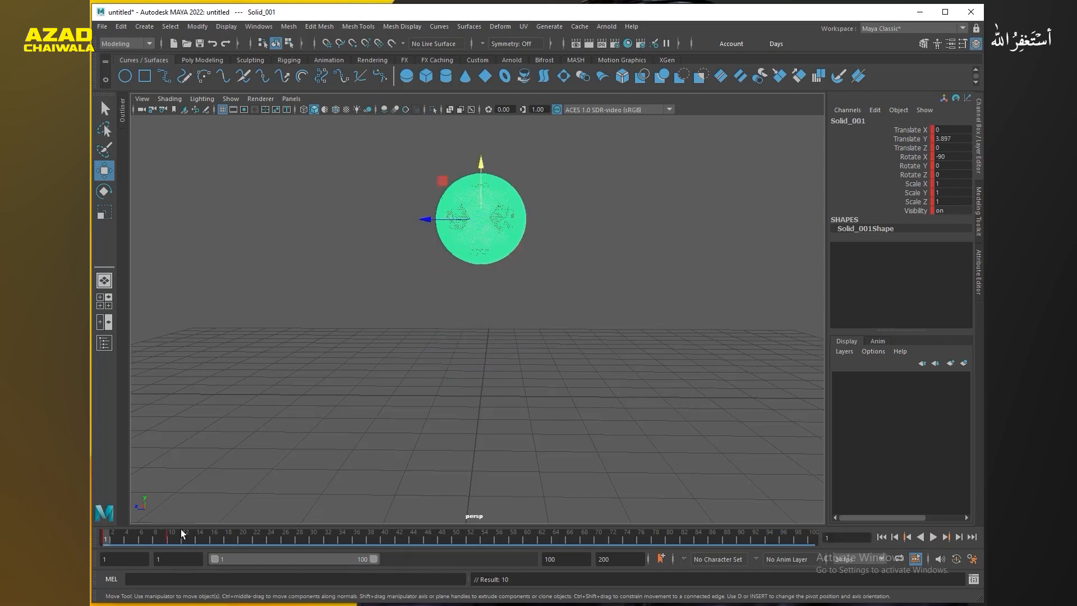
# - At frame 10, squash the ball to about 0.82 in Scale Z, lower it to about 0.73 in Translate Y, and key the pose
pyautogui.click(171, 537)
pyautogui.keyDown('alt'); pyautogui.moveTo(331, 446); pyautogui.dragTo(455, 443); pyautogui.keyUp('alt')
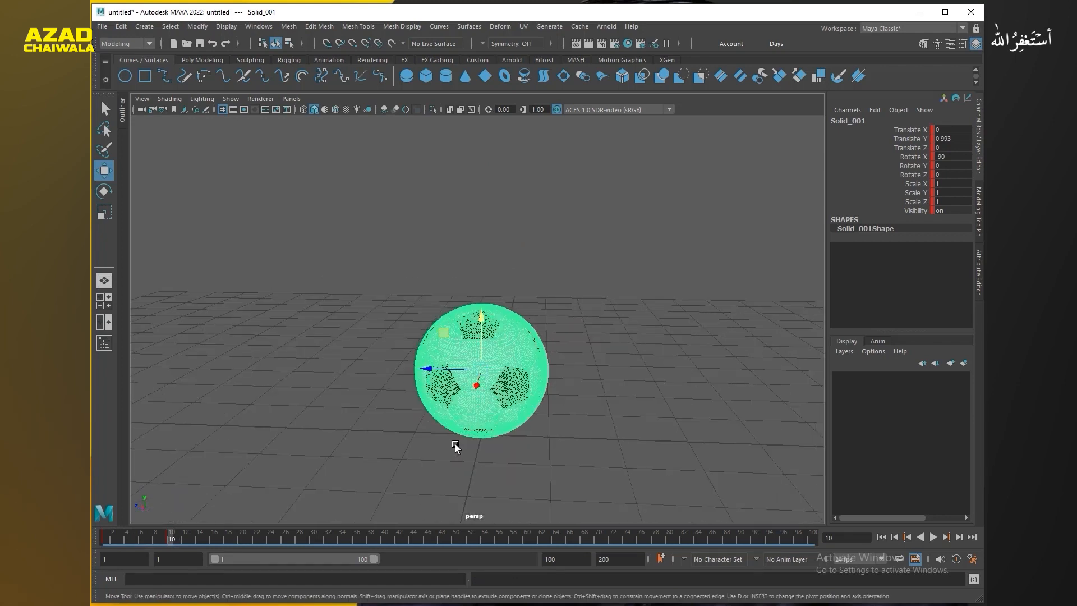
pyautogui.keyDown('alt'); pyautogui.moveTo(456, 443); pyautogui.dragTo(437, 433); pyautogui.keyUp('alt')
pyautogui.press('r')
pyautogui.keyDown('alt'); pyautogui.moveTo(481, 374); pyautogui.dragTo(493, 377); pyautogui.keyUp('alt')
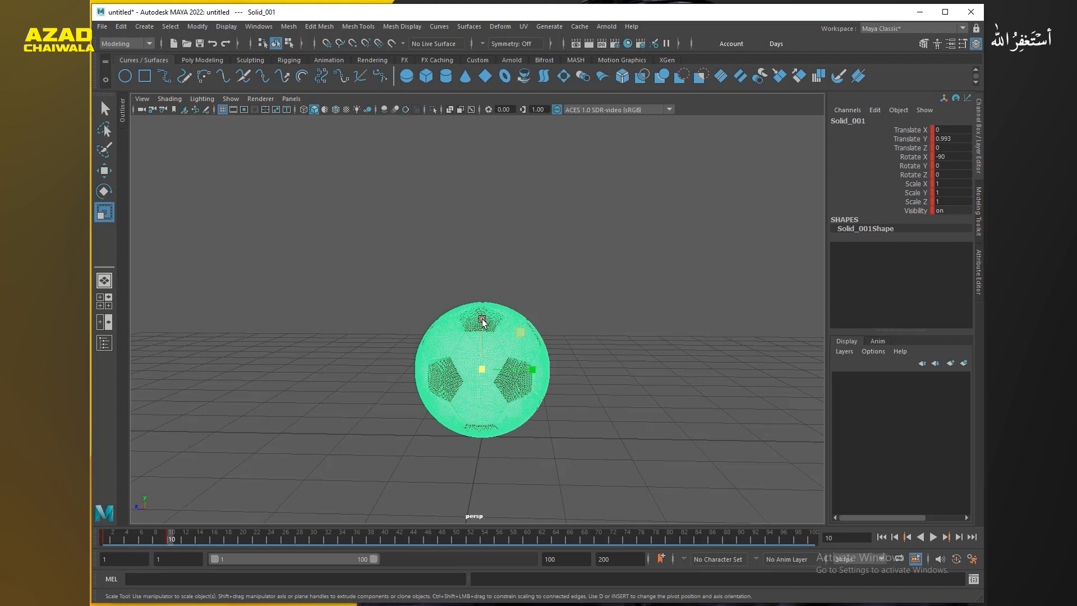
pyautogui.moveTo(486, 321); pyautogui.dragTo(485, 338)
pyautogui.press('w')
pyautogui.press('s')
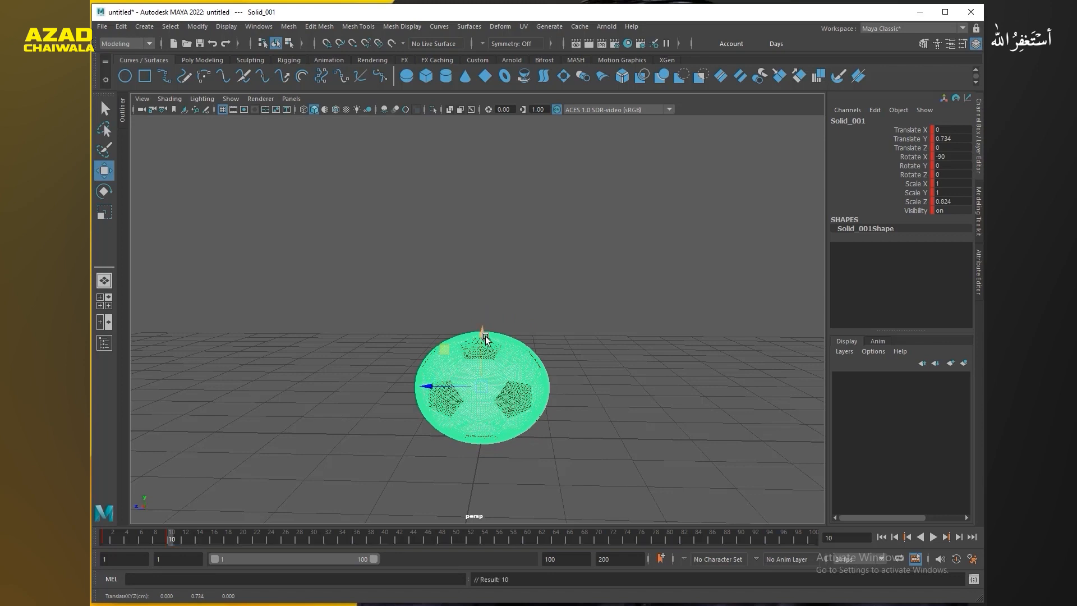
# - Play the animation to check the ball's fall and squash
pyautogui.hotkey('alt', 'v')
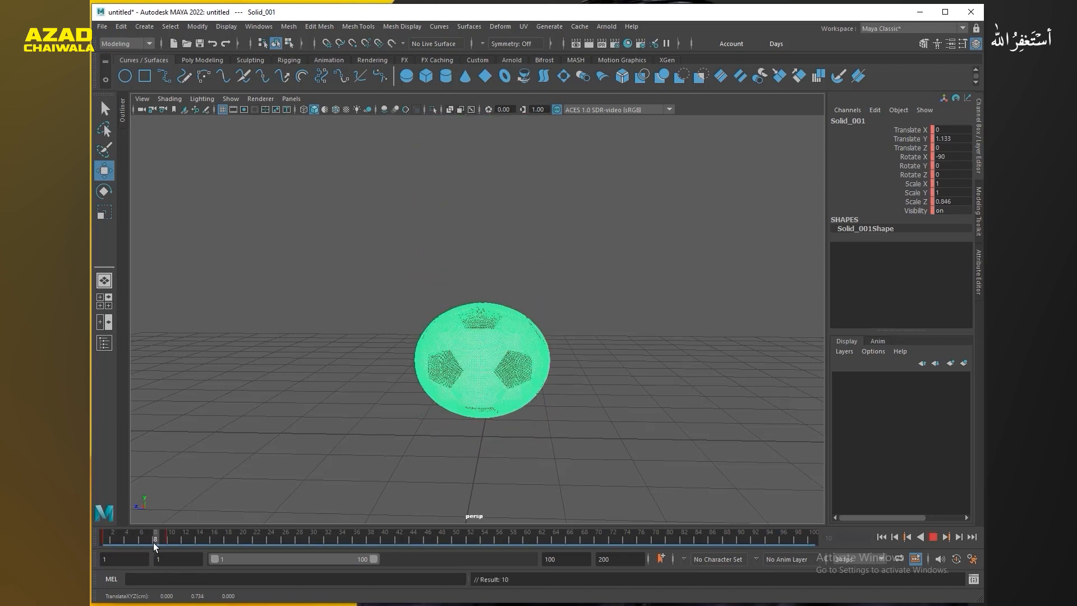
pyautogui.click(153, 543)
pyautogui.hotkey('alt', 'v')
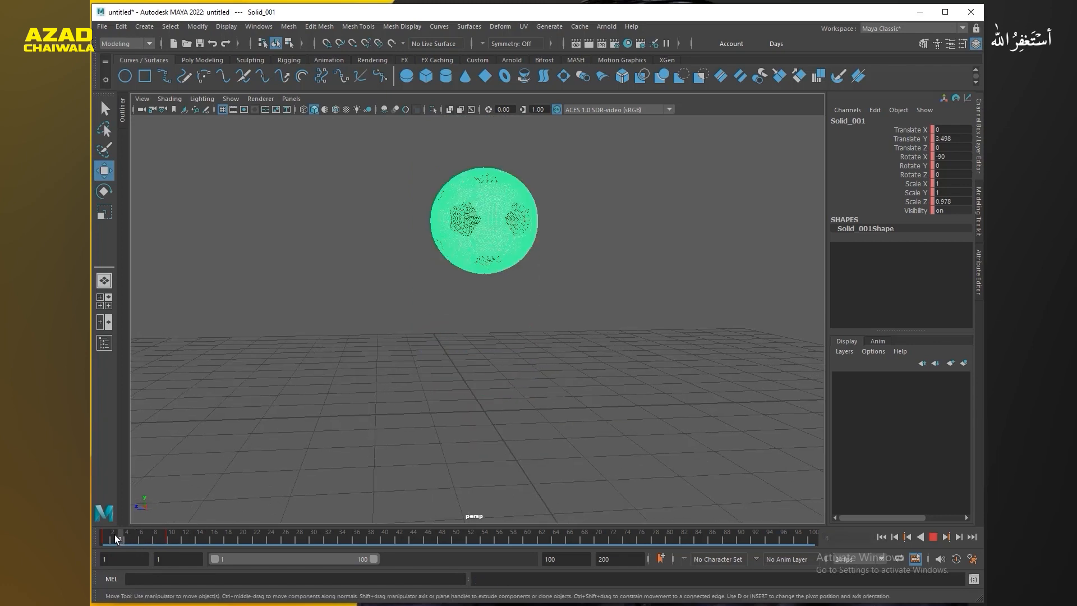
pyautogui.hotkey('alt', 'v')
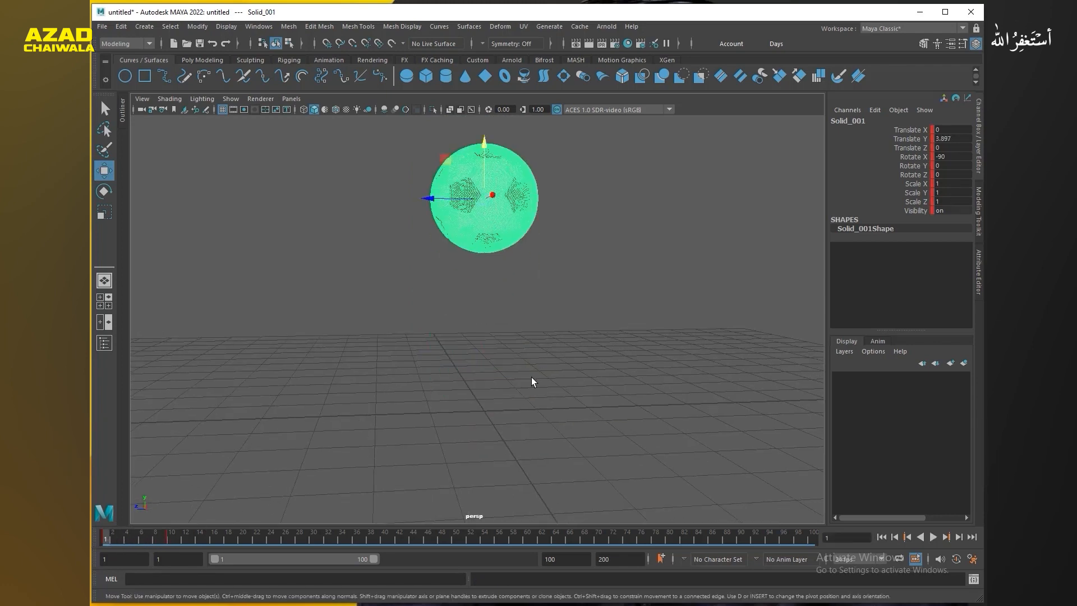
# - At frame 5, stretch the ball vertically to about 1.06 in Scale Z and key the pose
pyautogui.hotkey('alt', 'v')
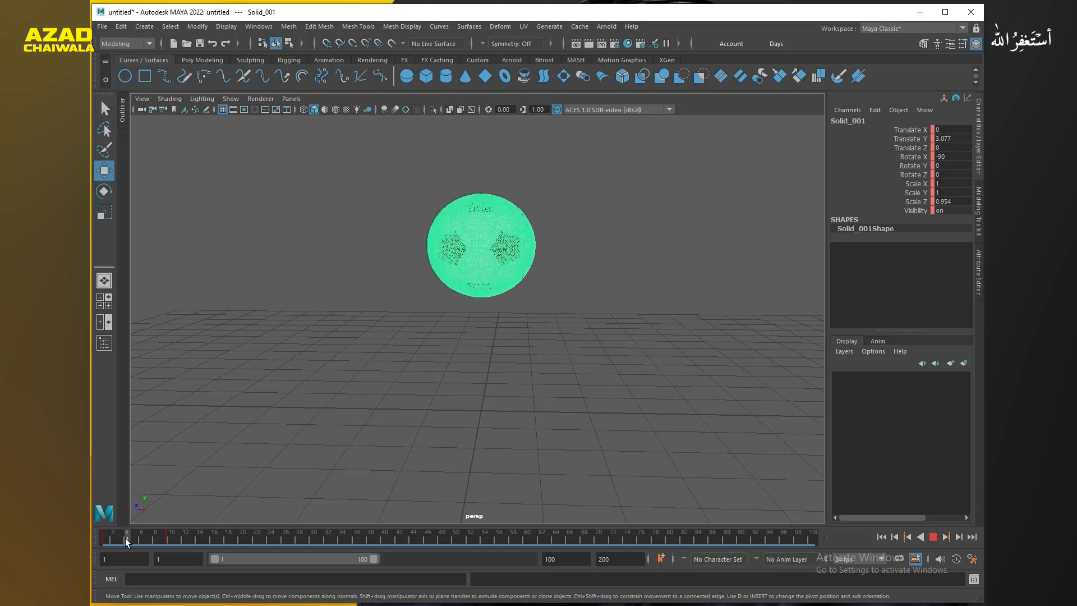
pyautogui.hotkey('alt', 'v')
pyautogui.press('r')
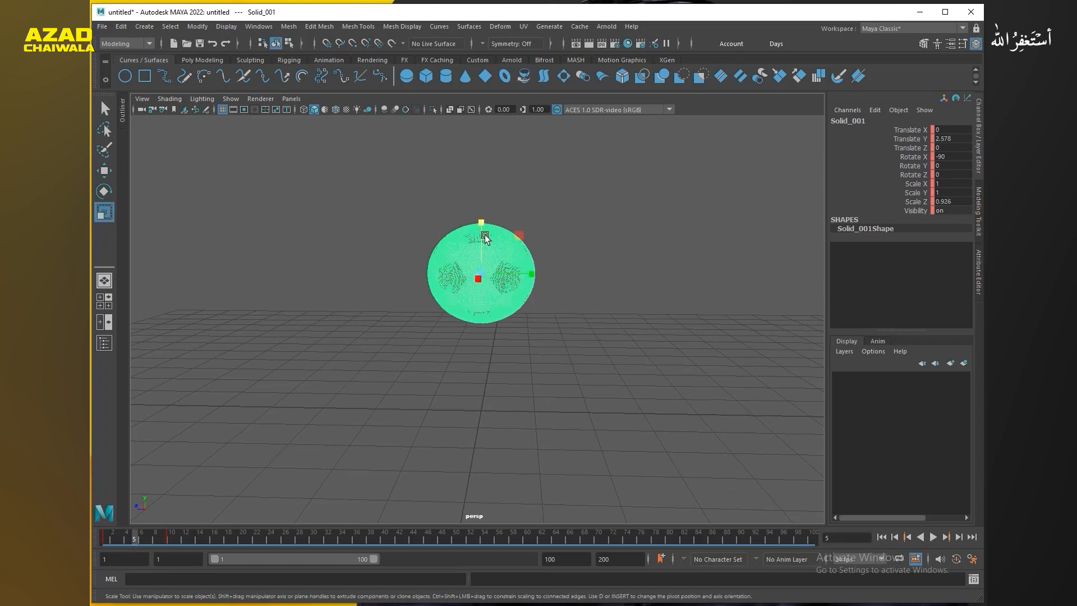
pyautogui.moveTo(481, 224); pyautogui.dragTo(484, 218)
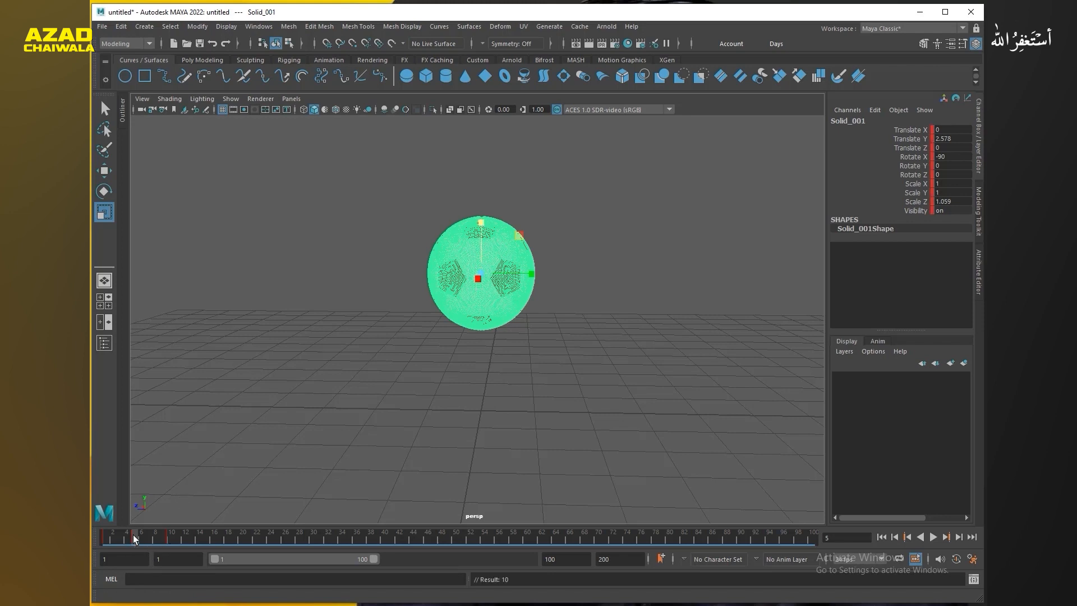
# - Play the animation and compare the ball's poses at frames 15 and 5
pyautogui.hotkey('alt', 'v')
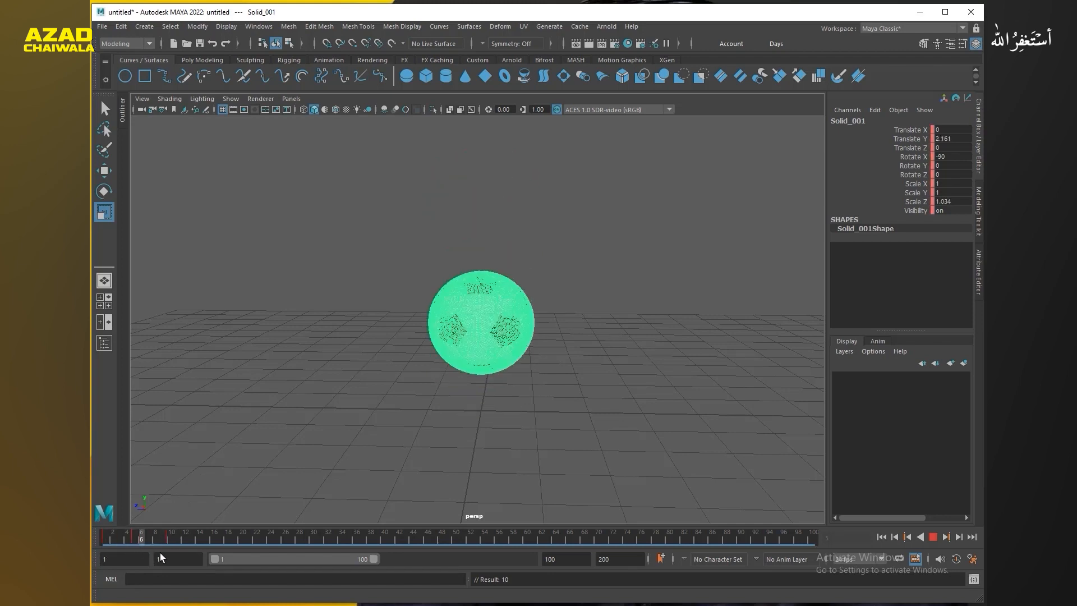
pyautogui.moveTo(176, 533); pyautogui.dragTo(208, 541)
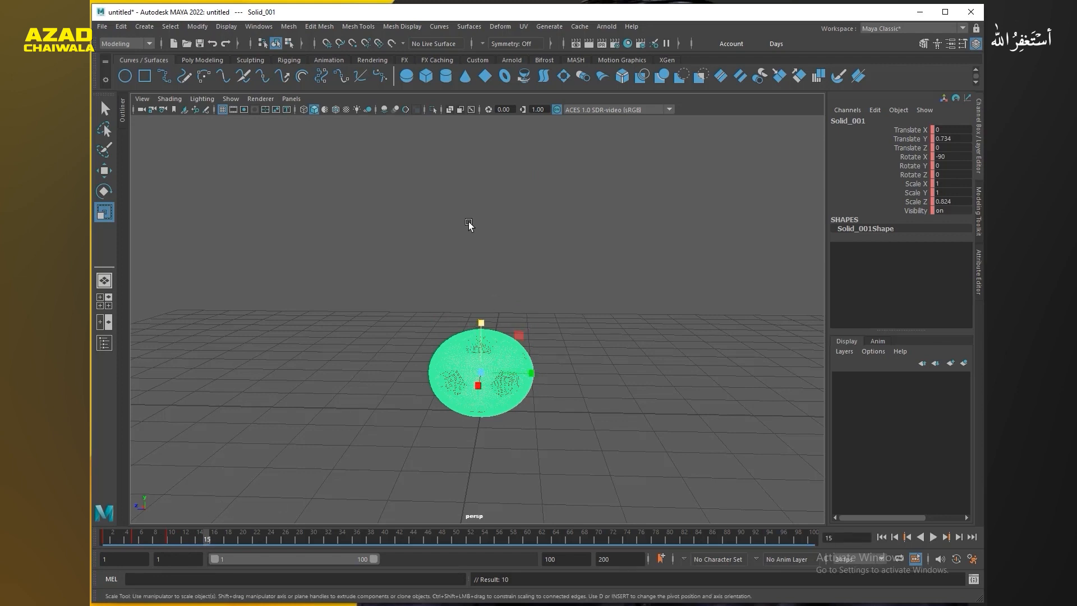
pyautogui.press('w')
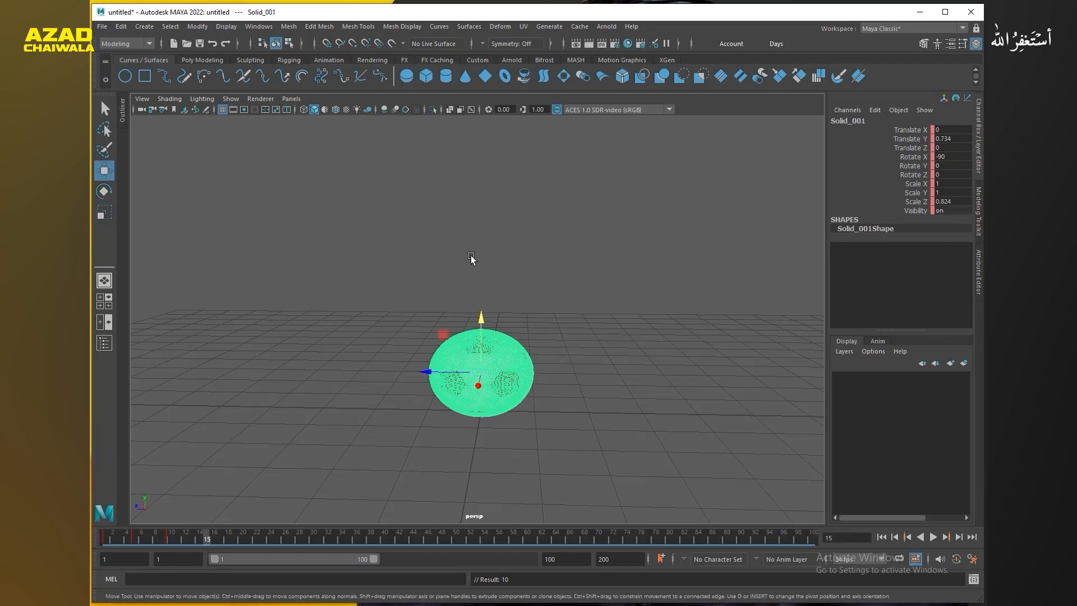
pyautogui.click(133, 539)
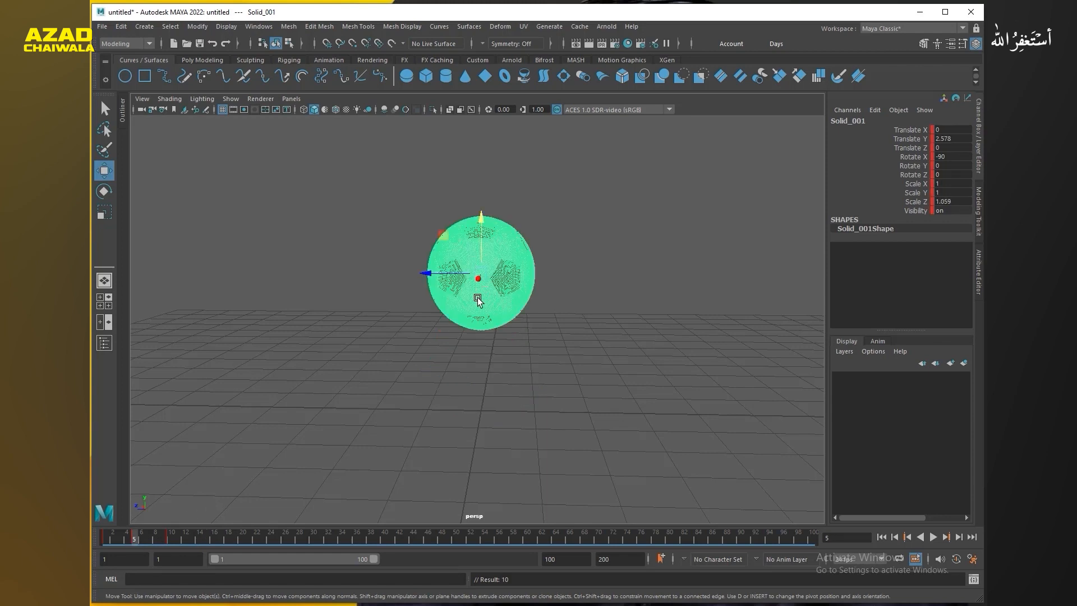
pyautogui.keyDown('alt'); pyautogui.moveTo(478, 298); pyautogui.dragTo(442, 295); pyautogui.keyUp('alt')
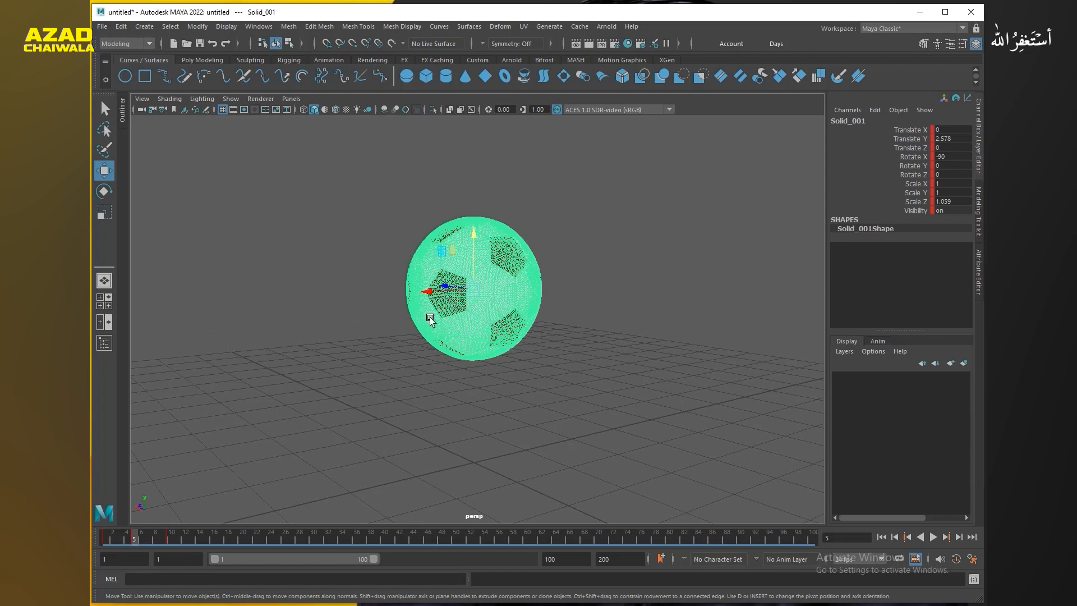
# - Copy the ball's stretched key from frame 5 and paste it at frame 15
pyautogui.moveTo(176, 541)
pyautogui.mouseDown()
pyautogui.moveTo(209, 542)
pyautogui.moveTo(135, 542)
pyautogui.mouseUp()
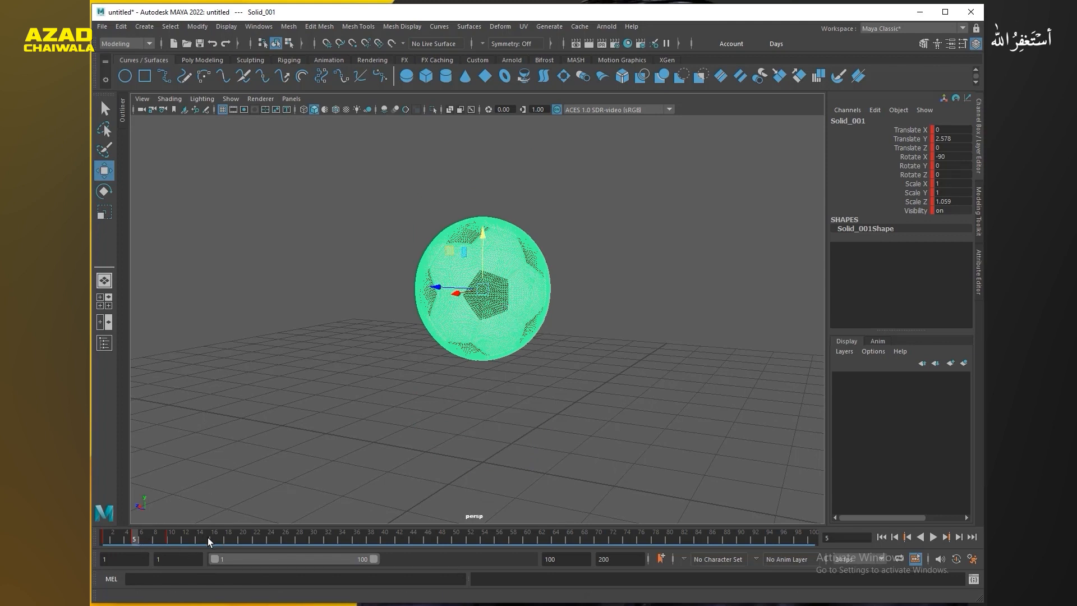
pyautogui.rightClick(136, 538)
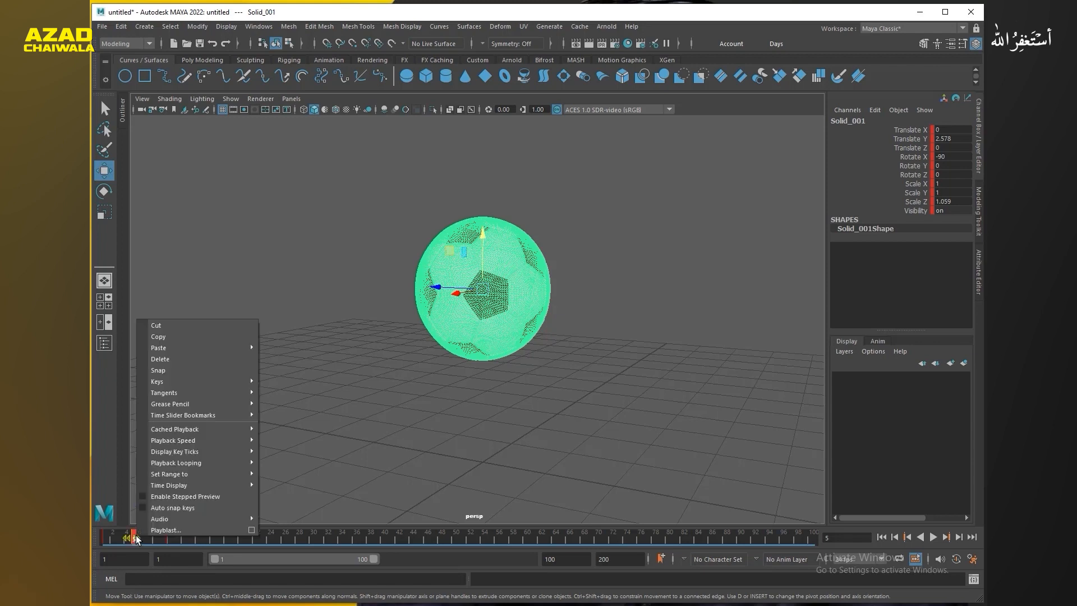
pyautogui.click(165, 336)
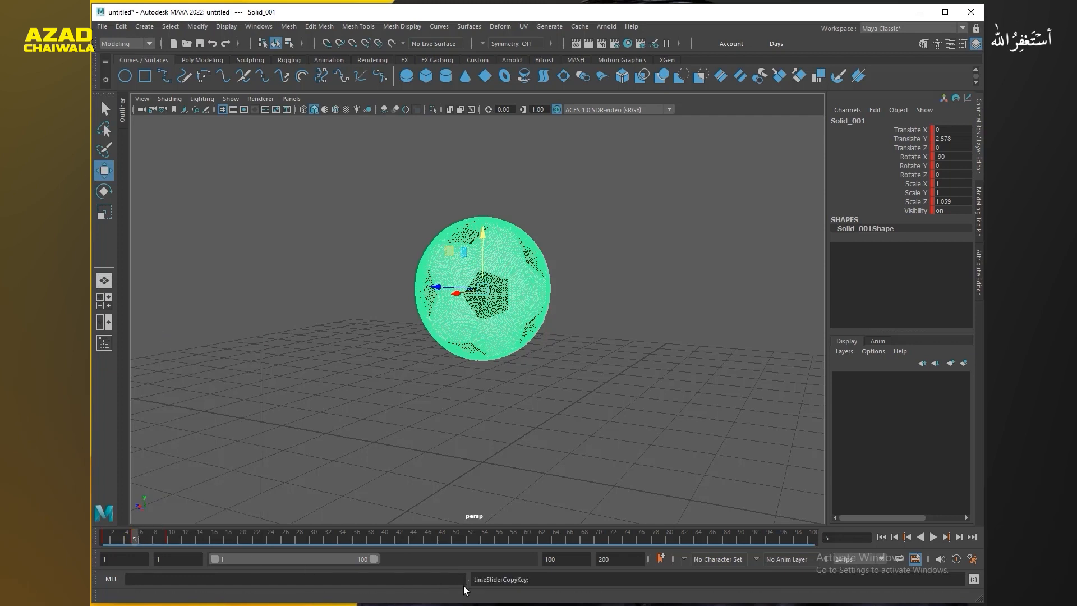
pyautogui.moveTo(159, 537); pyautogui.dragTo(207, 543)
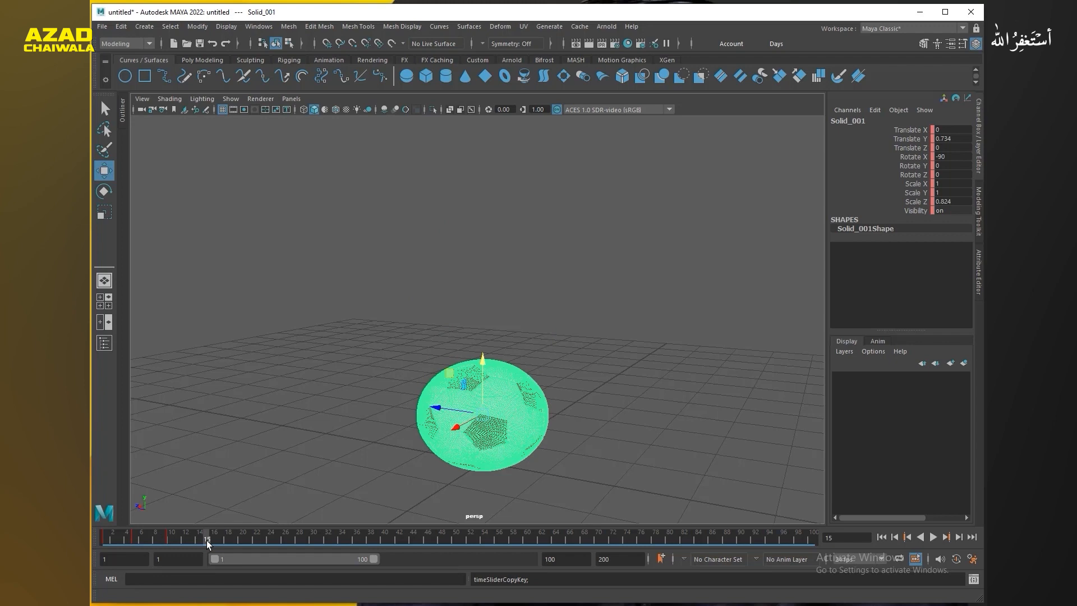
pyautogui.rightClick(207, 540)
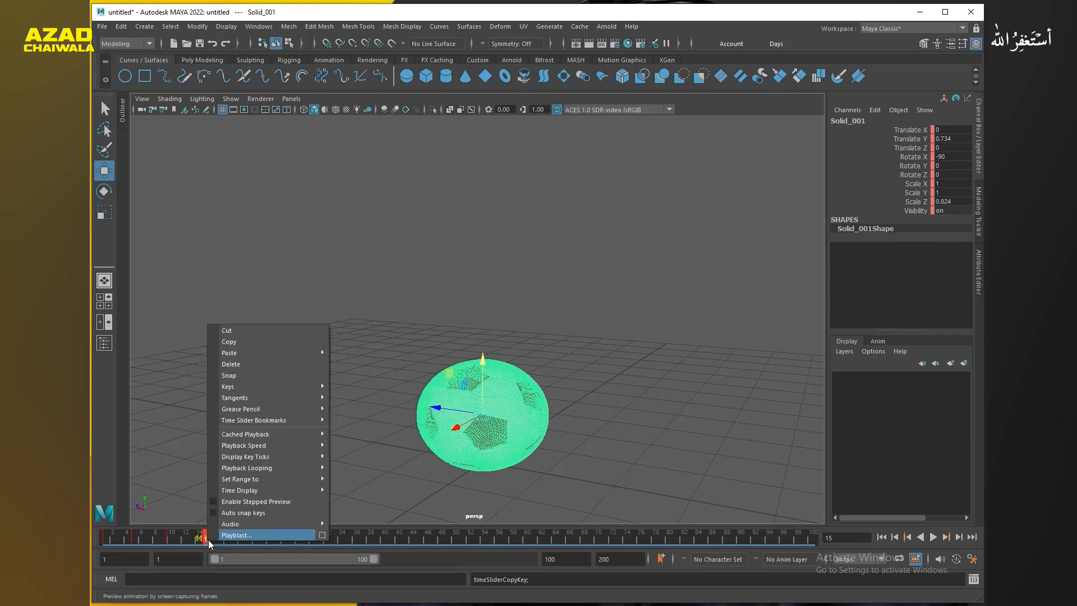
pyautogui.moveTo(238, 353)
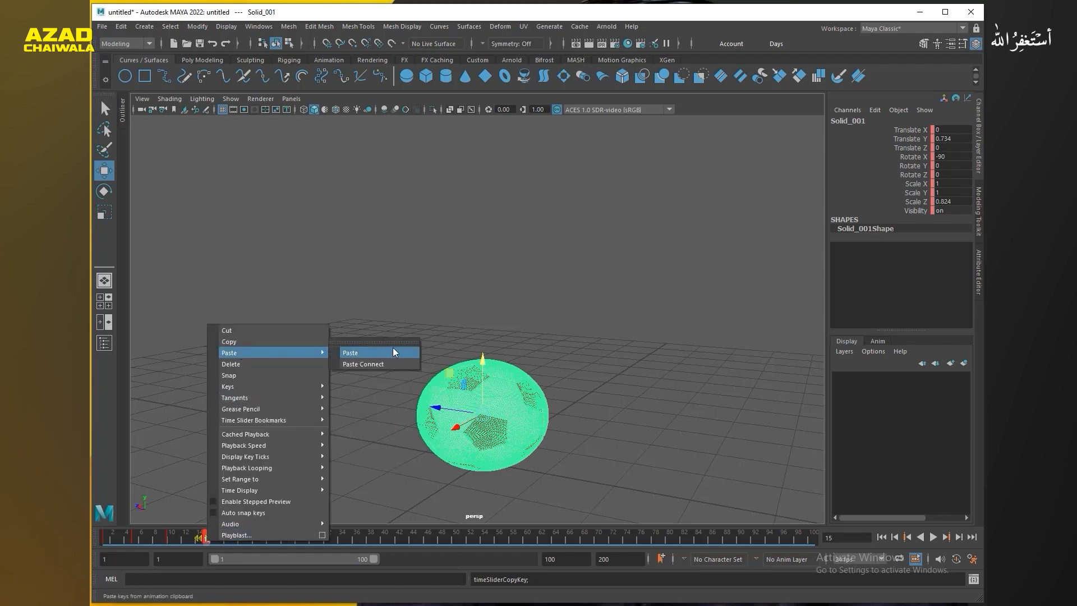
pyautogui.click(393, 352)
pyautogui.keyDown('alt'); pyautogui.moveTo(391, 348); pyautogui.dragTo(315, 460); pyautogui.keyUp('alt')
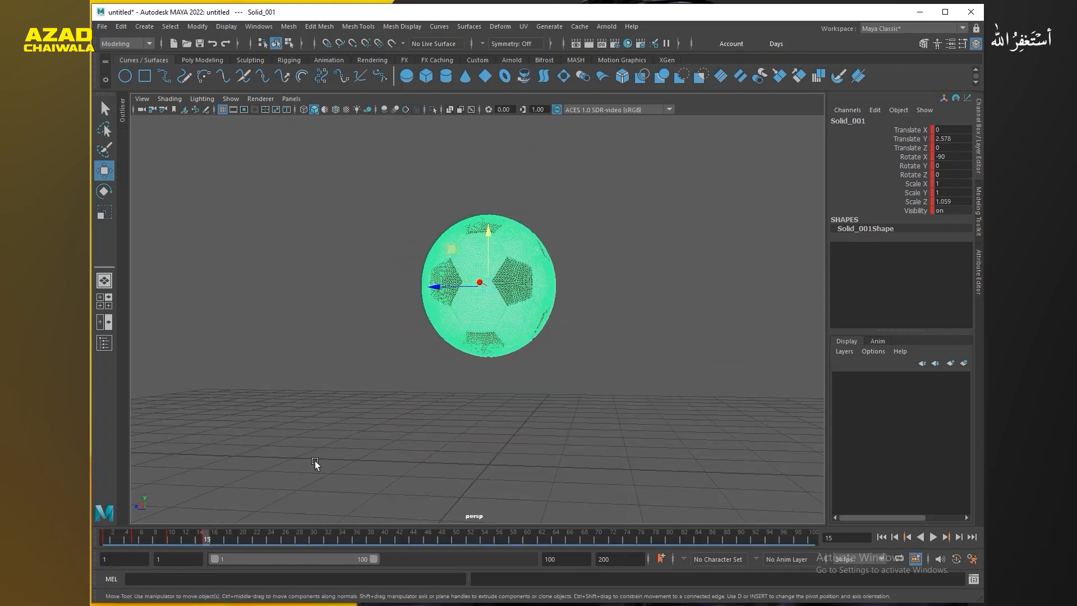
# - Compare the ball's poses at frames 5, 15, 1 and 20
pyautogui.click(133, 540)
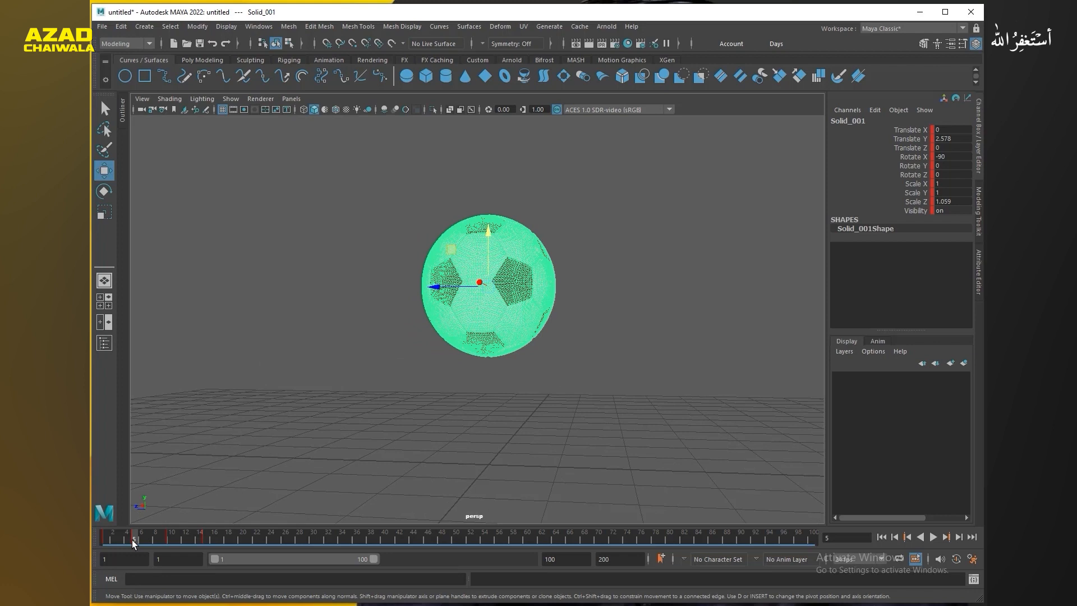
pyautogui.click(205, 540)
pyautogui.keyDown('alt'); pyautogui.moveTo(442, 413); pyautogui.dragTo(455, 413); pyautogui.keyUp('alt')
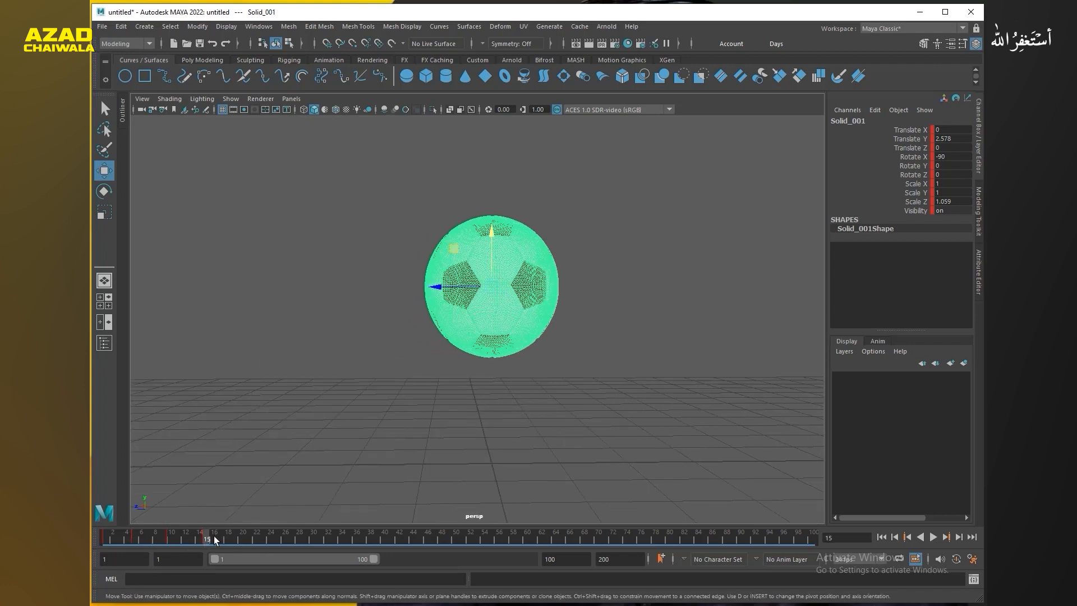
pyautogui.moveTo(203, 542); pyautogui.dragTo(106, 538)
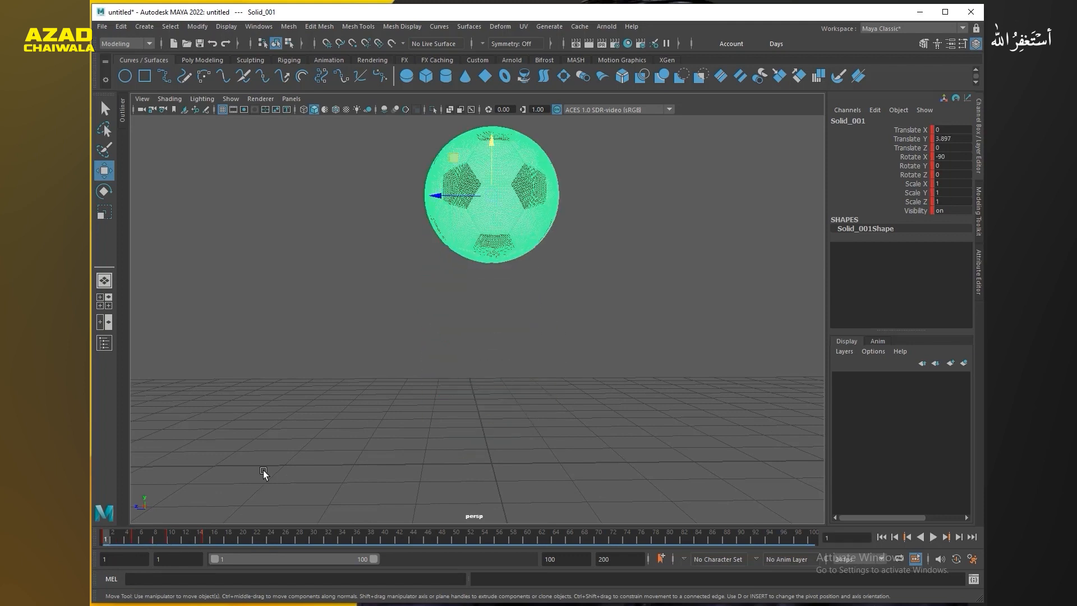
pyautogui.keyDown('alt'); pyautogui.moveTo(534, 338); pyautogui.dragTo(510, 379); pyautogui.keyUp('alt')
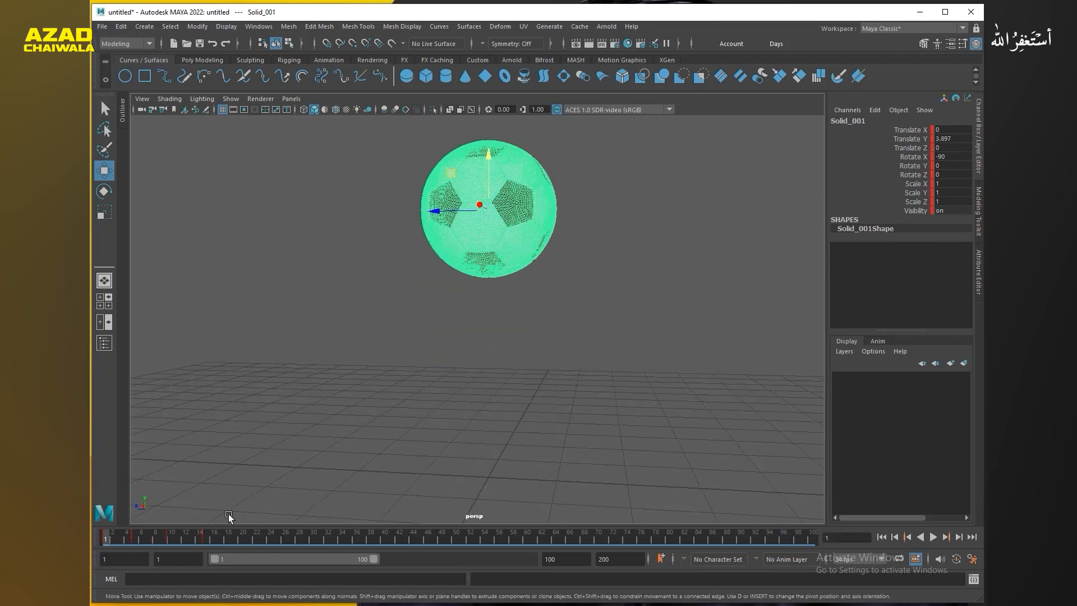
pyautogui.click(241, 541)
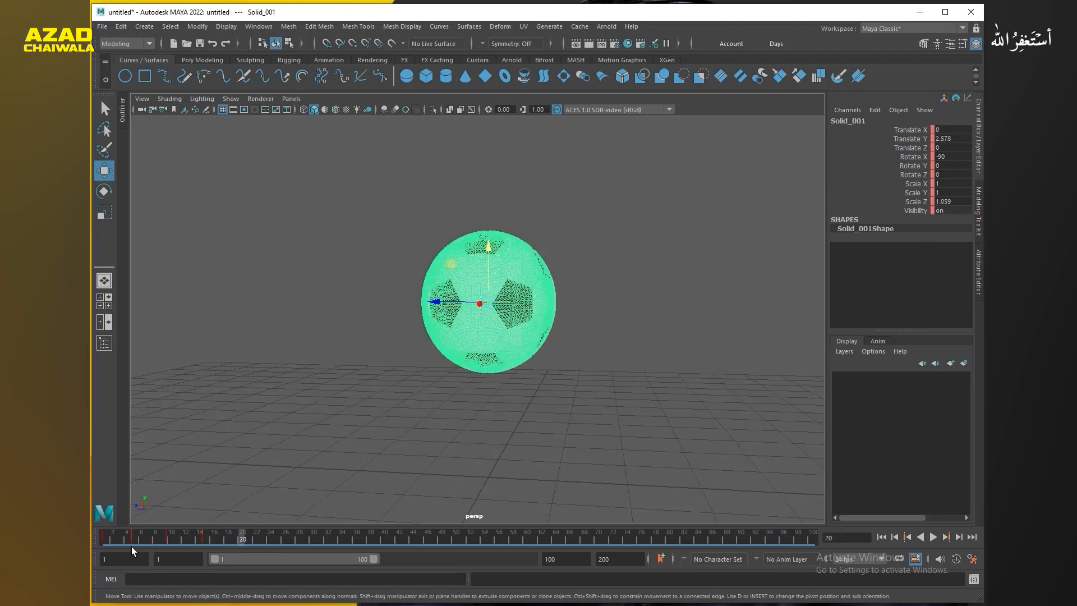
# - Copy the ball's starting key from frame 1 and paste it at frame 20
pyautogui.click(107, 539)
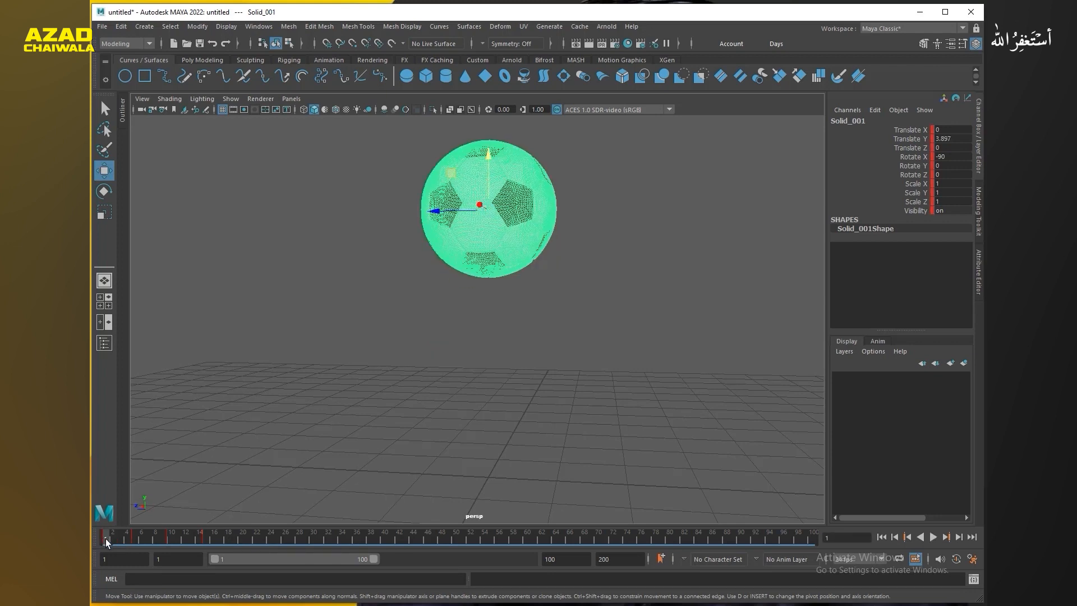
pyautogui.rightClick(106, 540)
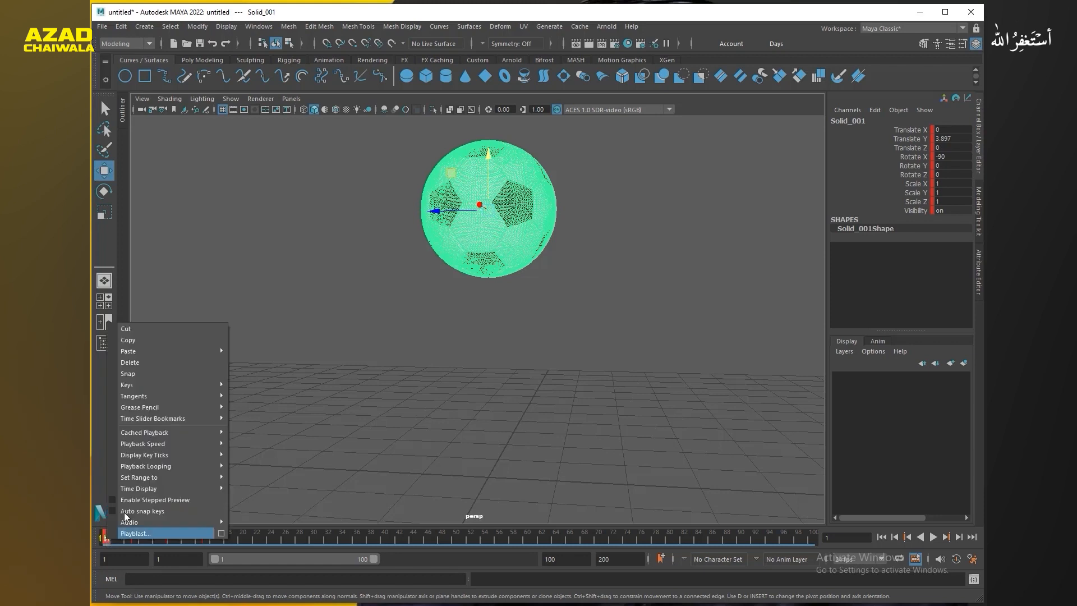
pyautogui.click(137, 352)
pyautogui.click(242, 539)
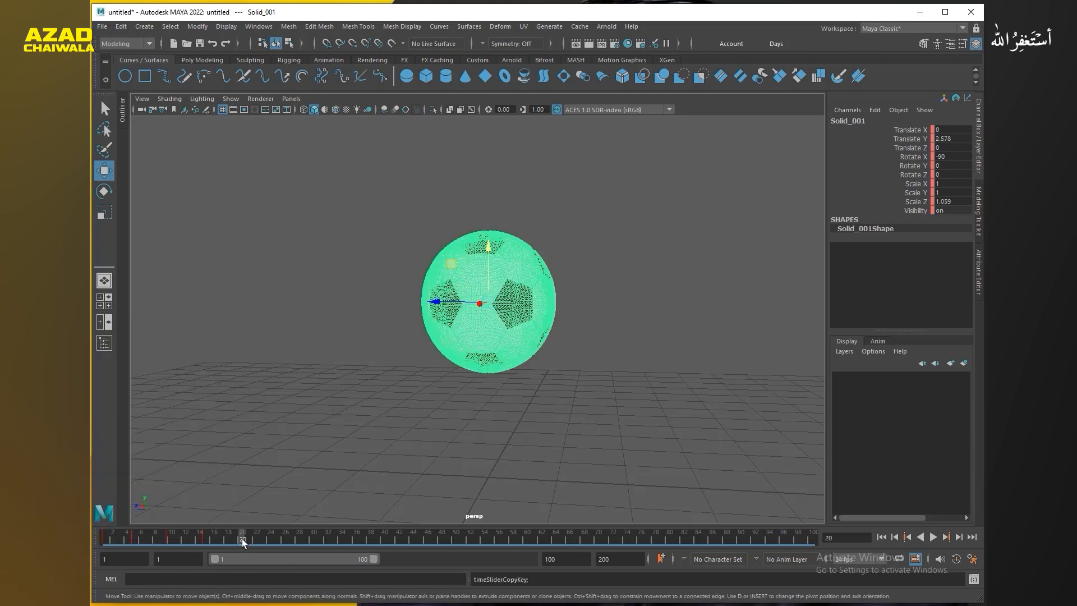
pyautogui.keyDown('shift'); pyautogui.click(242, 540); pyautogui.keyUp('shift')
pyautogui.rightClick(242, 539)
pyautogui.moveTo(289, 345)
pyautogui.click(410, 345)
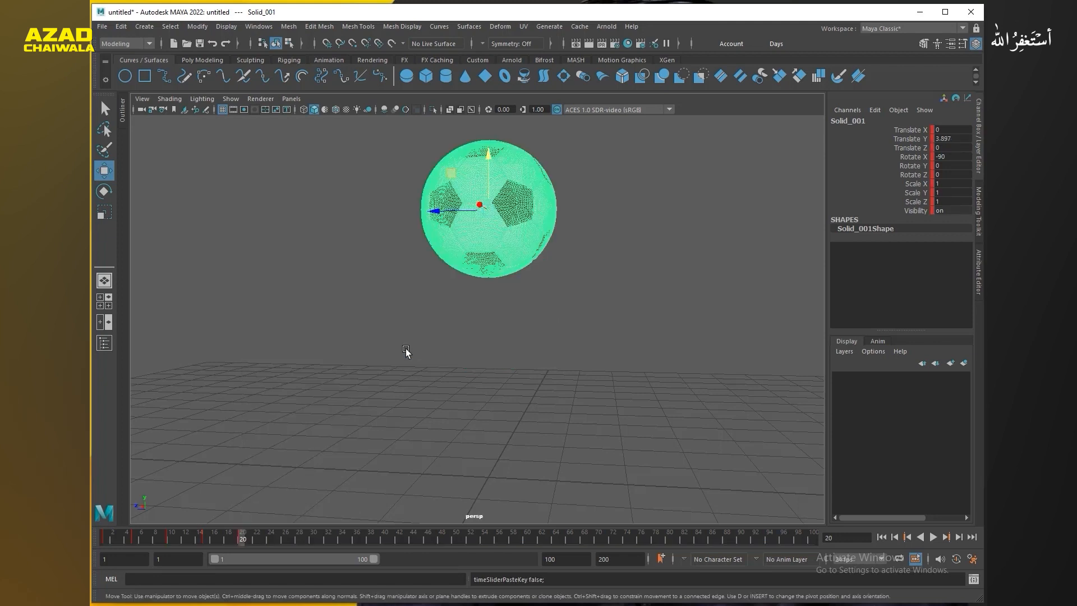
# - Play and scrub the animation to check the bounce, and return to the start of the playback range
pyautogui.hotkey('alt', 'v')
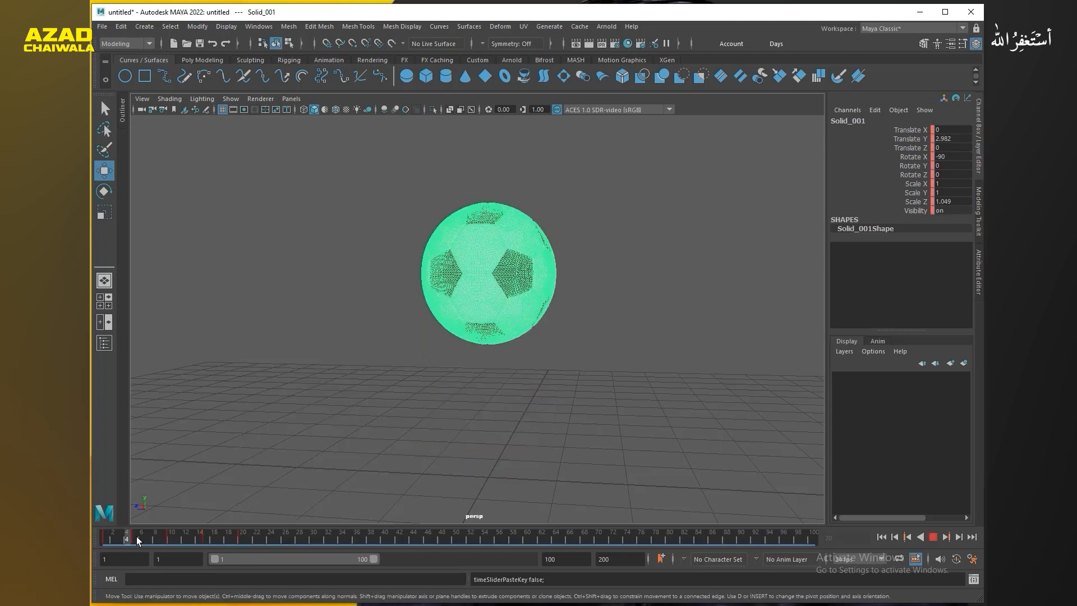
pyautogui.moveTo(230, 537)
pyautogui.mouseDown()
pyautogui.moveTo(242, 538)
pyautogui.moveTo(92, 538)
pyautogui.moveTo(237, 541)
pyautogui.mouseUp()
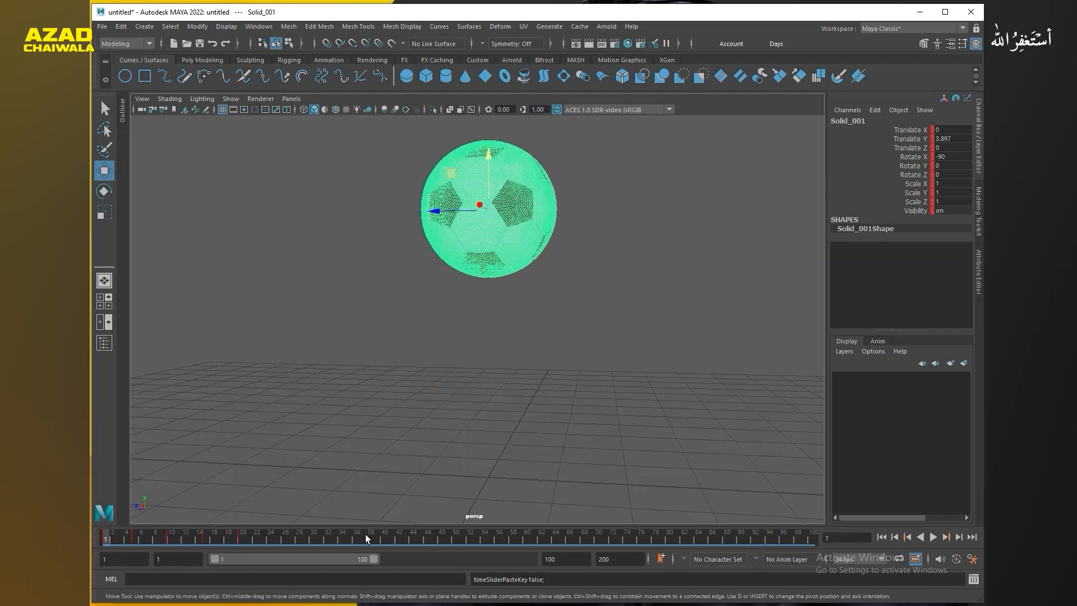
pyautogui.click(933, 538)
pyautogui.click(881, 537)
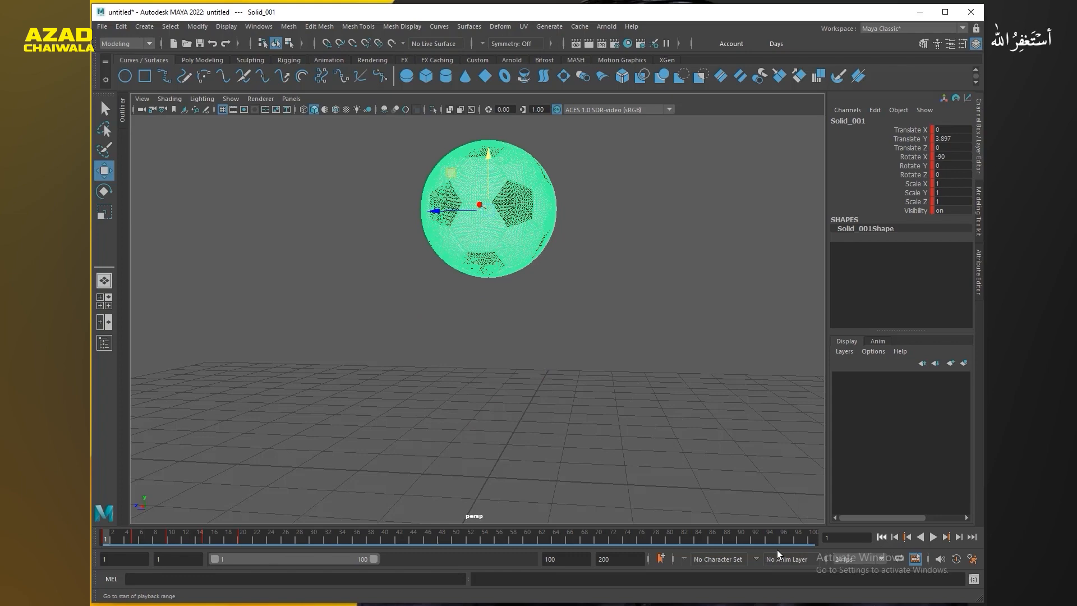
# - Set the playback range's end frame to 20 and play the bounce as a loop
pyautogui.doubleClick(565, 559)
pyautogui.write('20')
pyautogui.press('Return')
pyautogui.moveTo(334, 540); pyautogui.dragTo(120, 544)
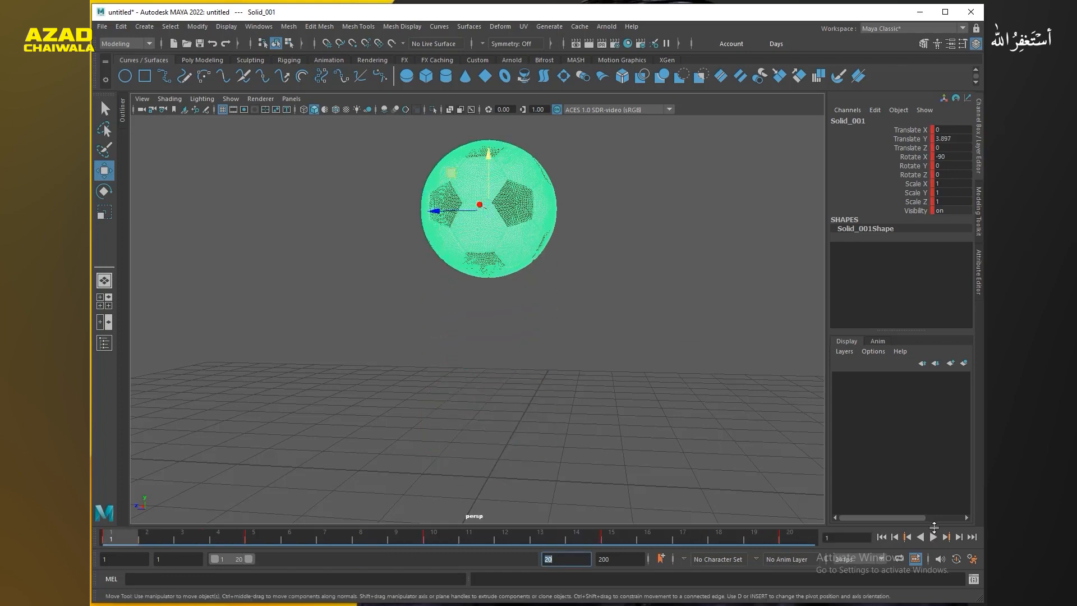
pyautogui.click(931, 537)
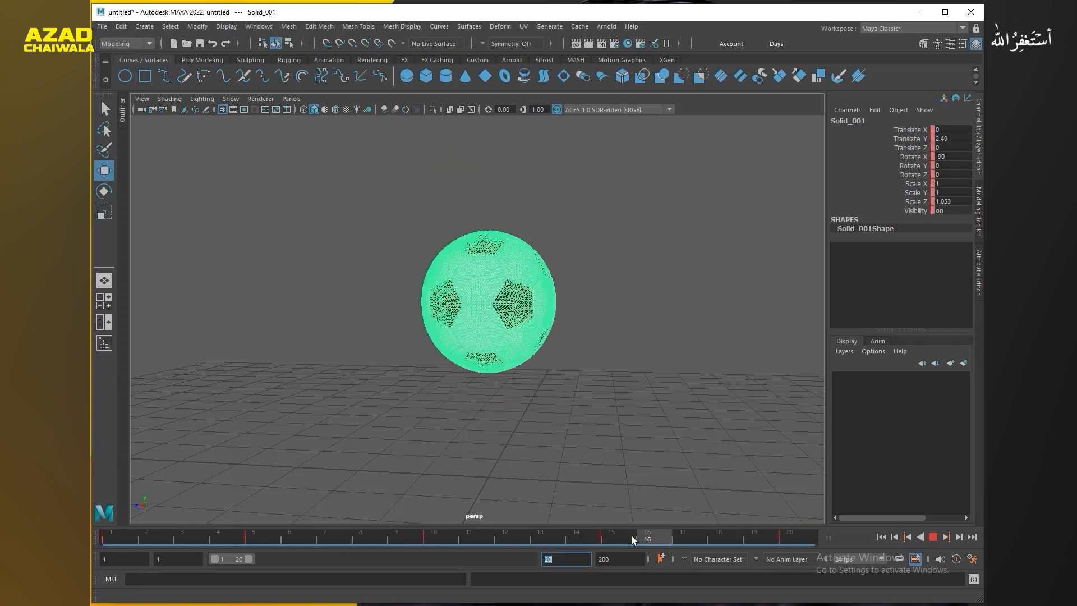
# - Delete the ball's key at frame 15 by selecting frames 13 to 17, and play the animation to check the bounce
pyautogui.moveTo(449, 541); pyautogui.dragTo(657, 537)
pyautogui.rightClick(657, 537)
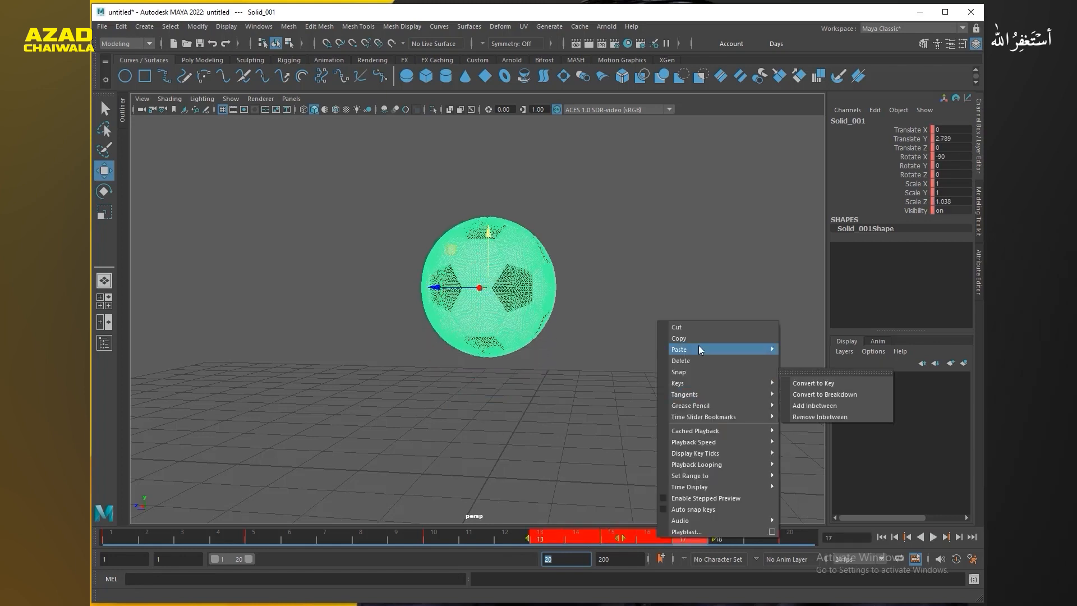
pyautogui.click(695, 361)
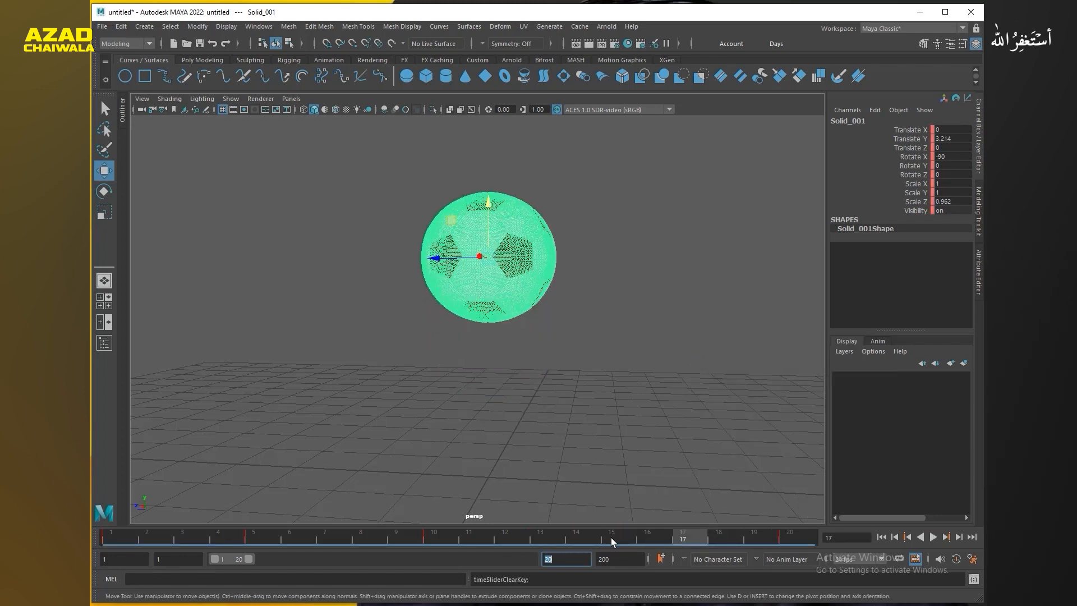
pyautogui.hotkey('alt', 'v')
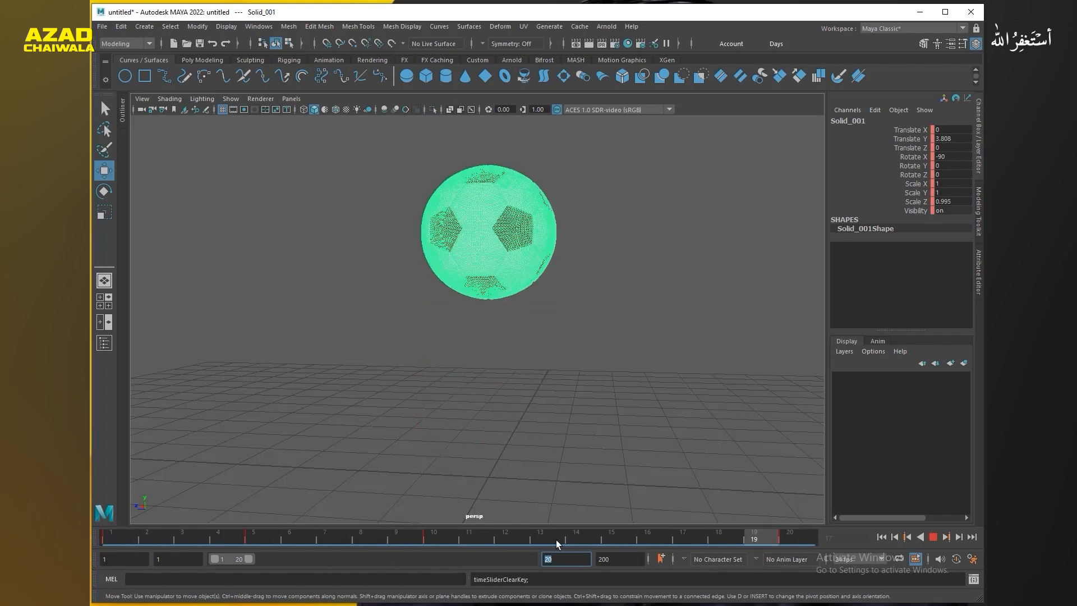
pyautogui.hotkey('alt', 'v')
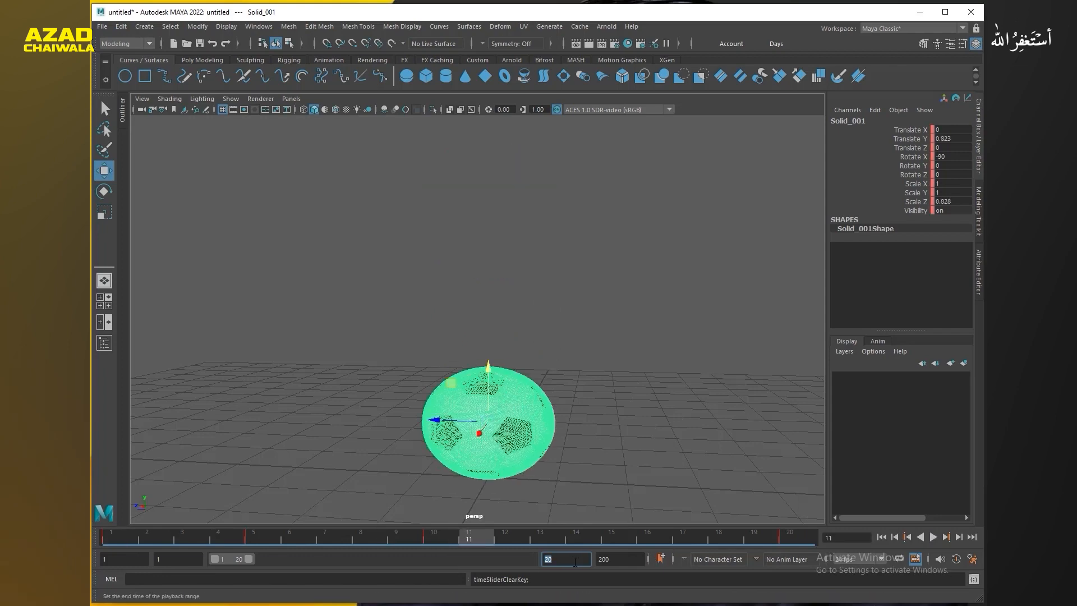
# - Set the playback range's end frame to 50 and review the bounce around the frame 5 key
pyautogui.write('50')
pyautogui.press('Return')
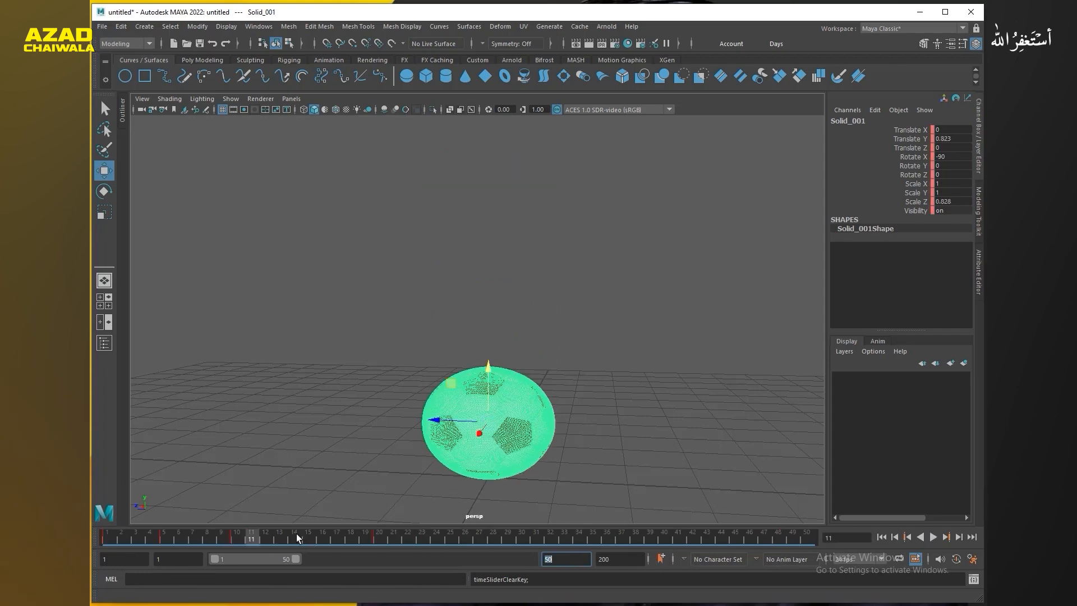
pyautogui.hotkey('alt', 'v')
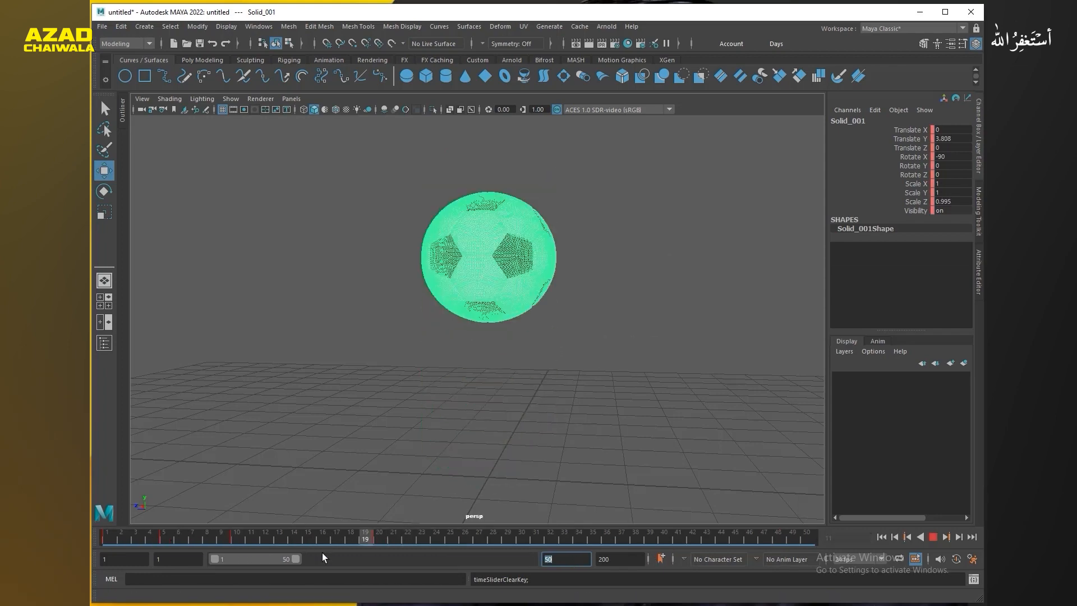
pyautogui.click(170, 535)
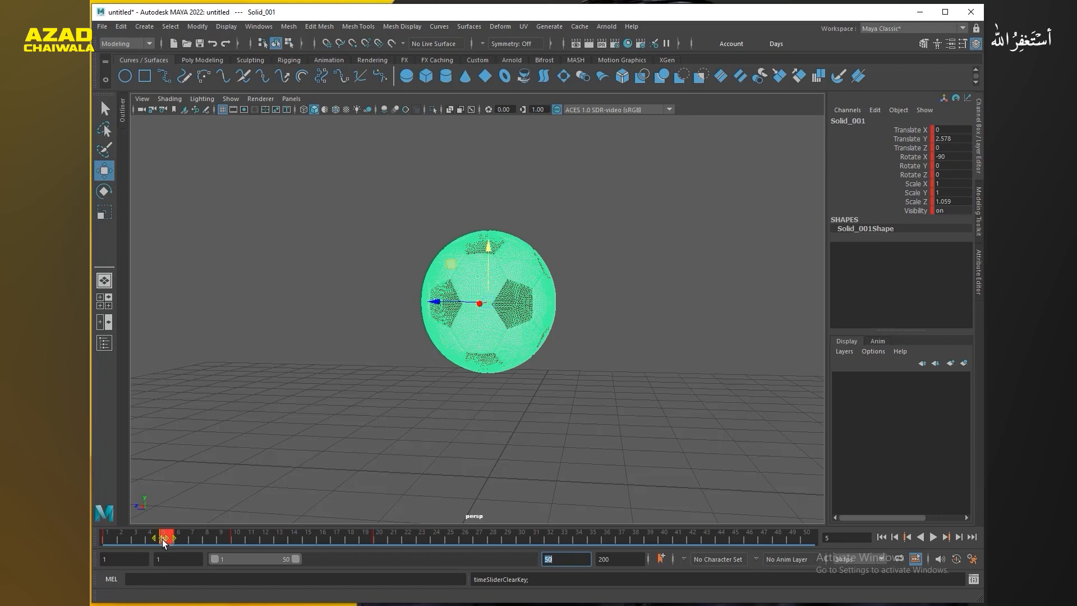
pyautogui.moveTo(162, 540); pyautogui.dragTo(216, 537)
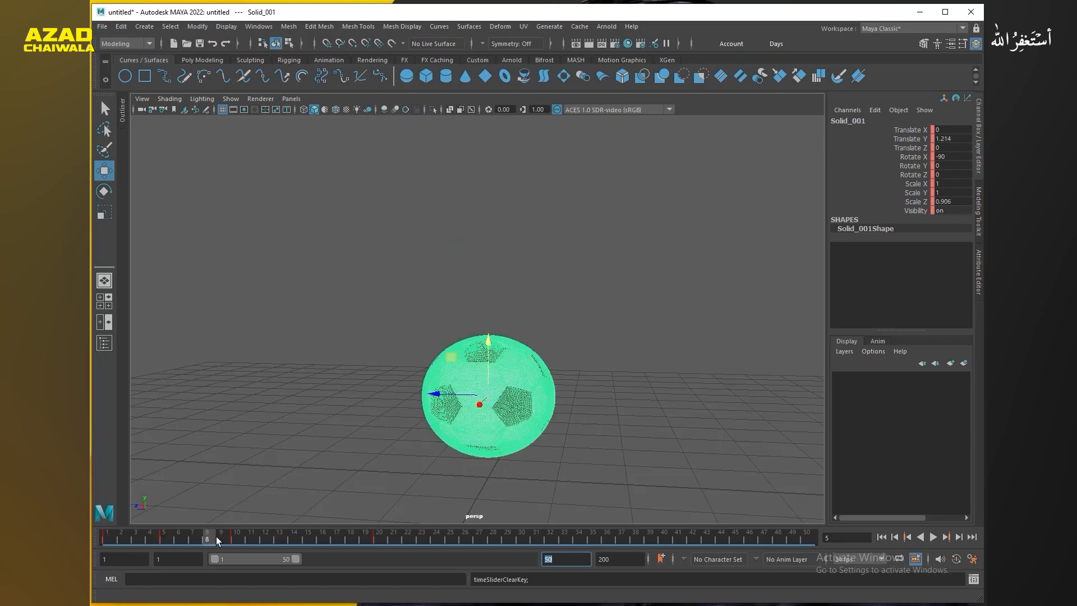
pyautogui.click(165, 539)
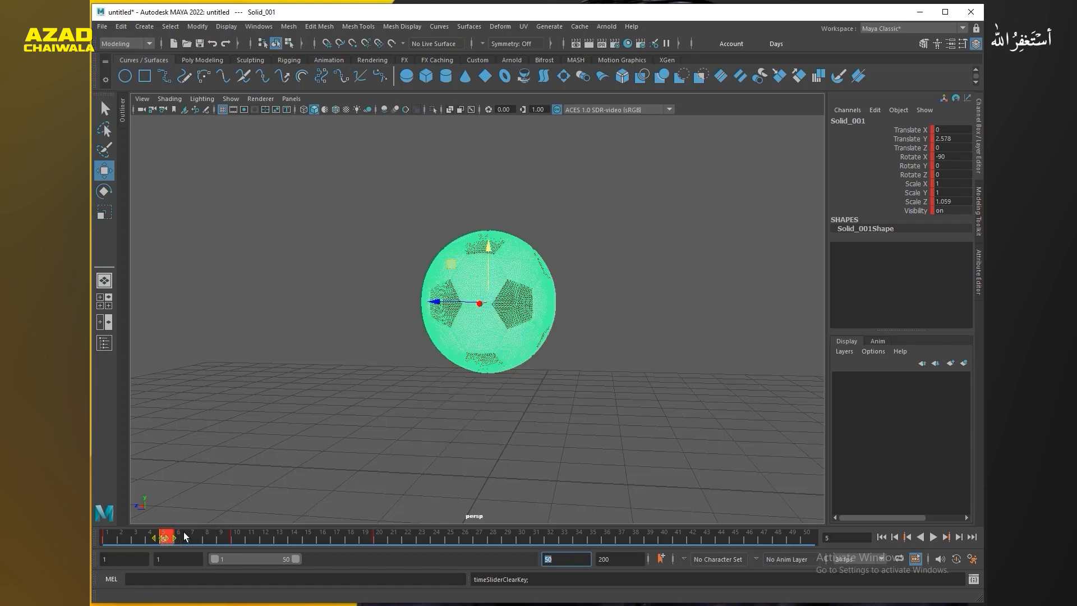
pyautogui.hotkey('alt', 'v')
# - Copy the ball's keys from frames 5 to 20 and paste them at frame 25
pyautogui.keyDown('shift'); pyautogui.moveTo(182, 538); pyautogui.dragTo(375, 536); pyautogui.keyUp('shift')
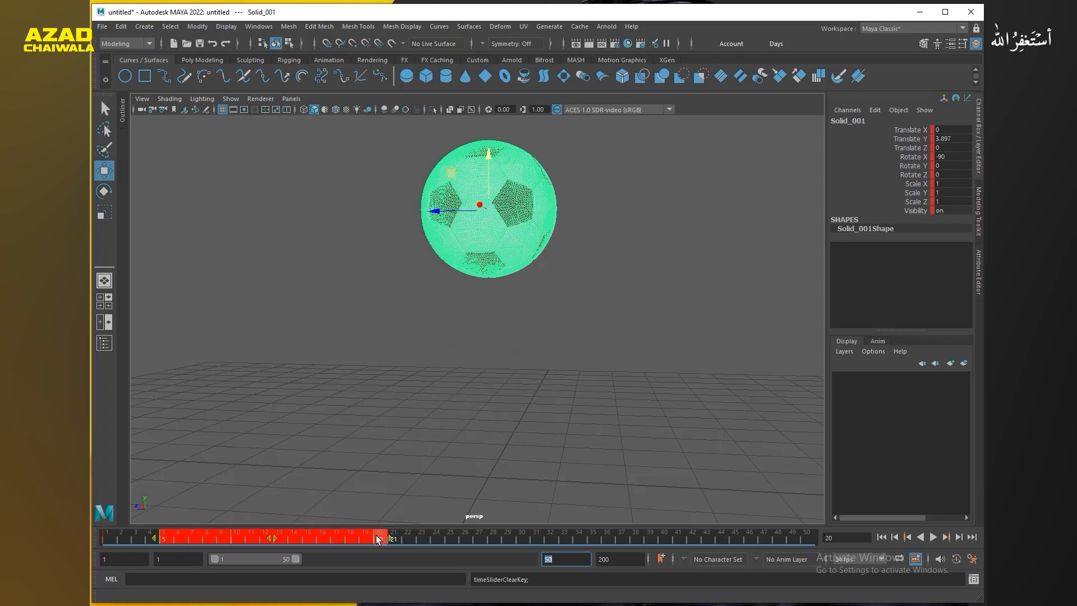
pyautogui.rightClick(377, 540)
pyautogui.click(425, 337)
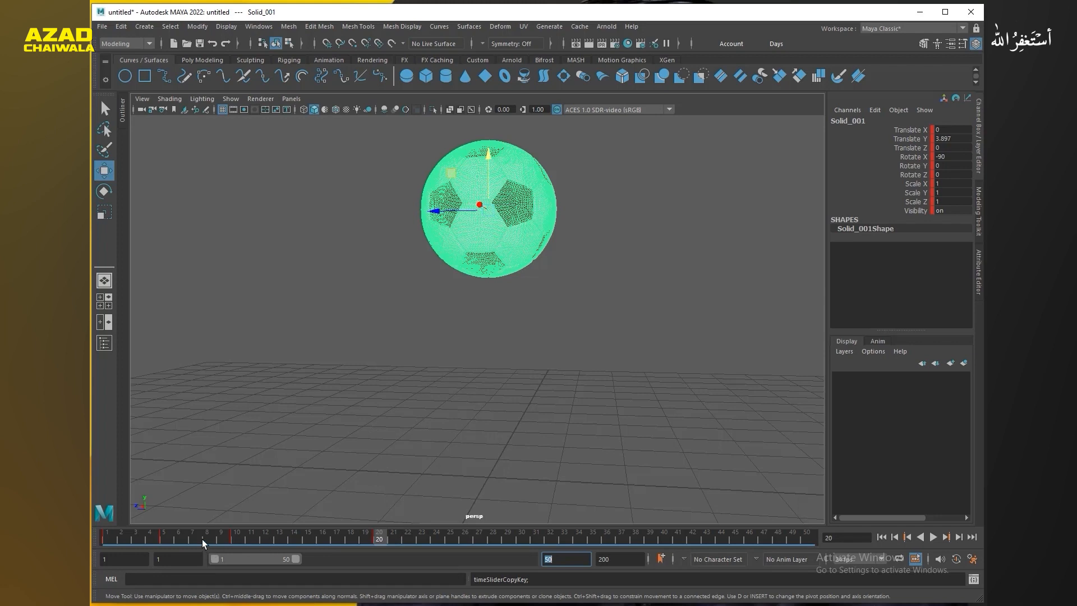
pyautogui.click(408, 537)
pyautogui.moveTo(435, 543); pyautogui.dragTo(452, 539)
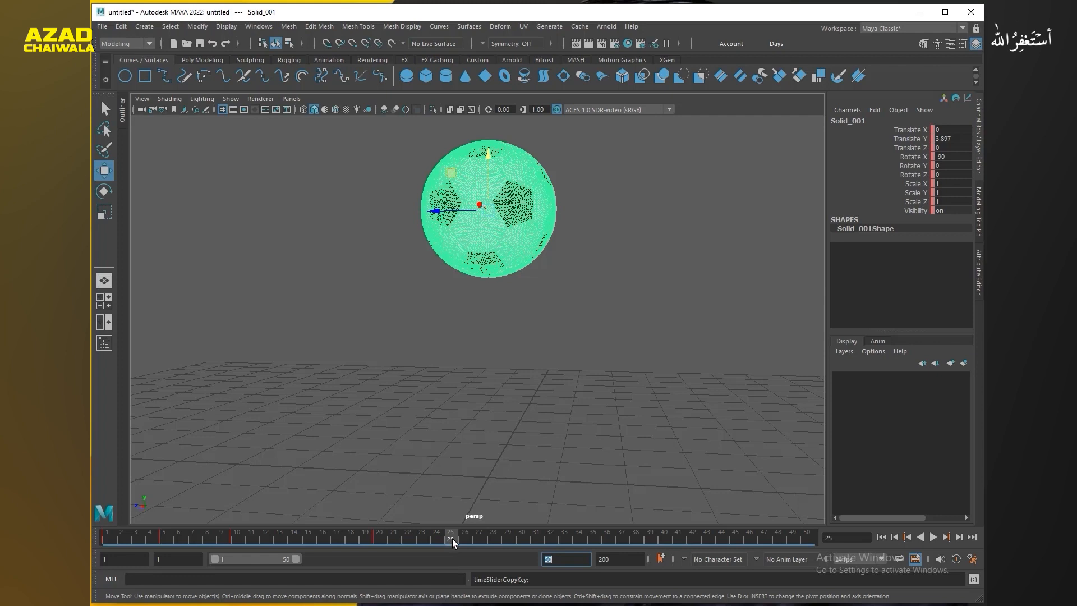
pyautogui.rightClick(452, 539)
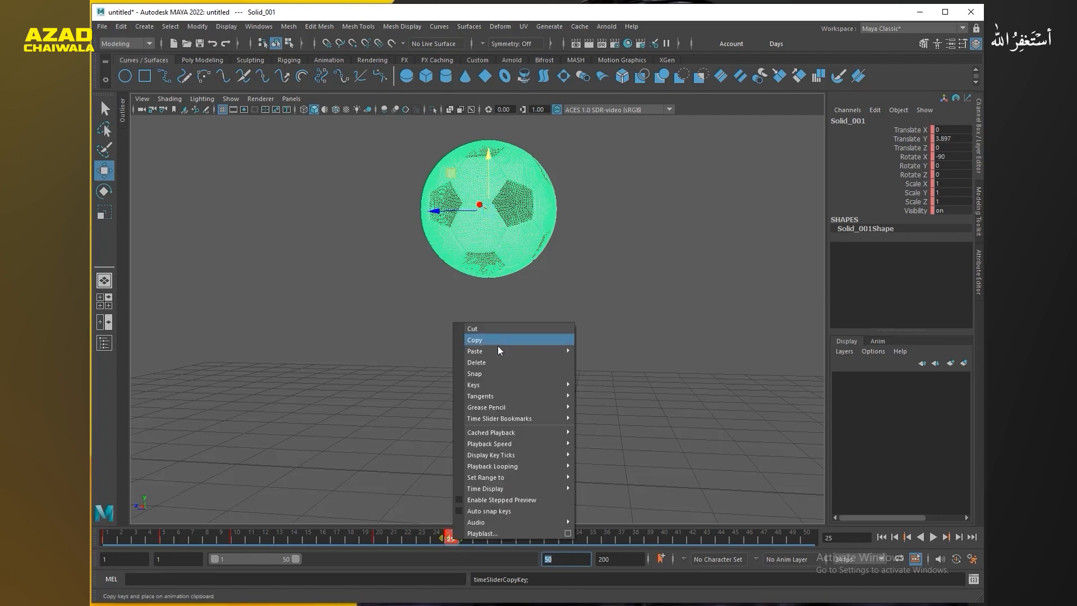
pyautogui.moveTo(497, 351)
pyautogui.click(590, 353)
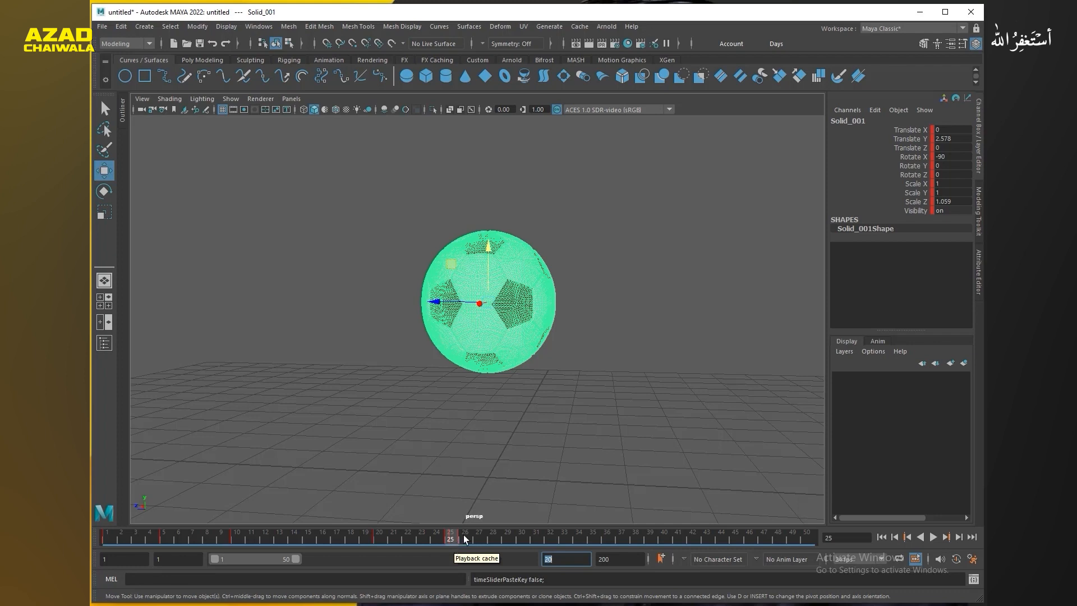
# - Play the animation and undo the keys pasted at frame 25
pyautogui.click(464, 540)
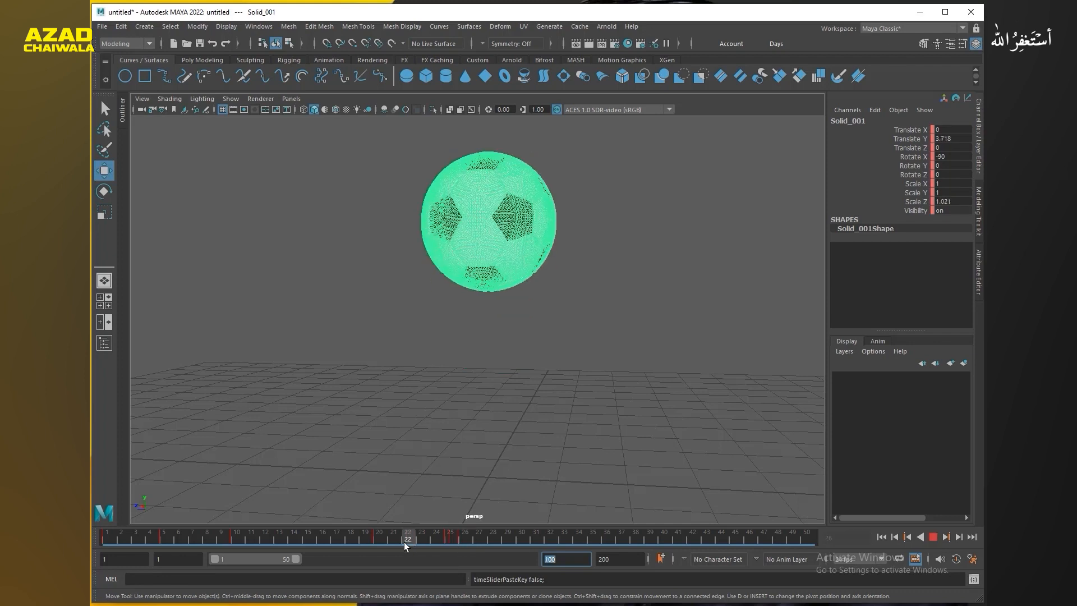
pyautogui.press('Return')
pyautogui.hotkey('ctrl', 'z')
pyautogui.hotkey('ctrl', 'z')
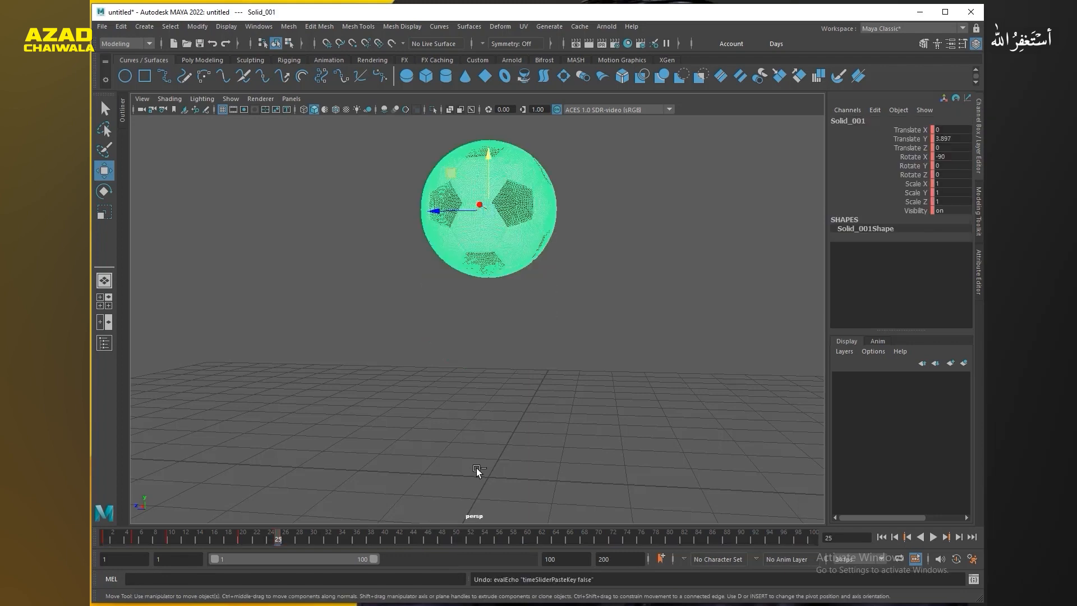
# - Set the playback range's end frame back to 50 and play the animation
pyautogui.doubleClick(565, 559)
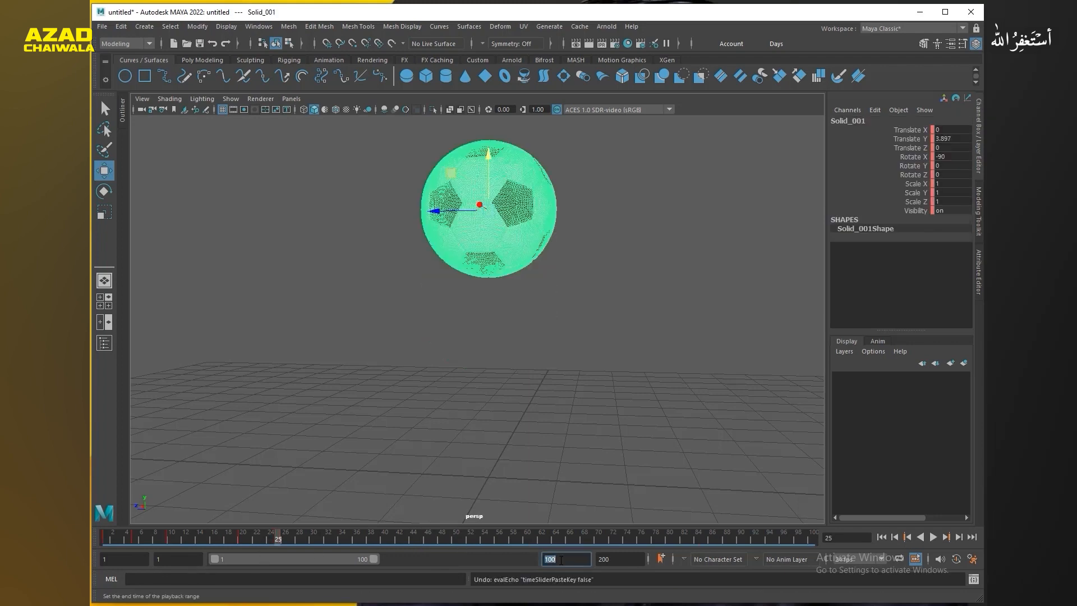
pyautogui.write('50')
pyautogui.press('Return')
pyautogui.hotkey('alt', 'v')
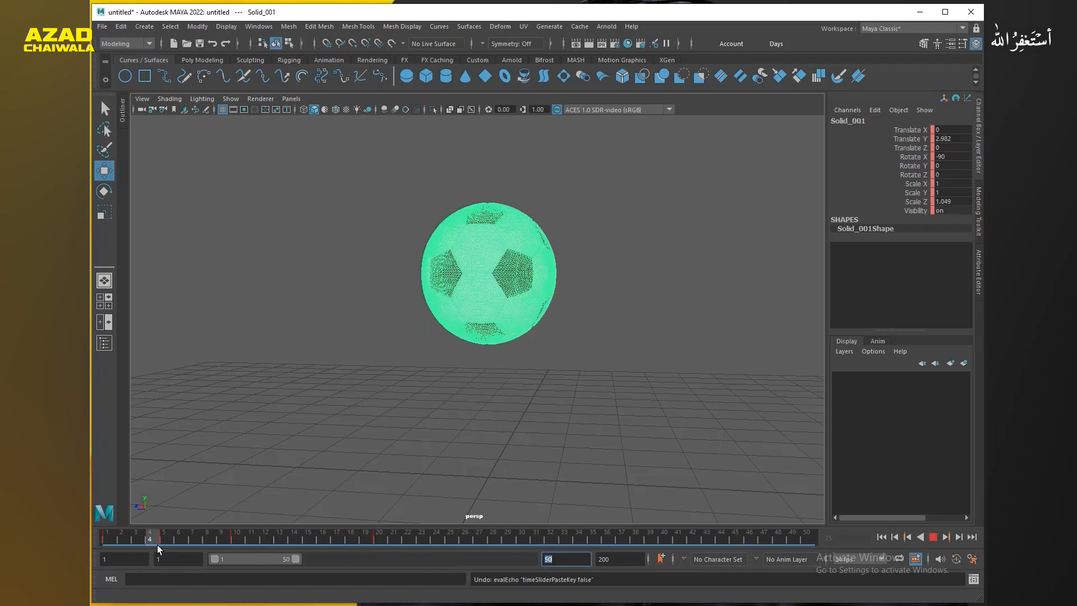
# - Copy the ball's keys from frames 5 to 20 and paste them over frames 25 to 40
pyautogui.keyDown('shift'); pyautogui.moveTo(162, 539); pyautogui.dragTo(380, 537); pyautogui.keyUp('shift')
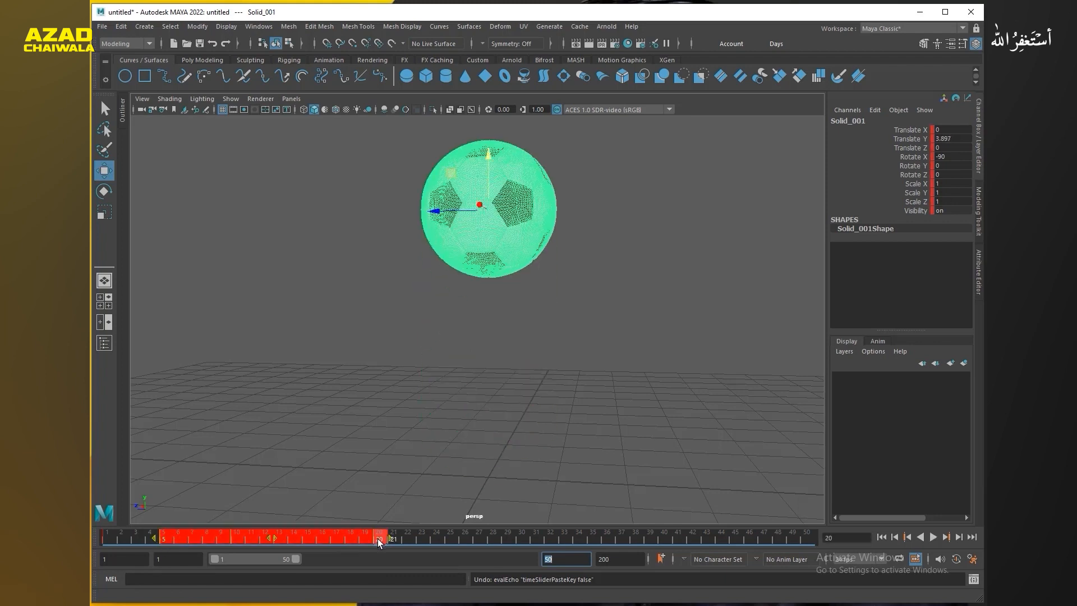
pyautogui.rightClick(379, 537)
pyautogui.click(413, 337)
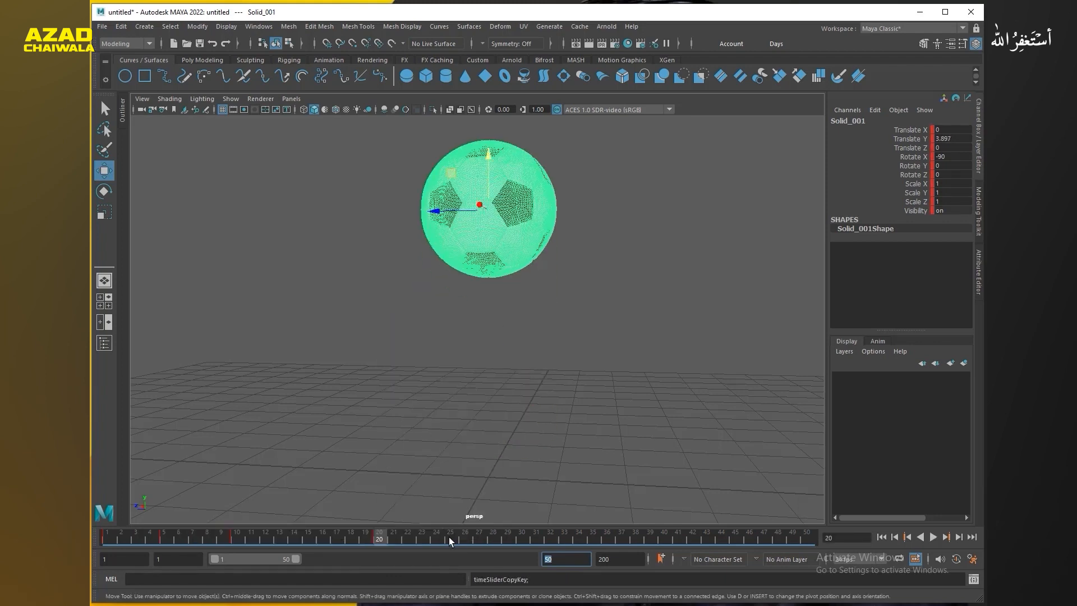
pyautogui.click(450, 538)
pyautogui.hotkey('alt', 'v')
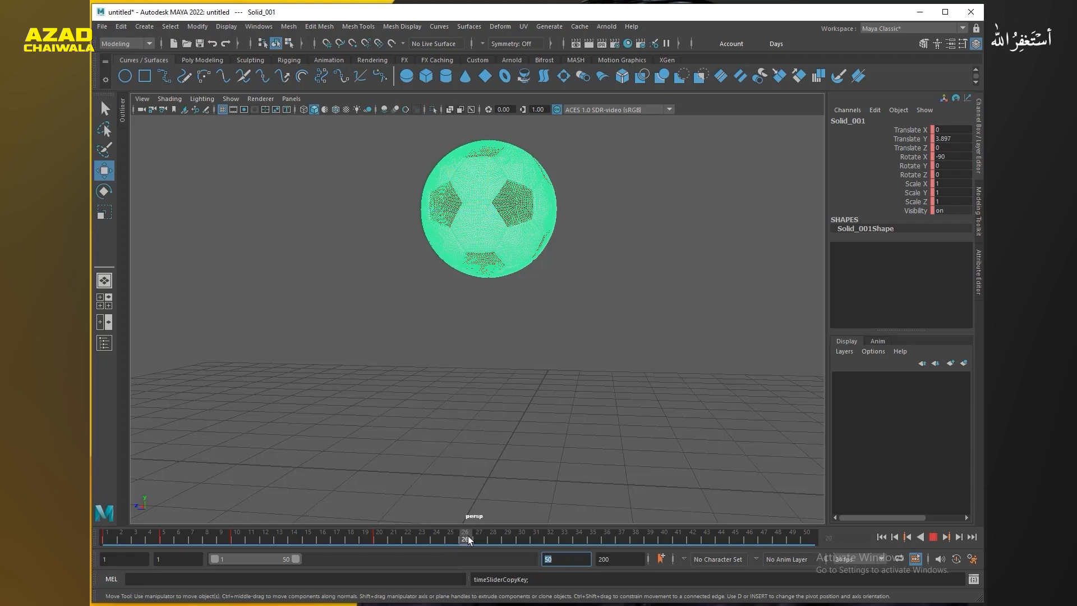
pyautogui.click(453, 538)
pyautogui.keyDown('shift'); pyautogui.moveTo(456, 536); pyautogui.dragTo(483, 540); pyautogui.keyUp('shift')
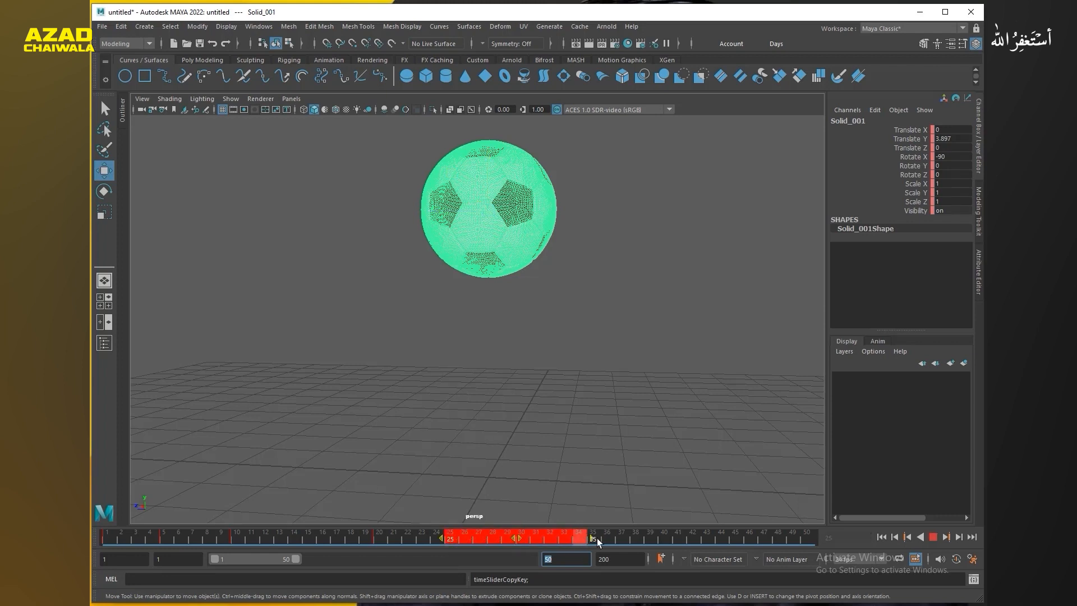
pyautogui.keyDown('shift'); pyautogui.moveTo(597, 537); pyautogui.dragTo(667, 540); pyautogui.keyUp('shift')
pyautogui.rightClick(667, 538)
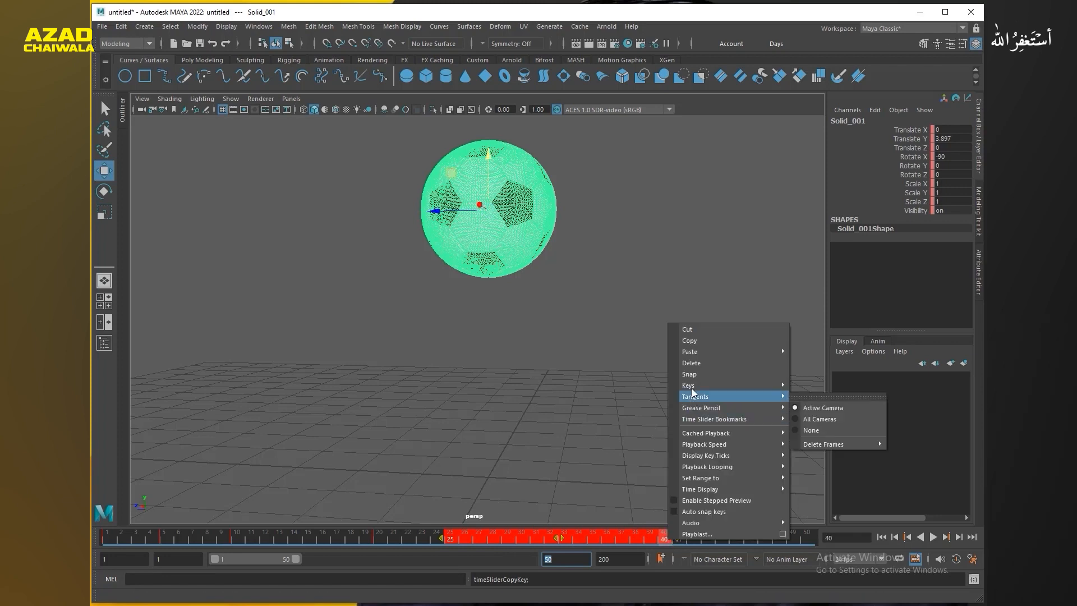
pyautogui.click(816, 351)
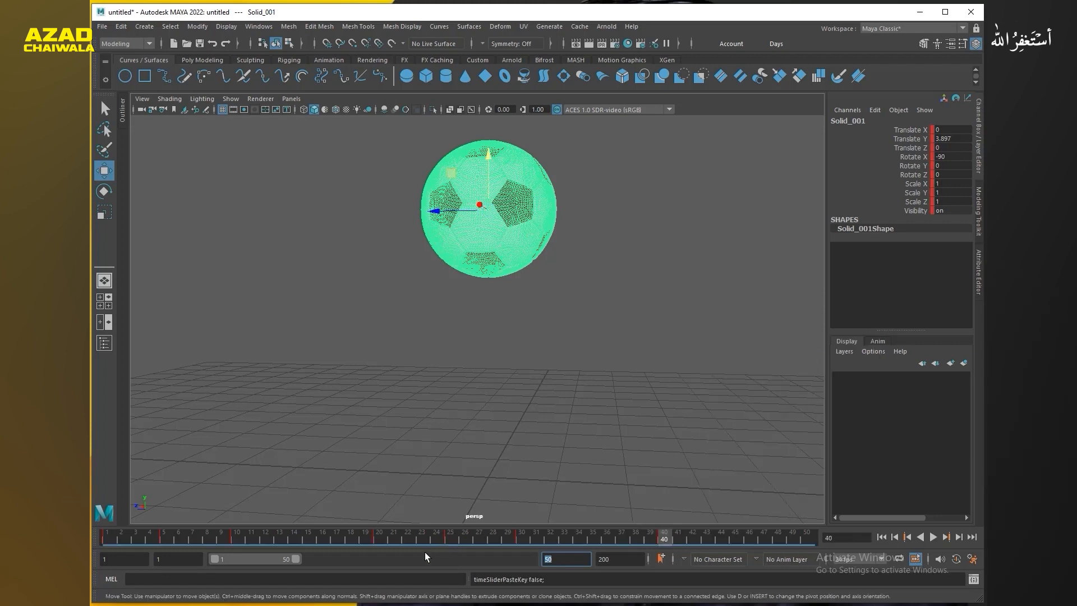
# - Review the animation, set the playback range's end frame to 40 and play it again
pyautogui.hotkey('alt', 'v')
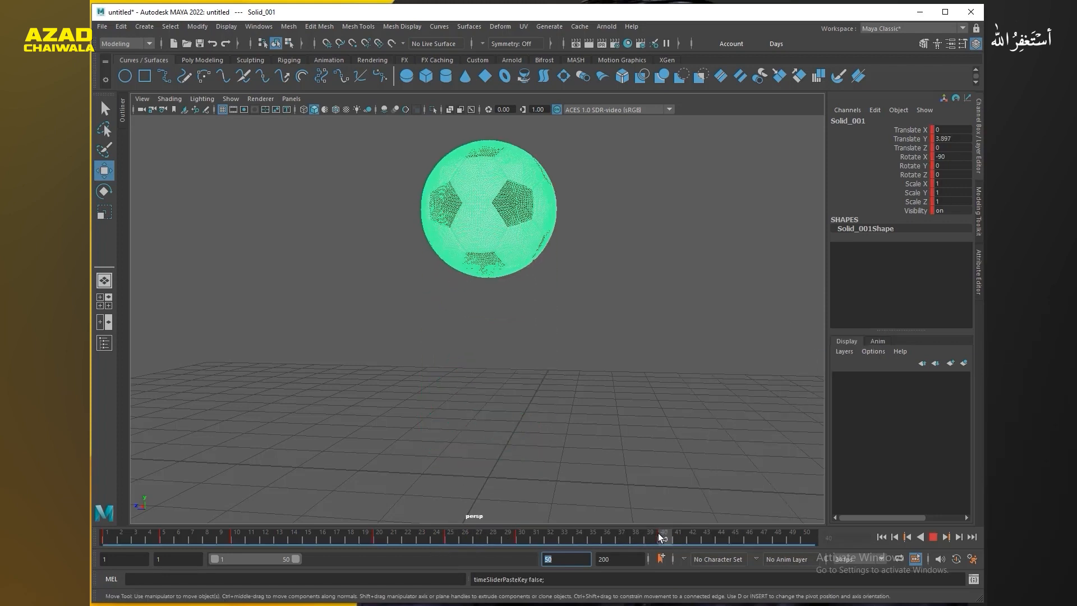
pyautogui.hotkey('alt', 'v')
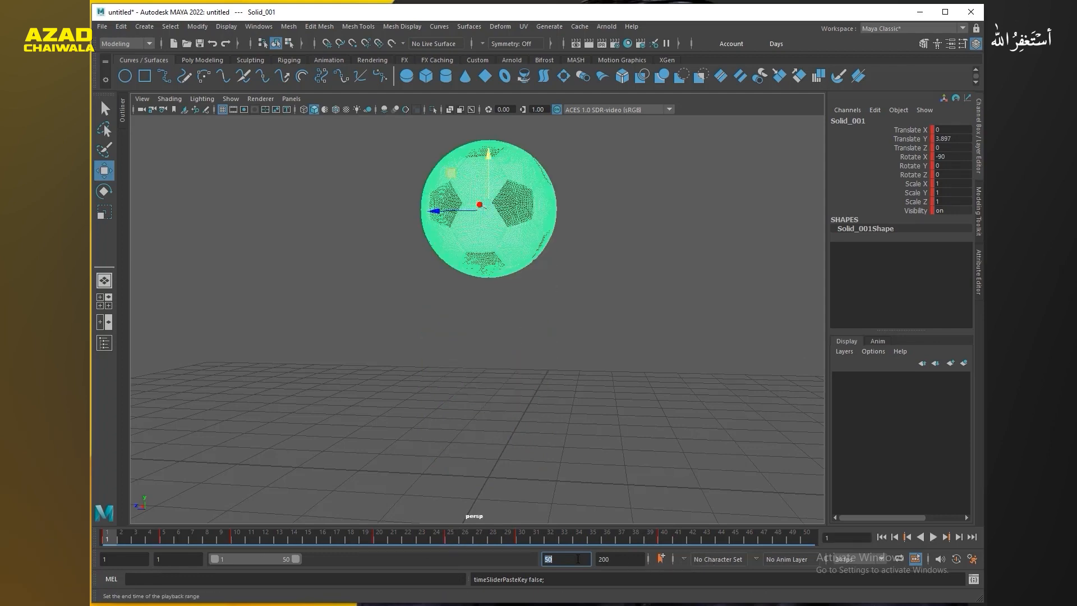
pyautogui.write('40')
pyautogui.press('Return')
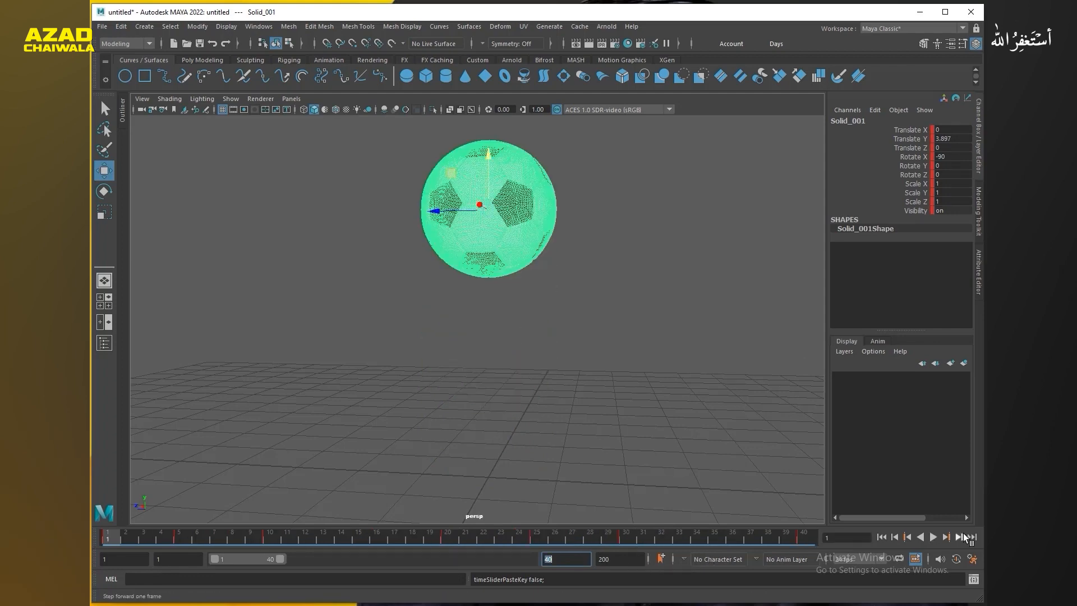
pyautogui.click(933, 537)
# - Extend the playback range's end frame to 100, reselect the ball and play and scrub through its bounces
pyautogui.write('10')
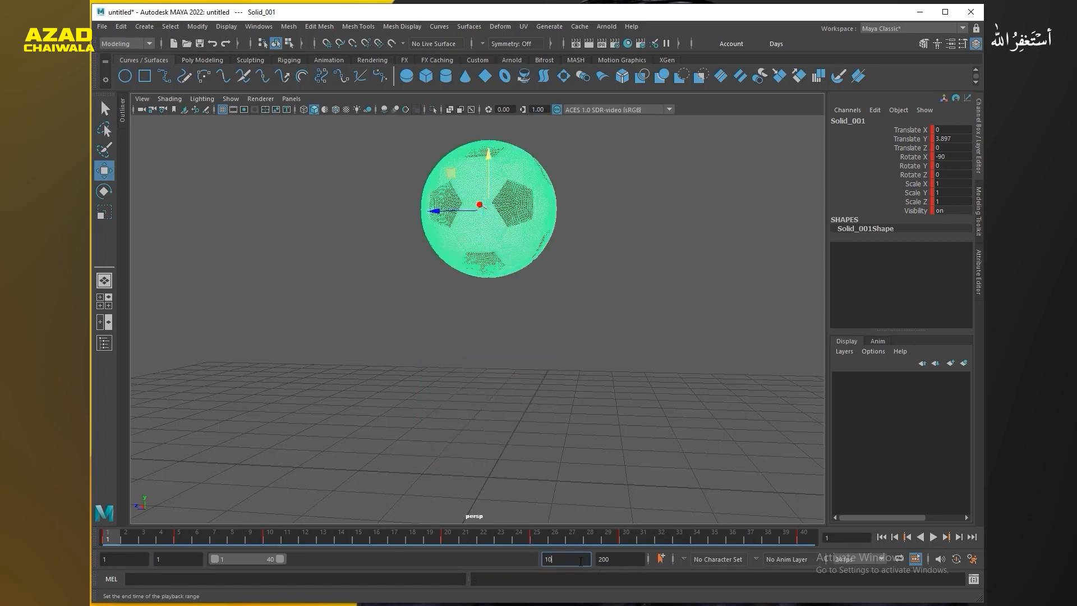
pyautogui.write('0')
pyautogui.press('Return')
pyautogui.click(486, 470)
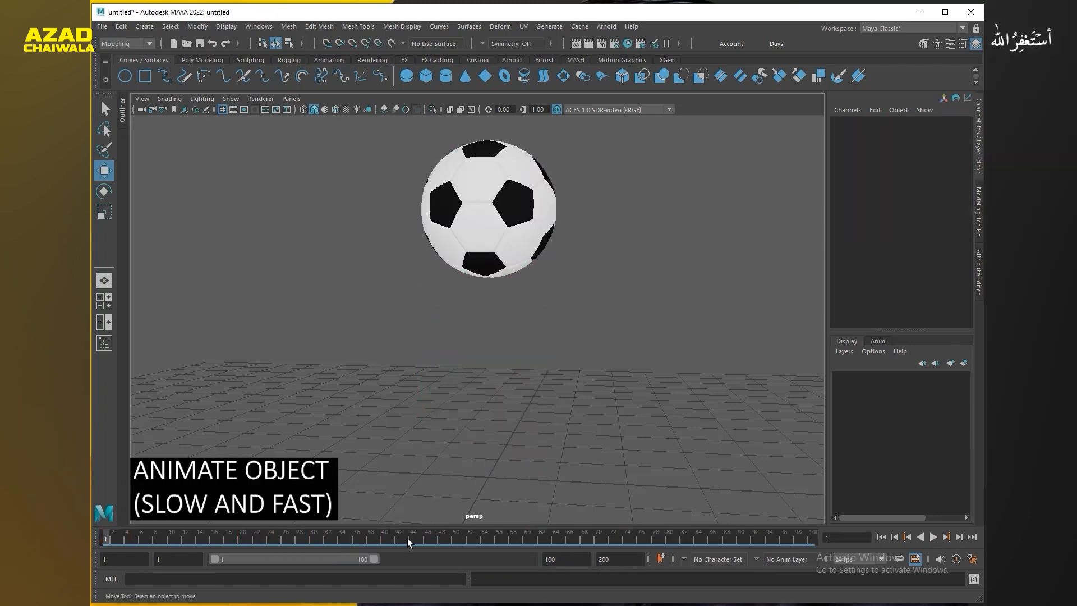
pyautogui.click(501, 247)
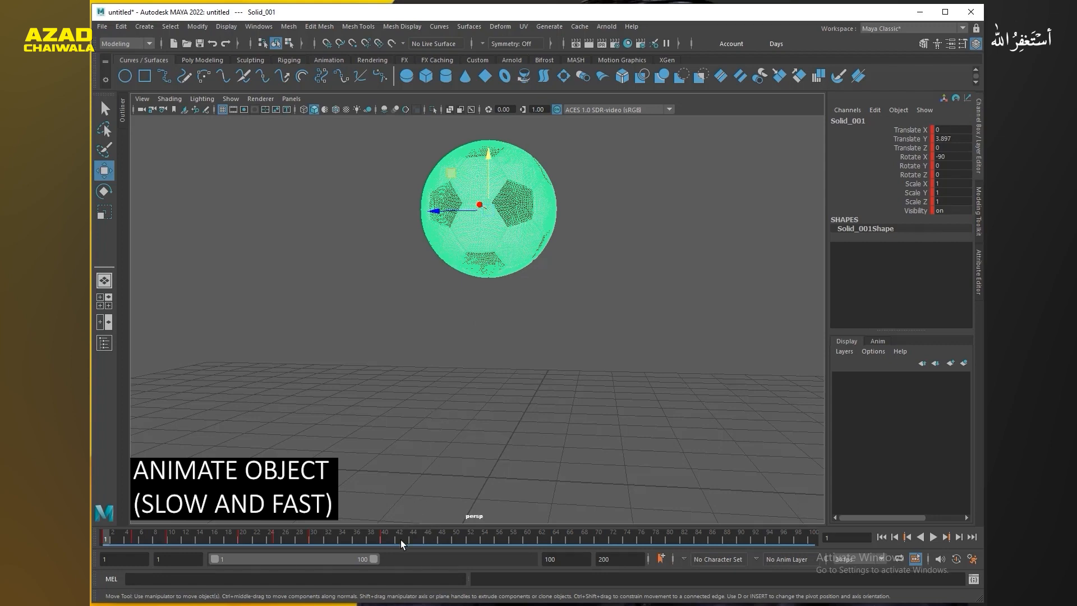
pyautogui.hotkey('alt', 'v')
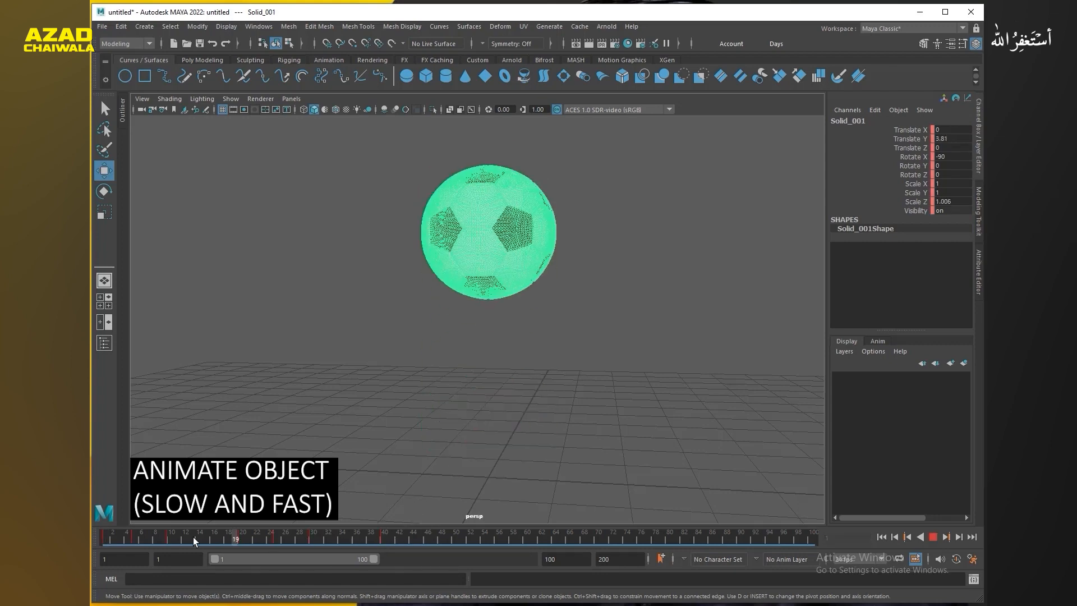
pyautogui.moveTo(361, 545); pyautogui.dragTo(89, 535)
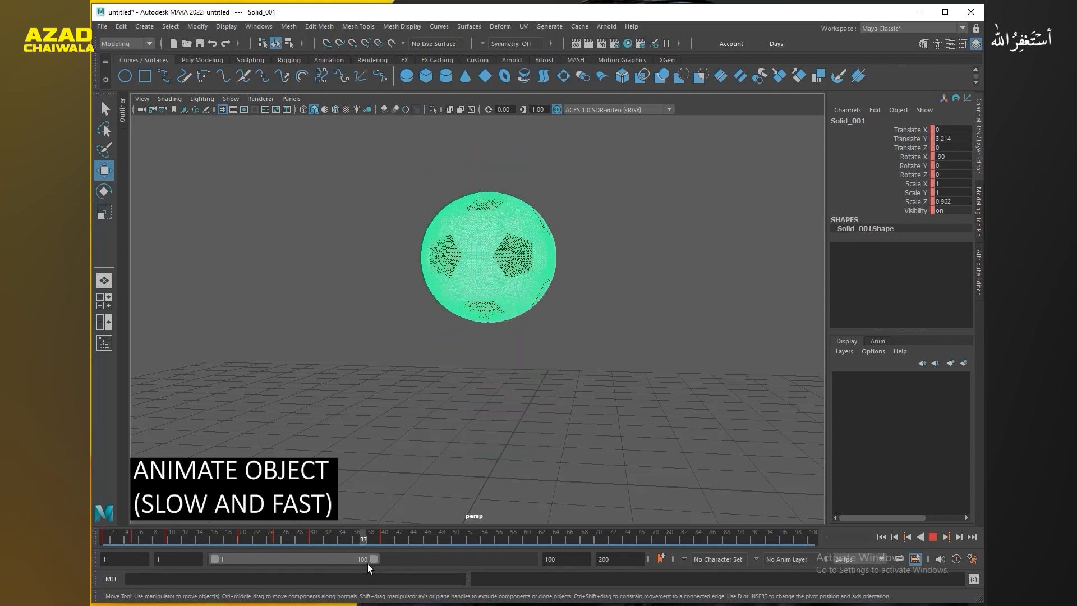
# - Set the timeline's playback speed to Real-time
pyautogui.click(449, 538)
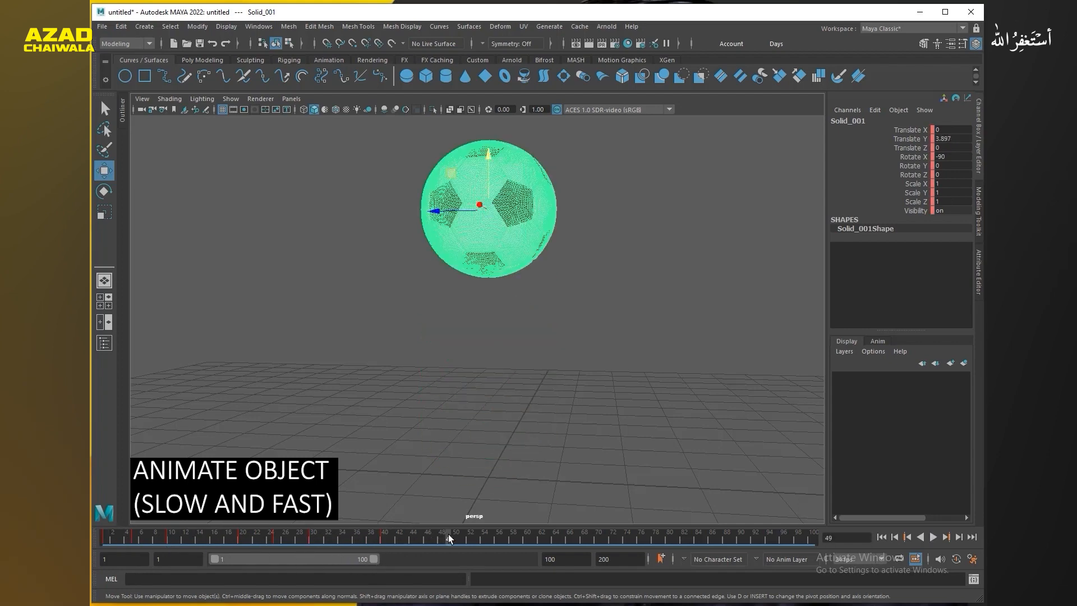
pyautogui.rightClick(449, 537)
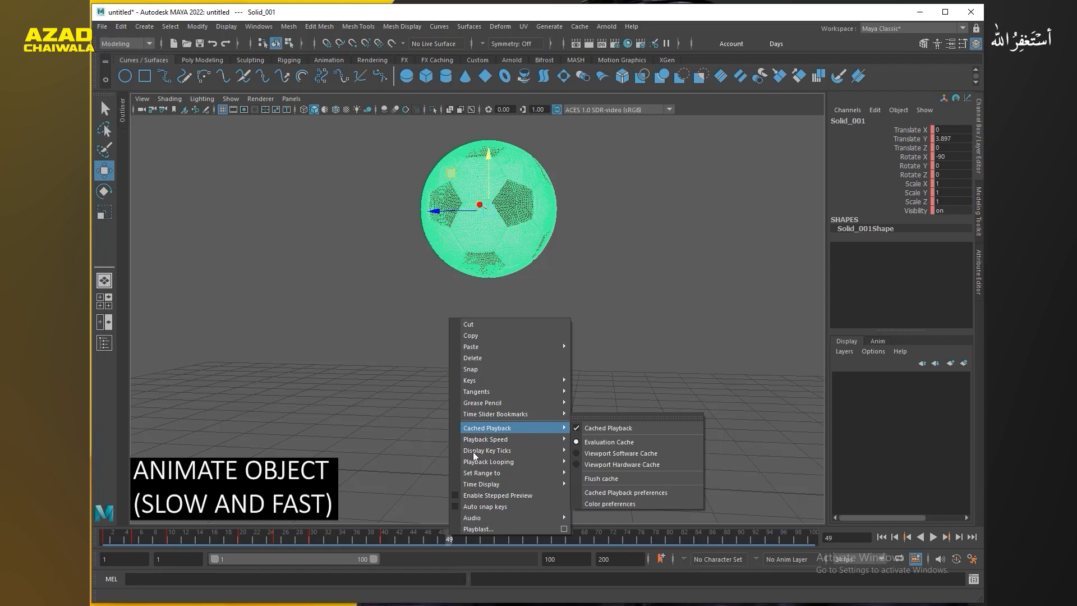
pyautogui.moveTo(529, 440)
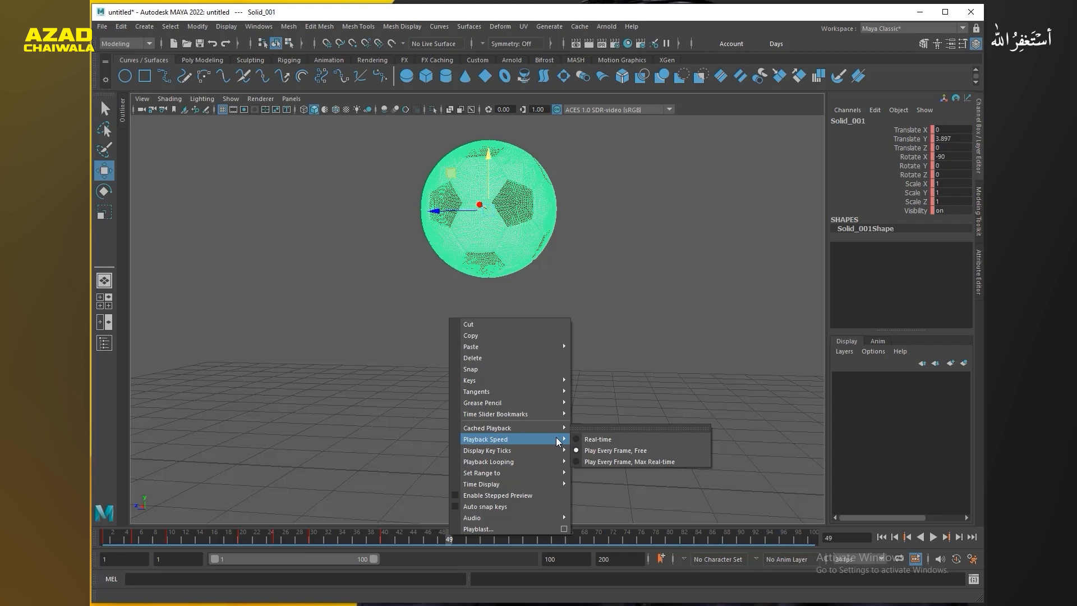
pyautogui.click(629, 441)
# - Set the playback range's end frame to 50, play the bounce from the first frame and return to the start
pyautogui.doubleClick(581, 555)
pyautogui.write('5')
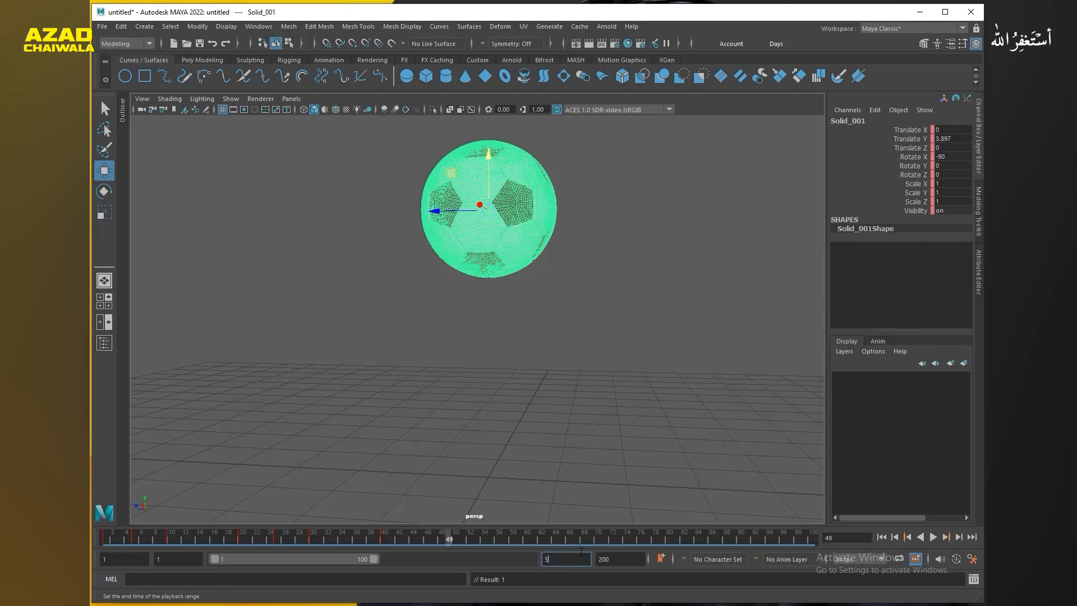
pyautogui.write('0')
pyautogui.press('Return')
pyautogui.click(880, 537)
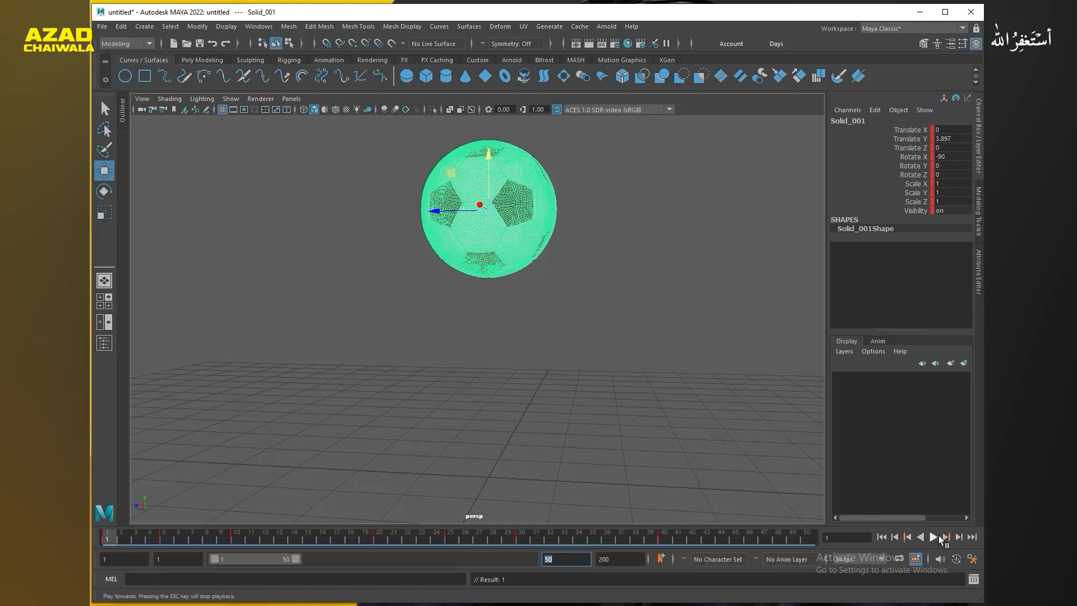
pyautogui.click(935, 537)
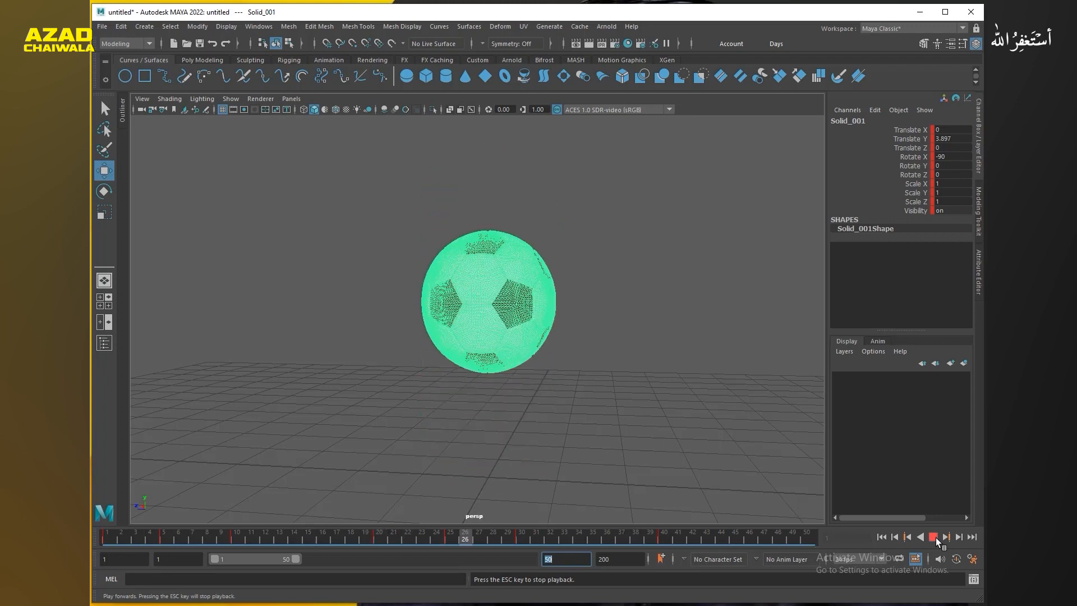
pyautogui.click(934, 537)
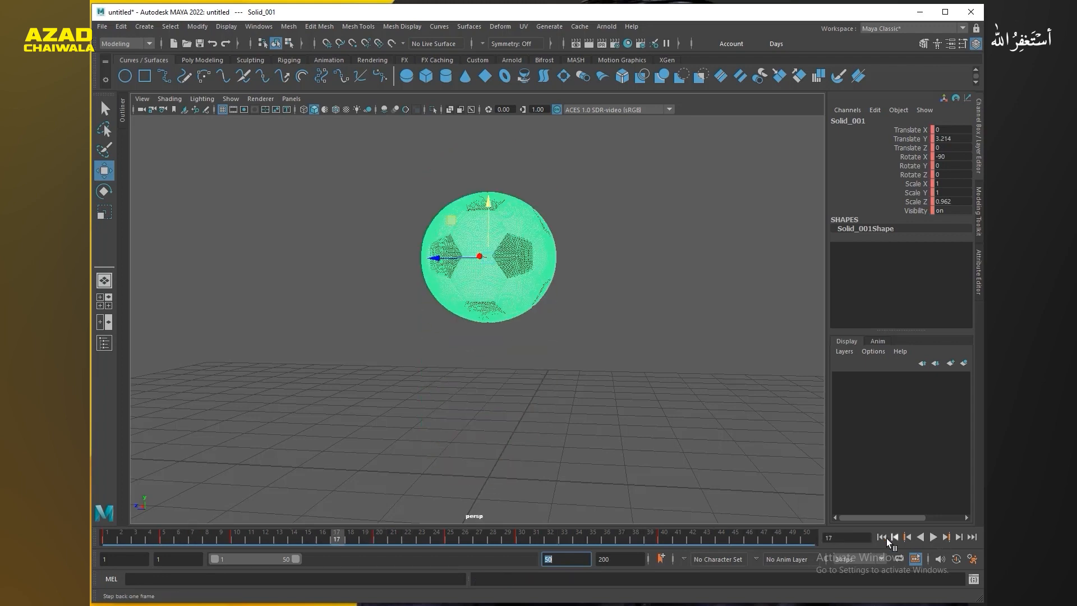
pyautogui.click(882, 537)
# - Switch the playback speed to Play Every Frame, Free and play the bounce from the first frame
pyautogui.click(544, 539)
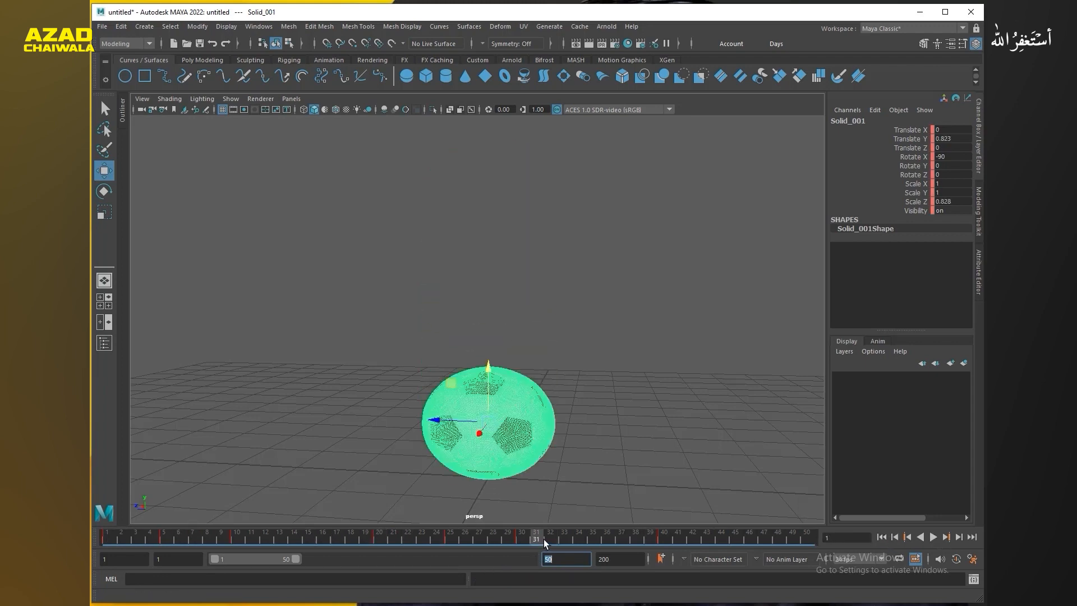
pyautogui.rightClick(543, 540)
pyautogui.moveTo(594, 444)
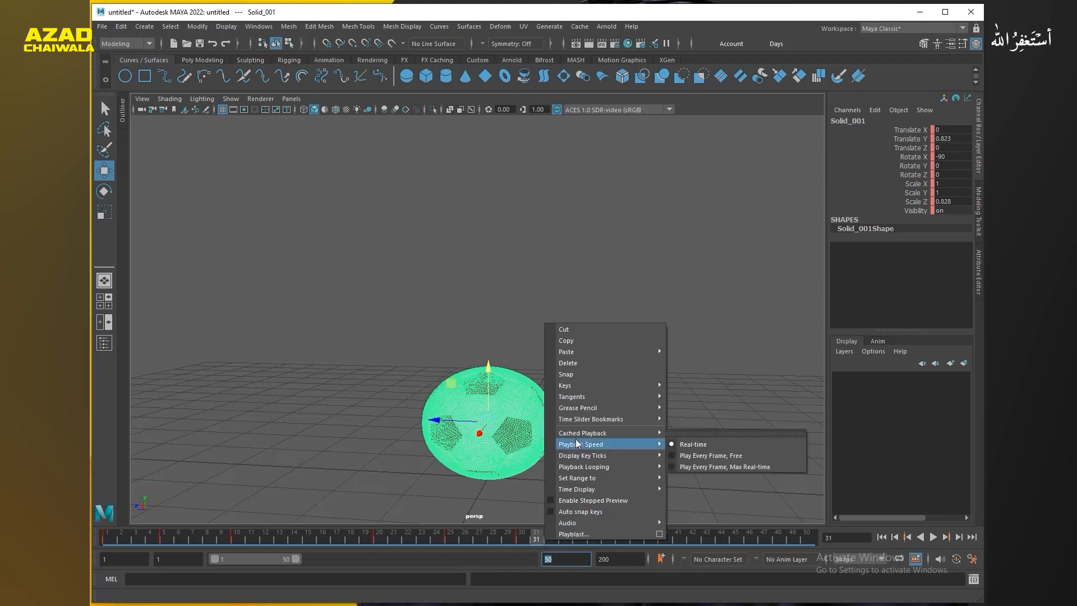
pyautogui.click(681, 456)
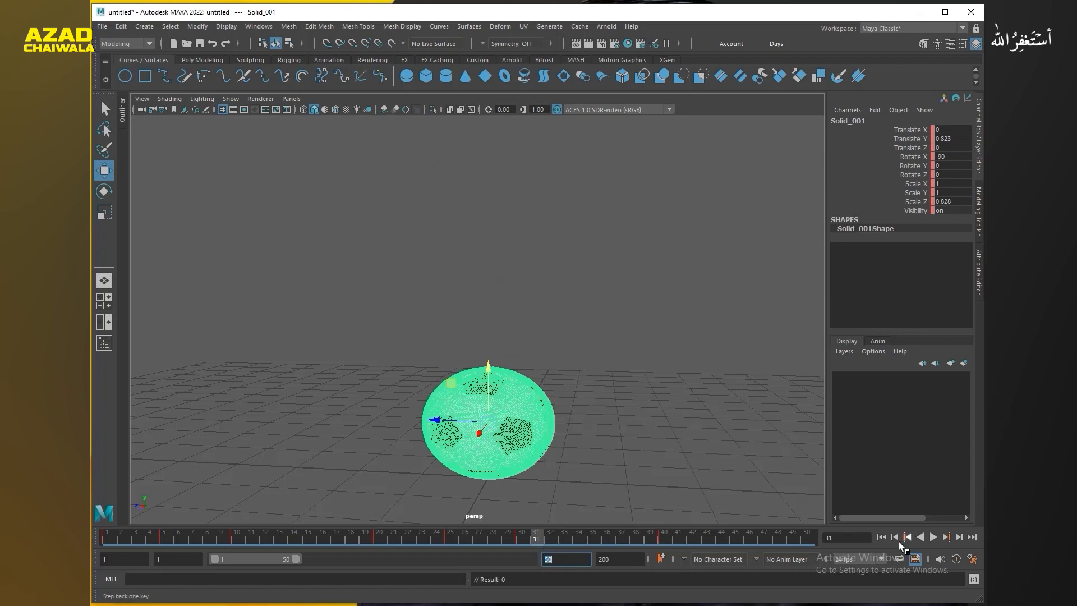
pyautogui.click(882, 537)
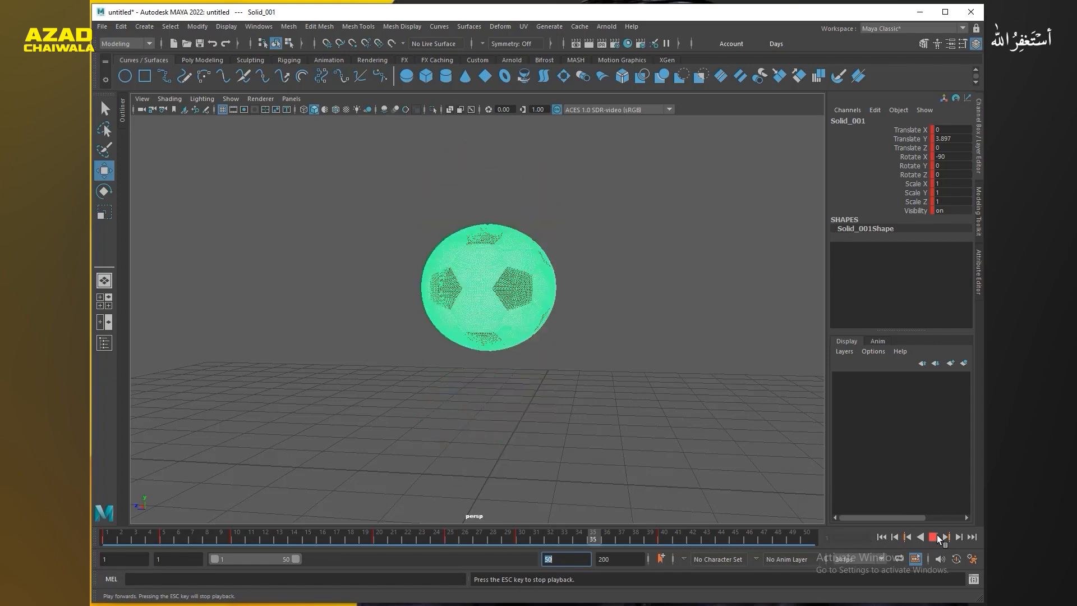
pyautogui.click(933, 537)
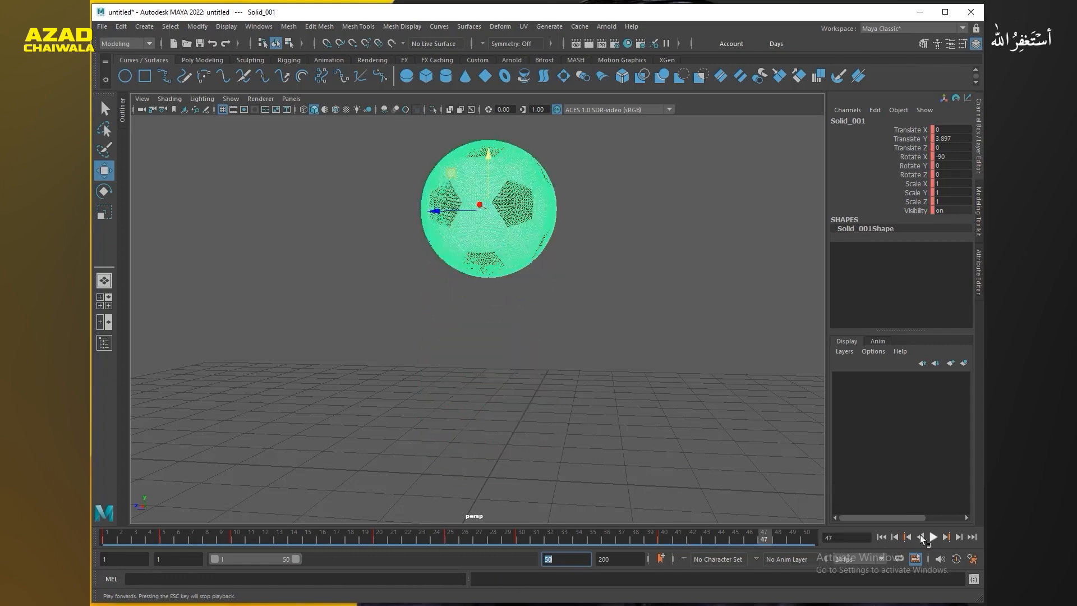
pyautogui.click(882, 537)
# - Change the playback speed to Play Every Frame, Max Real-time and play the bounce
pyautogui.click(480, 532)
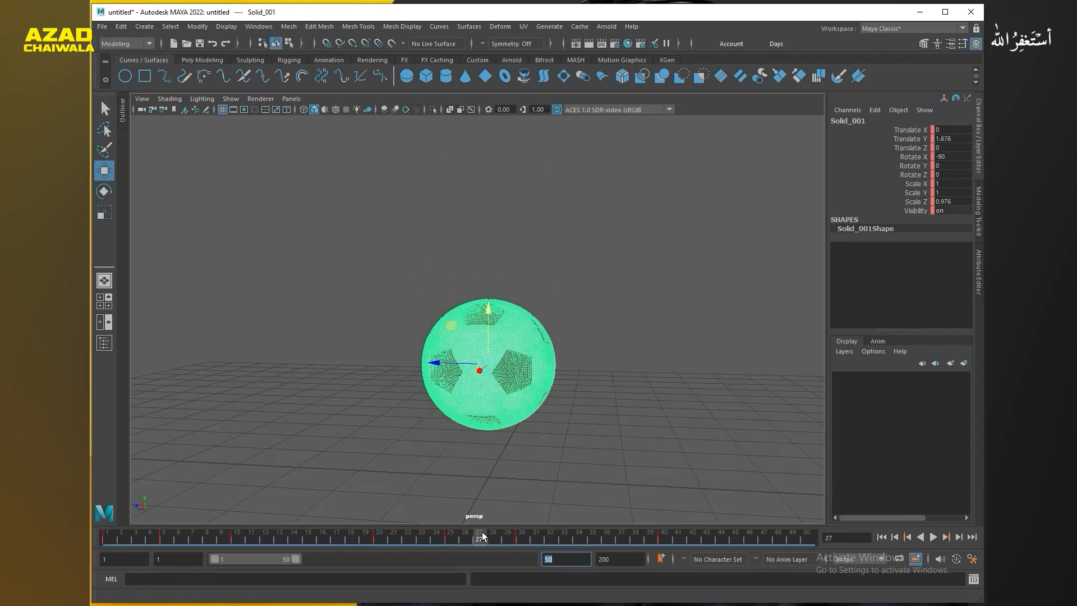
pyautogui.rightClick(483, 533)
pyautogui.moveTo(524, 438)
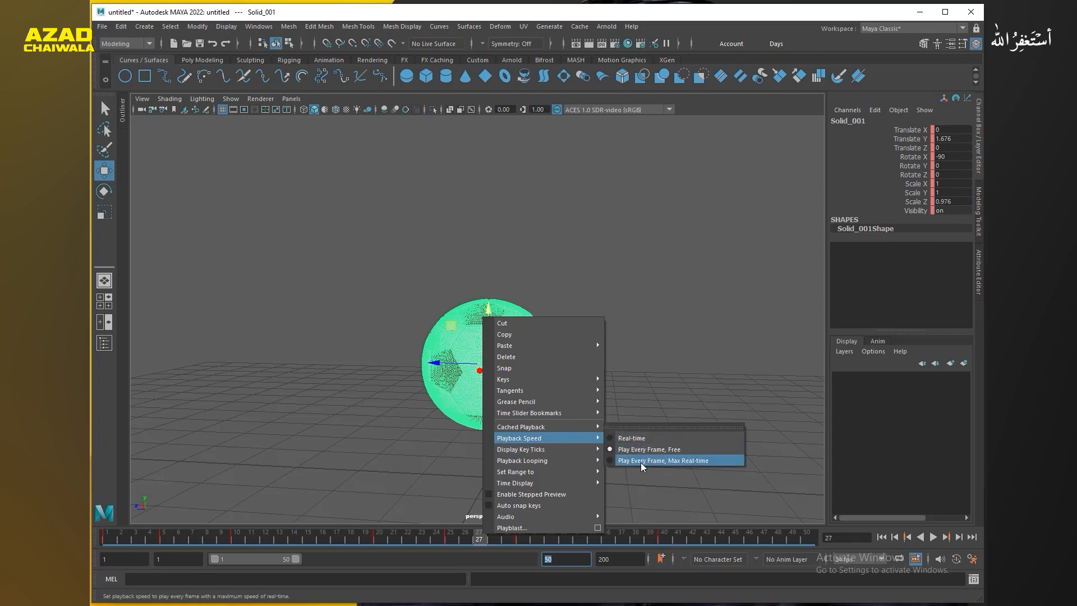
pyautogui.click(641, 461)
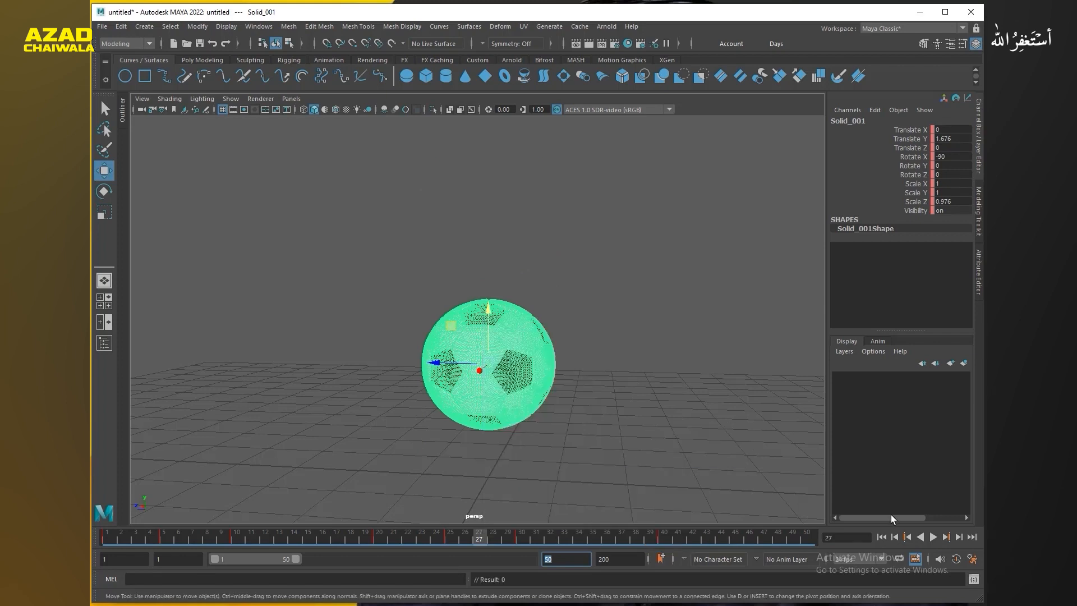
pyautogui.click(935, 537)
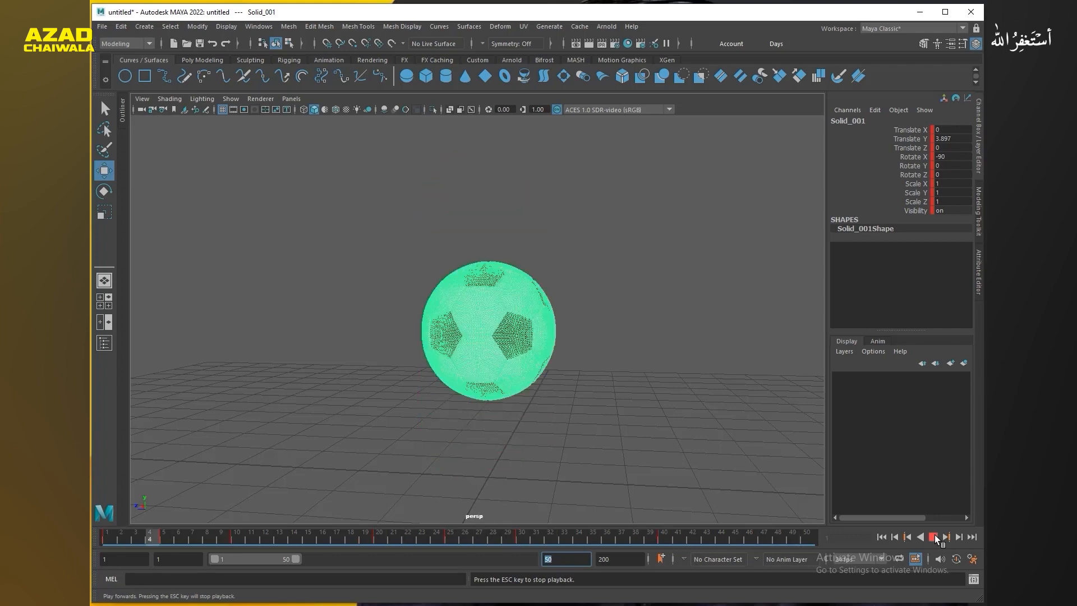
# - Set the playback speed back to Play Every Frame, Free and play the bounce to check it
pyautogui.rightClick(698, 538)
pyautogui.moveTo(732, 439)
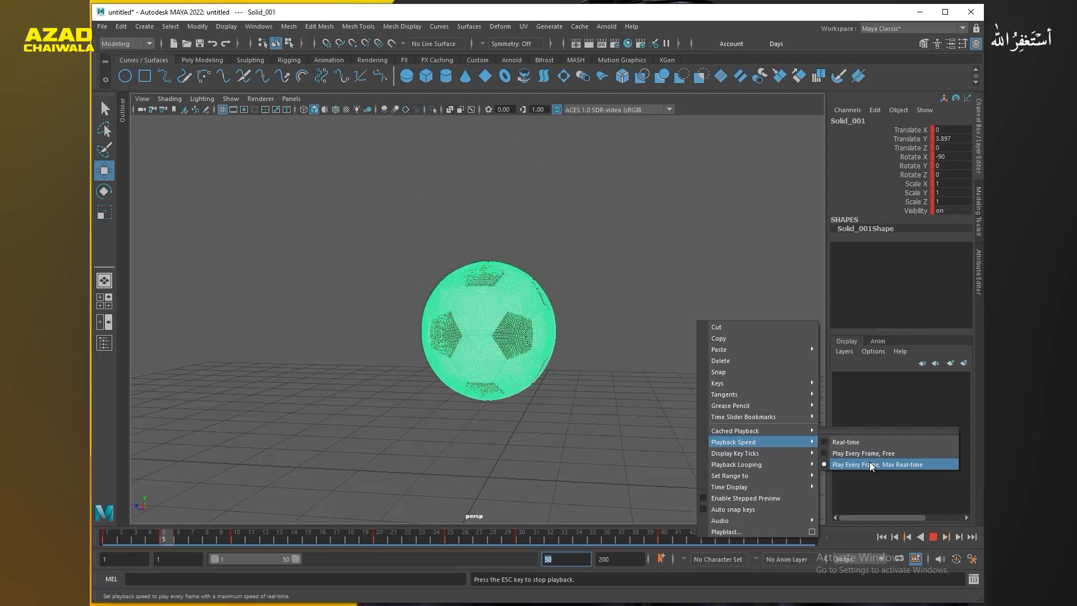
pyautogui.click(829, 453)
pyautogui.click(752, 505)
pyautogui.press('Escape')
pyautogui.hotkey('alt', 'v')
pyautogui.click(503, 332)
pyautogui.press('Escape')
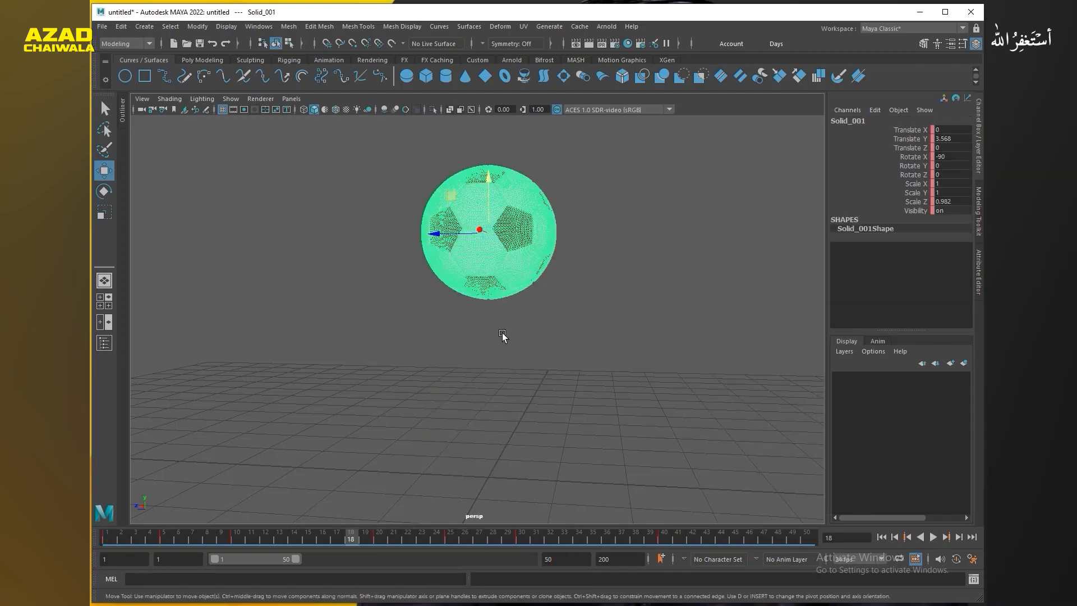
pyautogui.rightClick(631, 537)
pyautogui.click(767, 454)
pyautogui.hotkey('alt', 'v')
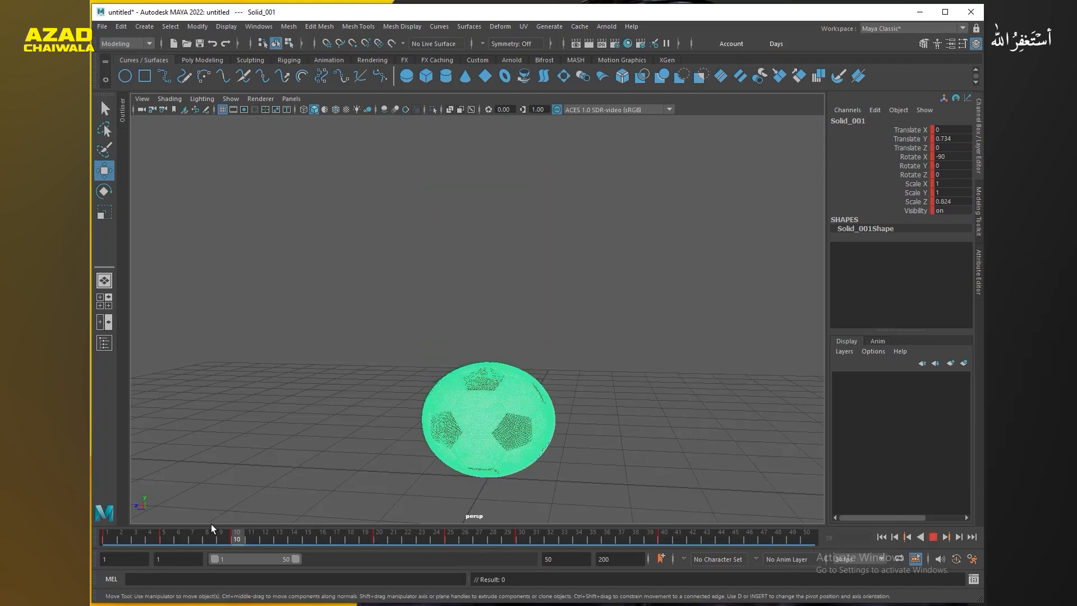
# - Recheck the playback speed options, replay the bounce from the first frame and return to the start
pyautogui.rightClick(654, 537)
pyautogui.moveTo(729, 441)
pyautogui.click(397, 533)
pyautogui.hotkey('alt', 'v')
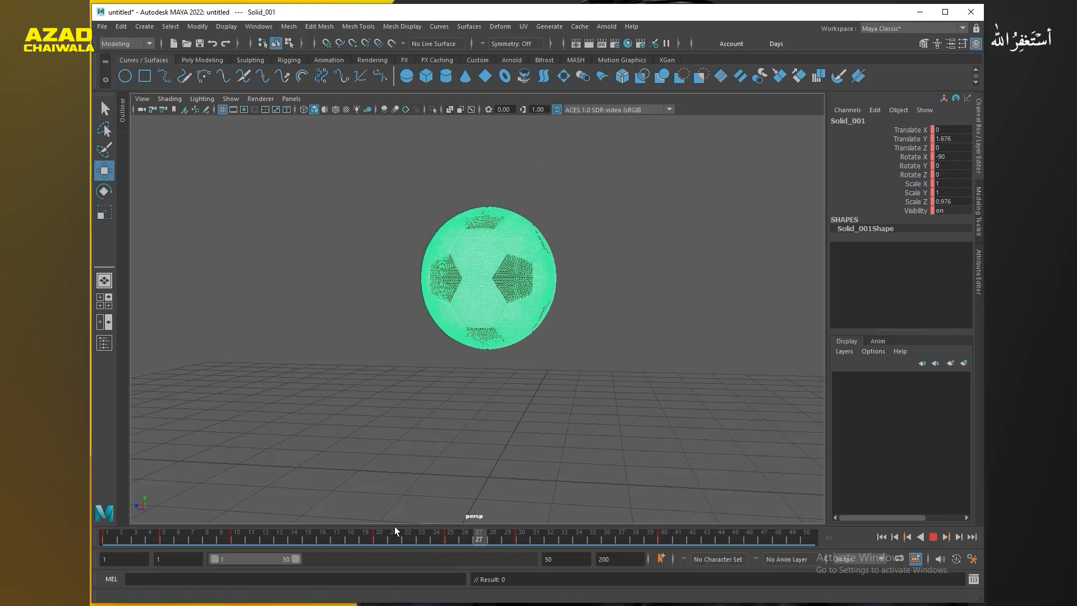
pyautogui.hotkey('alt', 'v')
pyautogui.click(880, 537)
pyautogui.click(933, 537)
pyautogui.click(933, 538)
pyautogui.click(881, 537)
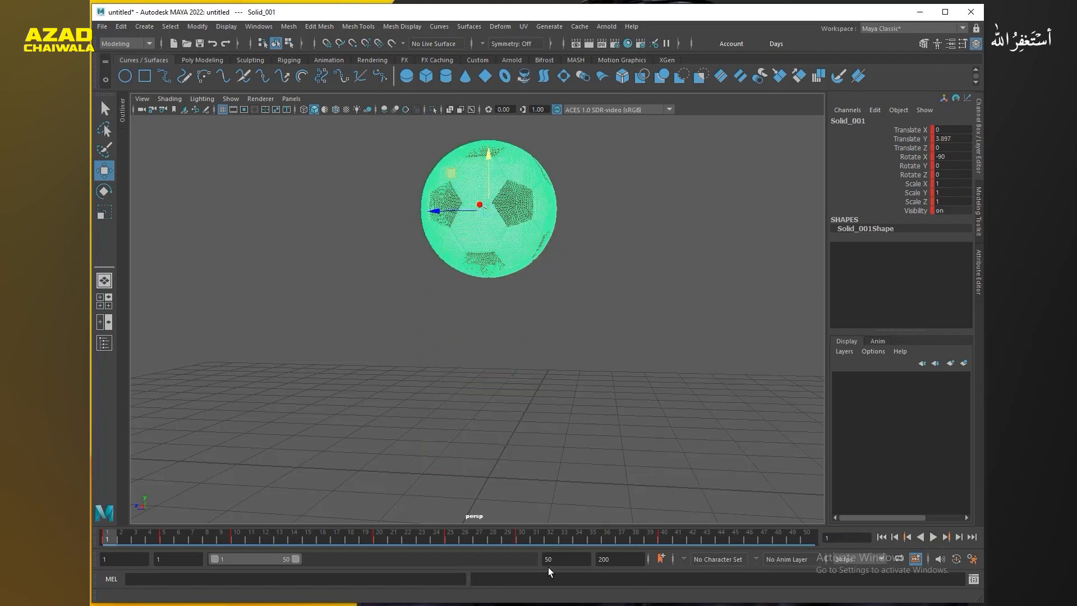
# - Set the playback end frame to 80 and select the ball's keyframe range from frame 1 to 40
pyautogui.doubleClick(548, 559)
pyautogui.write('80')
pyautogui.press('Return')
pyautogui.hotkey('alt', 'v')
pyautogui.click(101, 539)
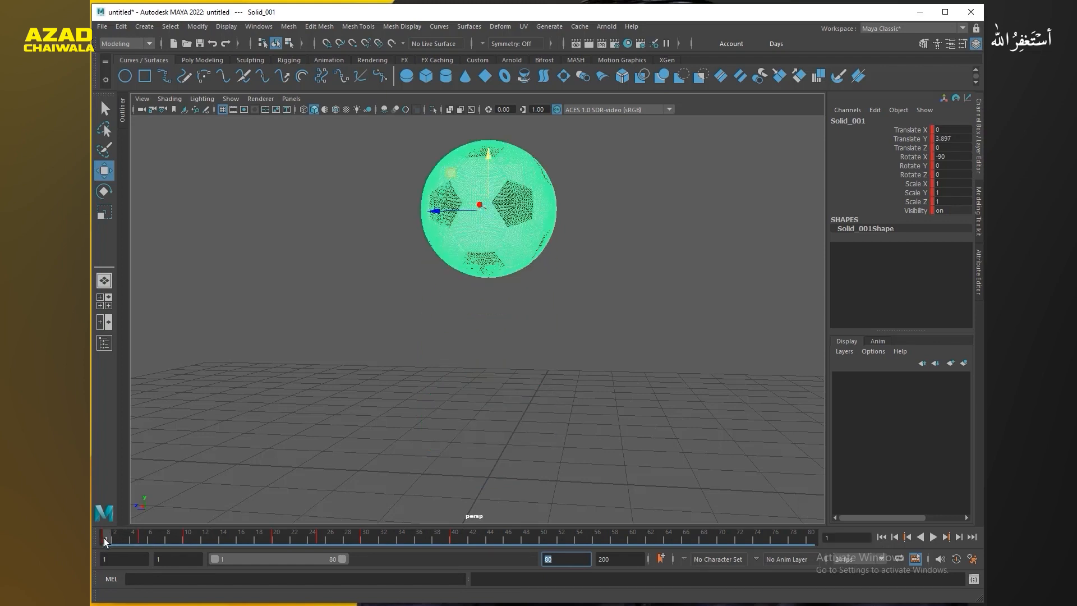
pyautogui.hotkey('alt', 'v')
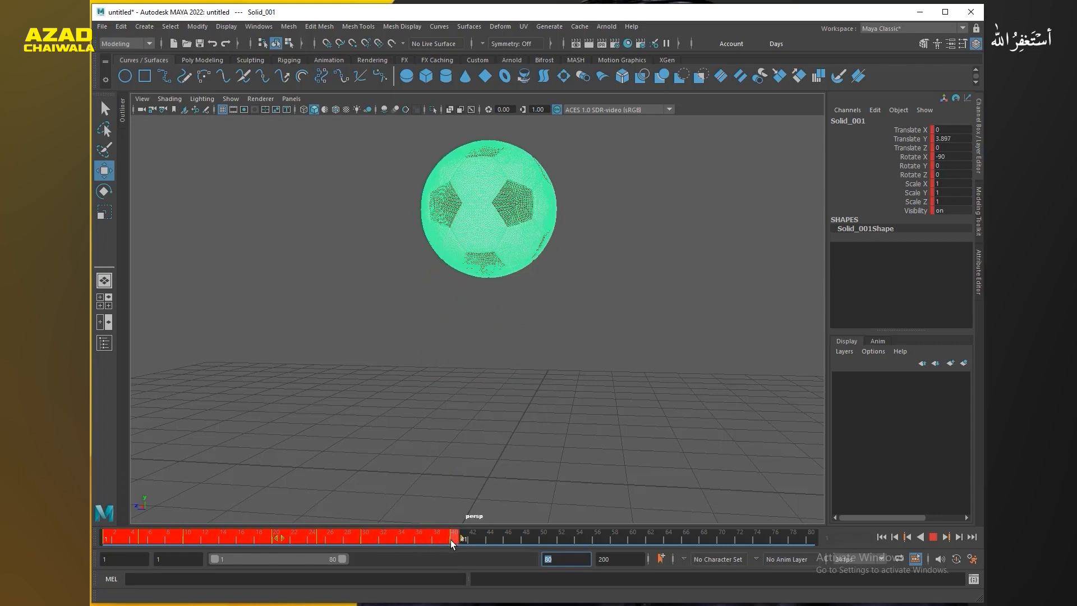
pyautogui.hotkey('alt', 'v')
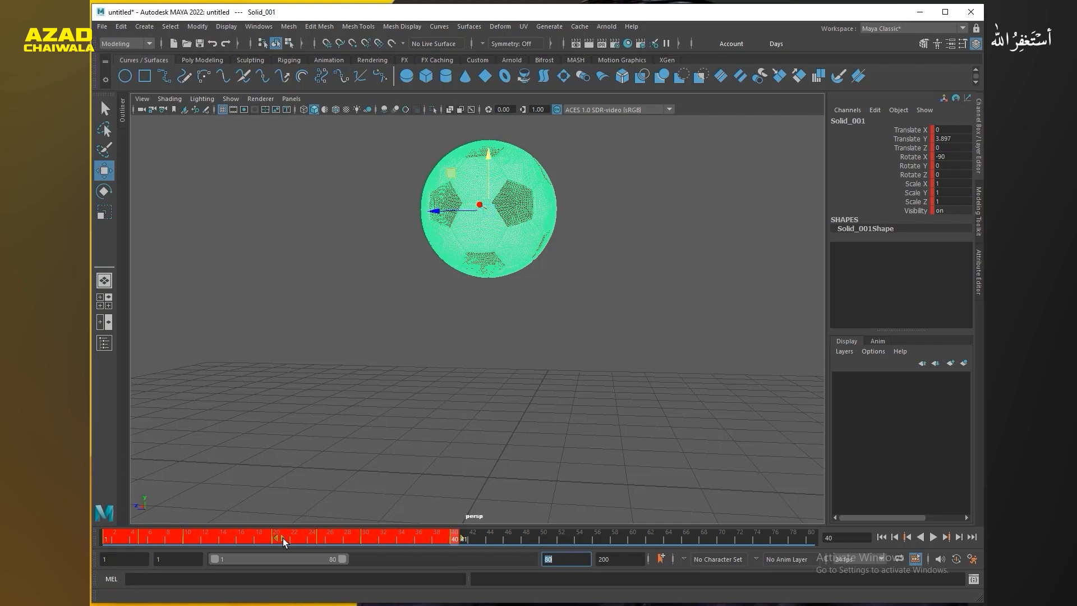
# - Try shifting the selected keyframes about 40 frames forward on the timeline, scrub through them, and undo the shift
pyautogui.moveTo(285, 539); pyautogui.dragTo(641, 544)
pyautogui.moveTo(372, 535); pyautogui.dragTo(342, 544)
pyautogui.click(408, 480)
pyautogui.hotkey('ctrl', 'z')
pyautogui.hotkey('ctrl', 'z')
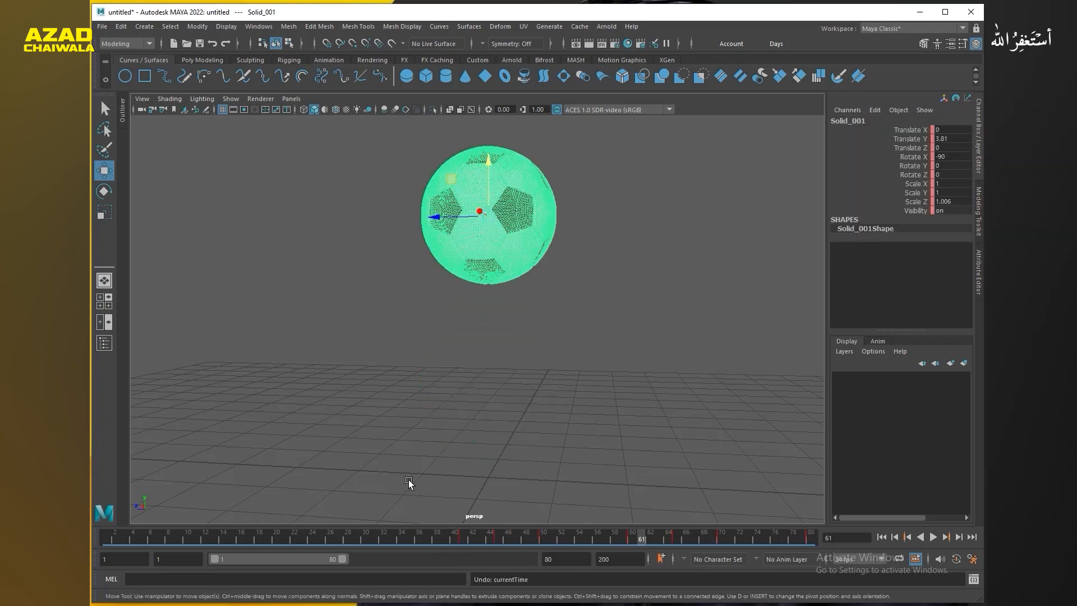
pyautogui.hotkey('ctrl', 'z')
# - Try stretching the ball's keyframes from frames 1–40 to end at frame 80, scrub through them, and undo the stretch
pyautogui.moveTo(119, 540); pyautogui.dragTo(106, 540)
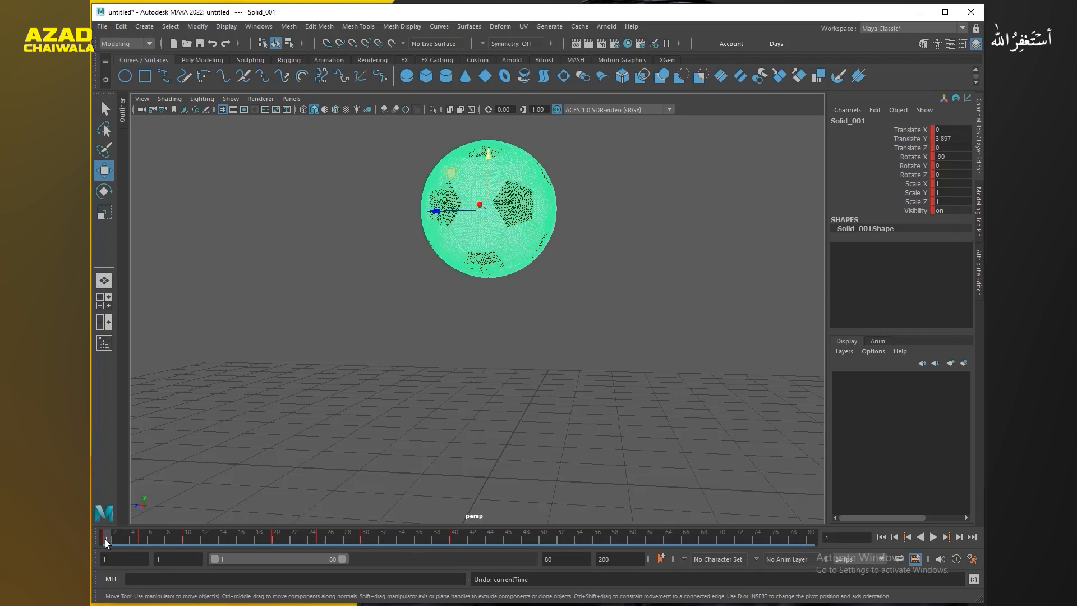
pyautogui.keyDown('shift'); pyautogui.moveTo(105, 540); pyautogui.dragTo(453, 542); pyautogui.keyUp('shift')
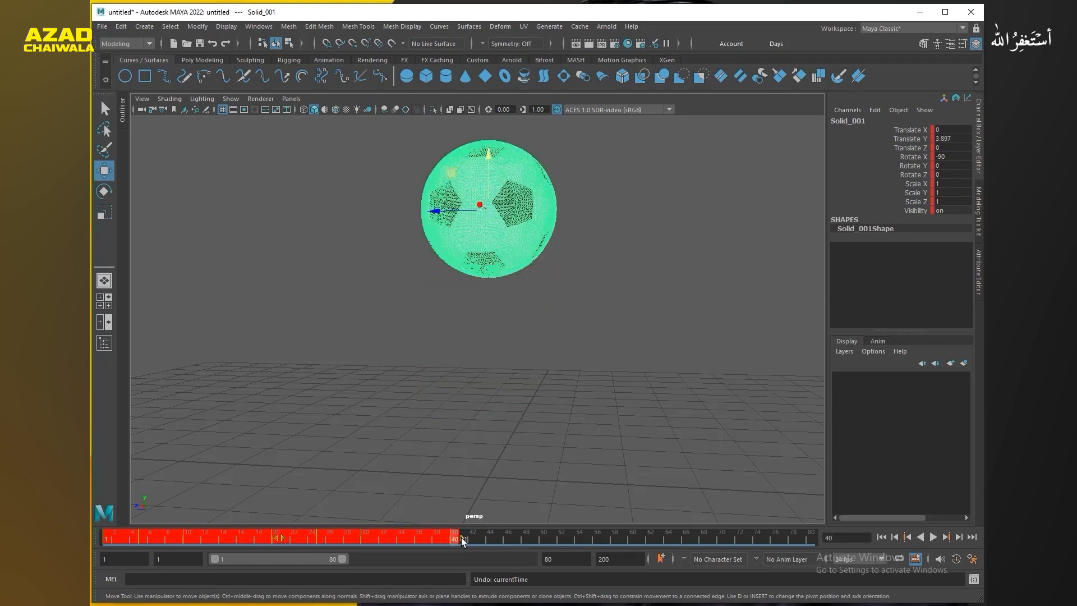
pyautogui.keyDown('shift'); pyautogui.moveTo(462, 538); pyautogui.dragTo(543, 541); pyautogui.keyUp('shift')
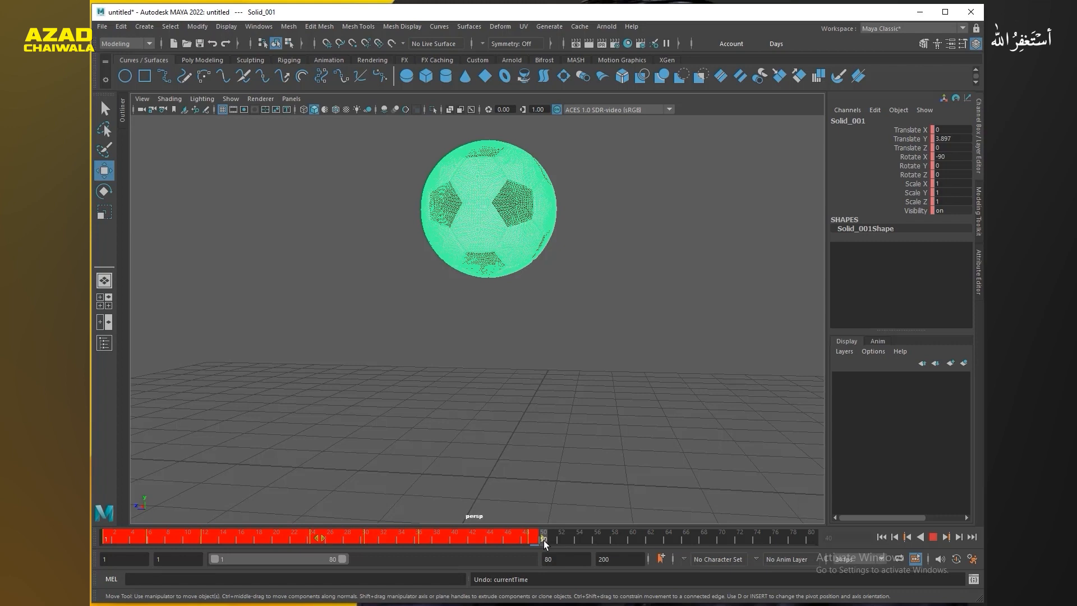
pyautogui.keyDown('shift'); pyautogui.moveTo(548, 540); pyautogui.dragTo(835, 546); pyautogui.keyUp('shift')
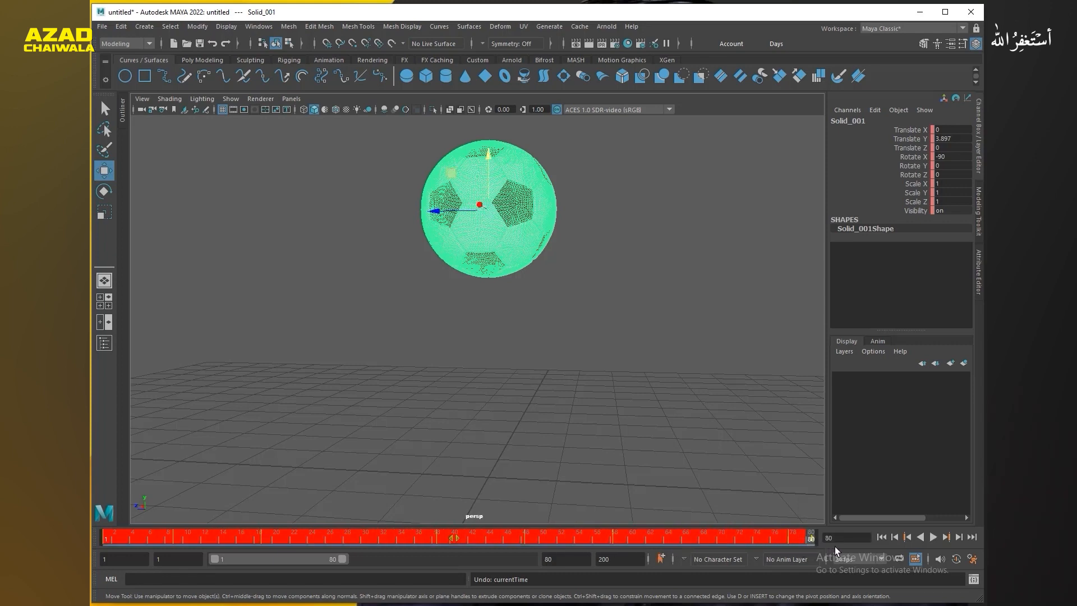
pyautogui.moveTo(766, 540); pyautogui.dragTo(607, 542)
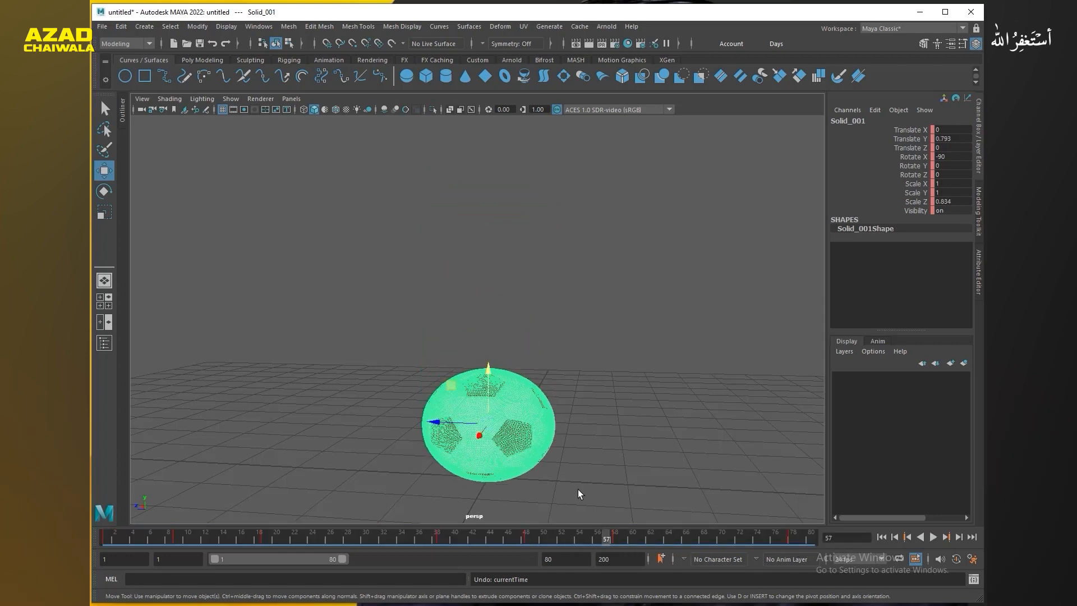
pyautogui.click(578, 490)
pyautogui.hotkey('ctrl', 'z')
pyautogui.hotkey('ctrl', 'z')
# - Set the playback end frame to 81 and stretch the ball's keyframes across the whole range to slow the bounce
pyautogui.doubleClick(572, 559)
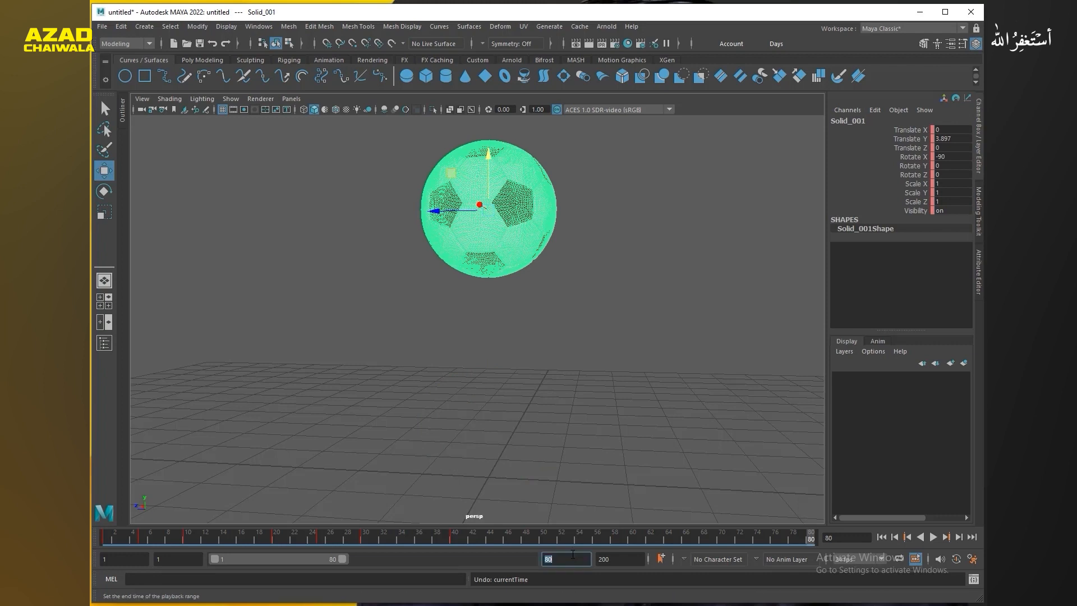
pyautogui.write('81')
pyautogui.press('Return')
pyautogui.click(106, 536)
pyautogui.hotkey('alt', 'v')
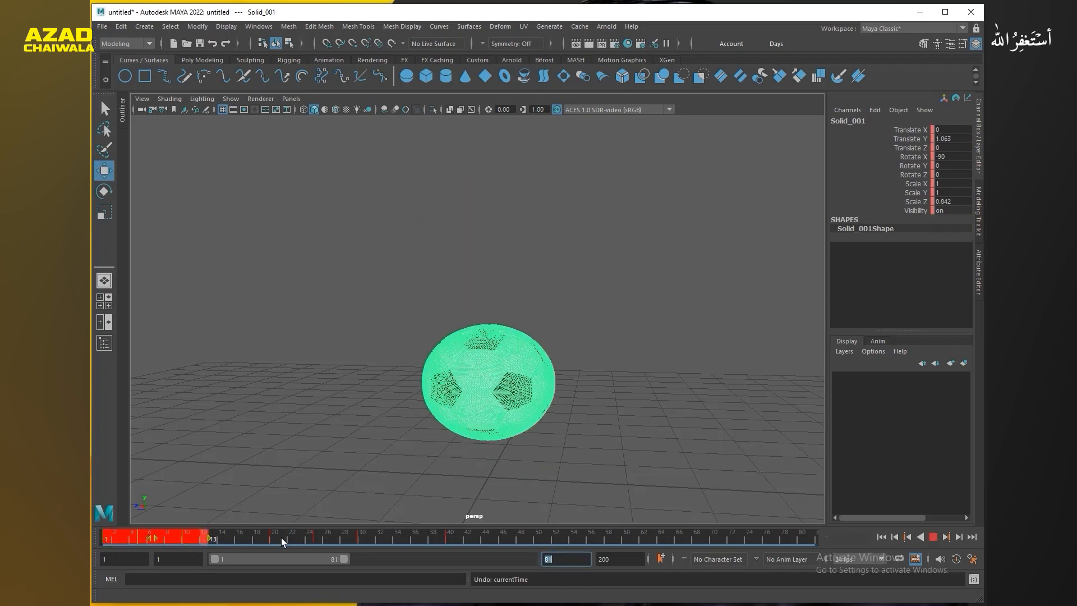
pyautogui.moveTo(632, 536); pyautogui.dragTo(825, 537)
pyautogui.moveTo(682, 539); pyautogui.dragTo(106, 539)
# - Deselect the ball, play the slowed bounce and return to the first frame
pyautogui.click(291, 443)
pyautogui.click(934, 536)
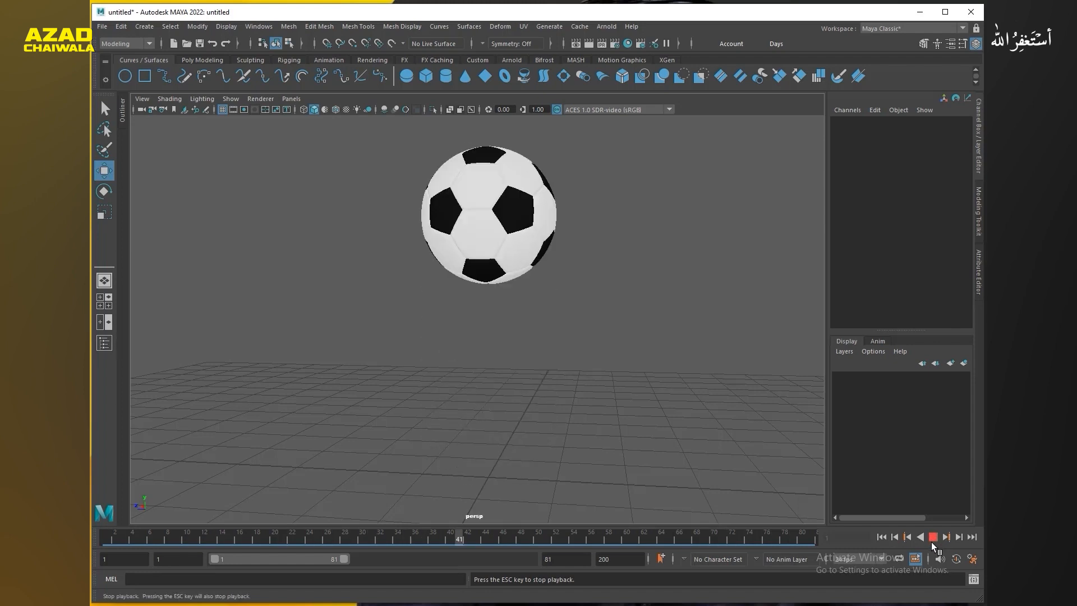
pyautogui.click(932, 542)
pyautogui.click(882, 537)
# - Compress the ball's keyframes into about the first ten frames and play the fast bounce with the end frame set to 10
pyautogui.click(486, 203)
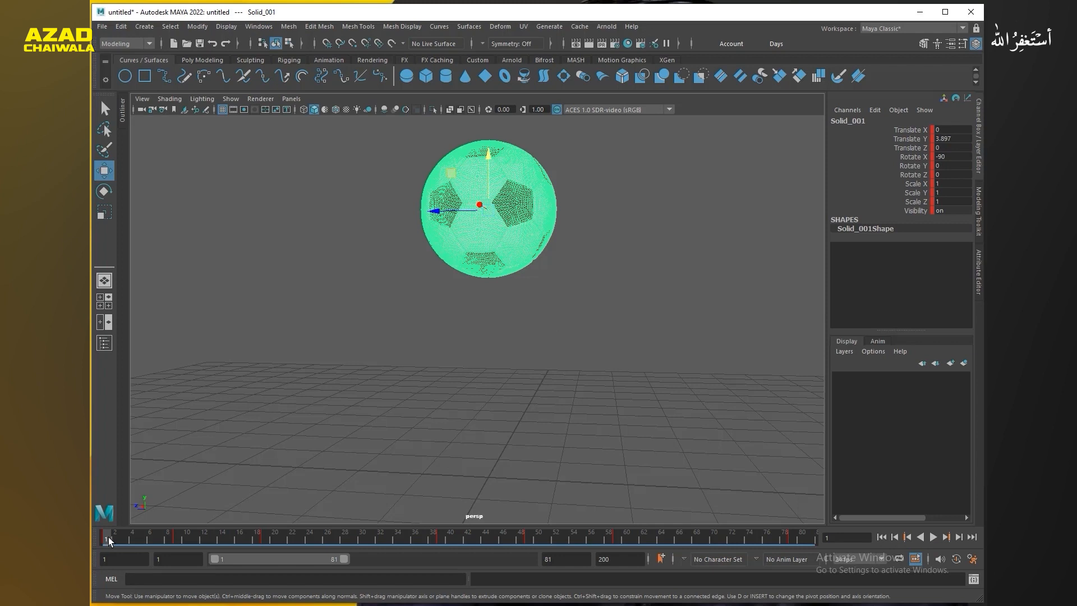
pyautogui.moveTo(109, 537)
pyautogui.keyDown('shift'); pyautogui.mouseDown()
pyautogui.moveTo(823, 542)
pyautogui.moveTo(110, 539)
pyautogui.mouseUp(); pyautogui.keyUp('shift')
pyautogui.doubleClick(579, 558)
pyautogui.write('10')
pyautogui.press('Return')
pyautogui.click(935, 536)
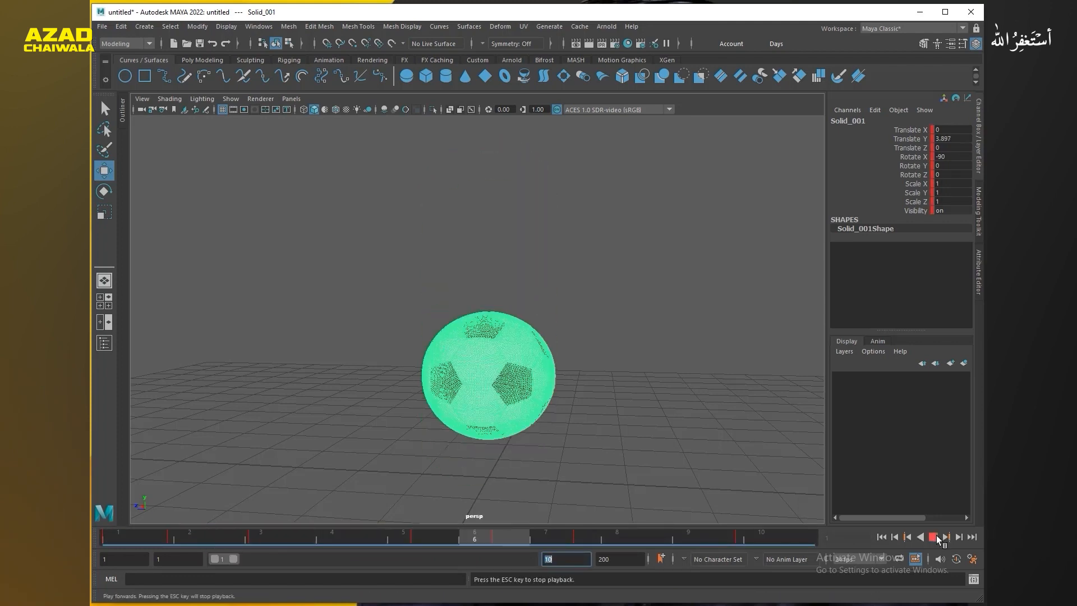
pyautogui.click(936, 536)
# - Set the playback end frame to 50, reselect the ball and undo the keyframe retiming, returning to frame 1
pyautogui.write('50')
pyautogui.press('Return')
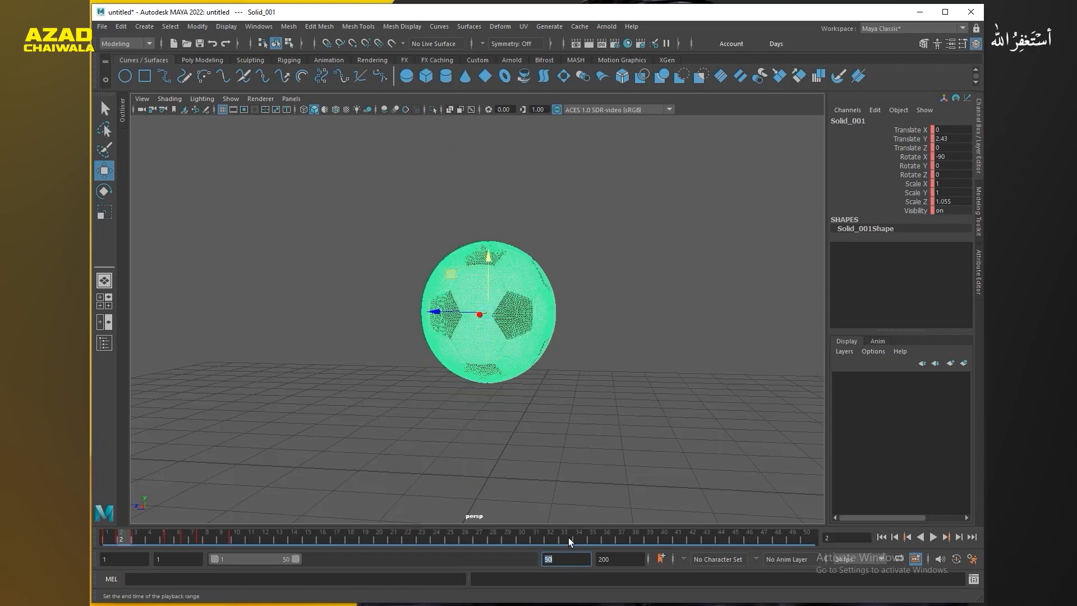
pyautogui.click(601, 458)
pyautogui.keyDown('alt'); pyautogui.moveTo(498, 426); pyautogui.dragTo(527, 403); pyautogui.keyUp('alt')
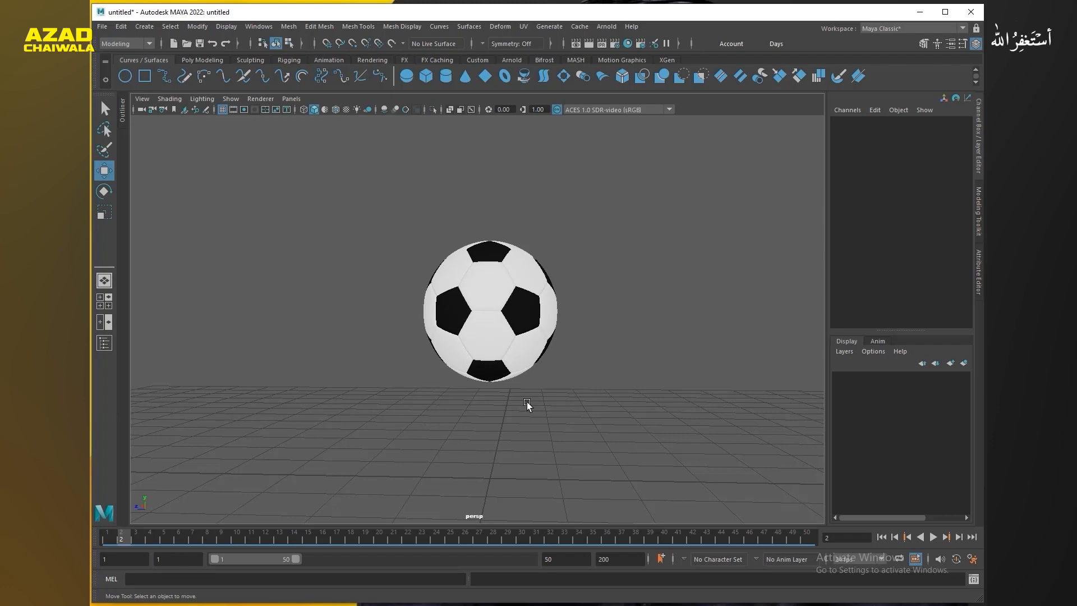
pyautogui.click(518, 307)
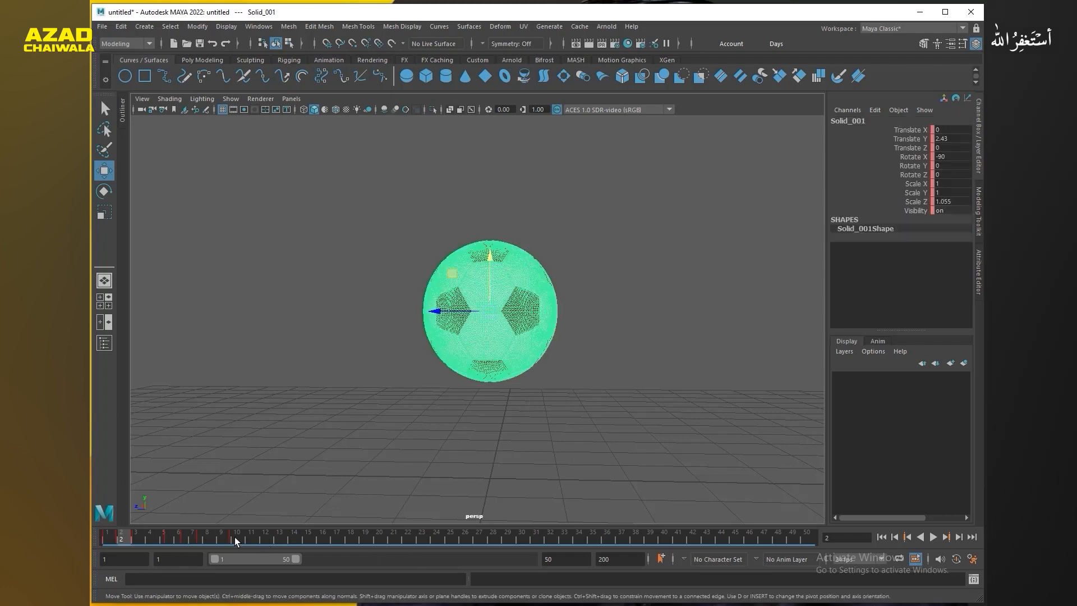
pyautogui.click(236, 538)
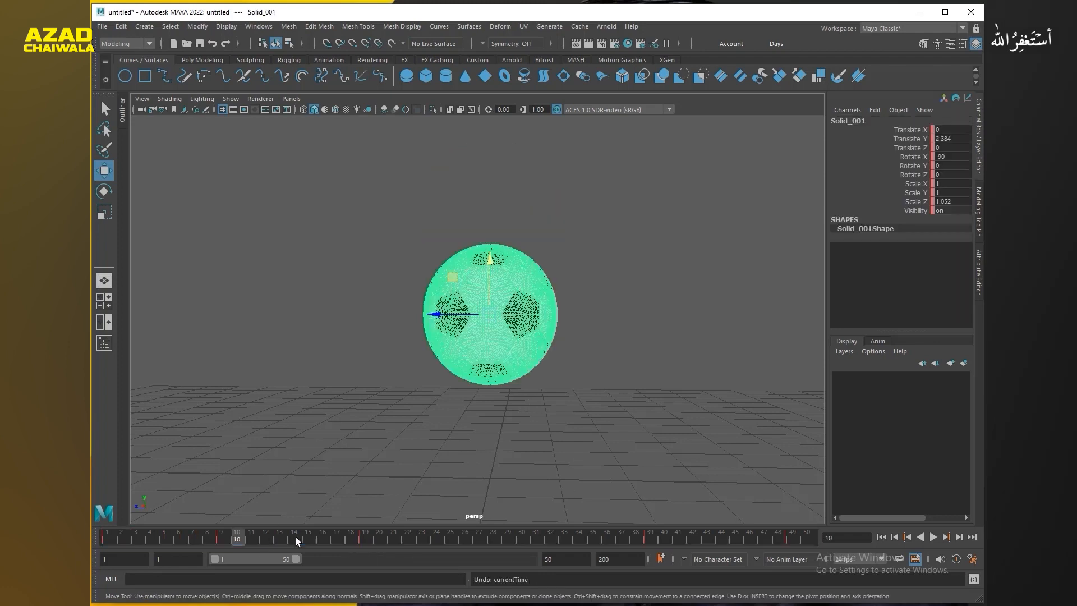
pyautogui.moveTo(295, 537); pyautogui.dragTo(104, 537)
pyautogui.hotkey('ctrl', 'y')
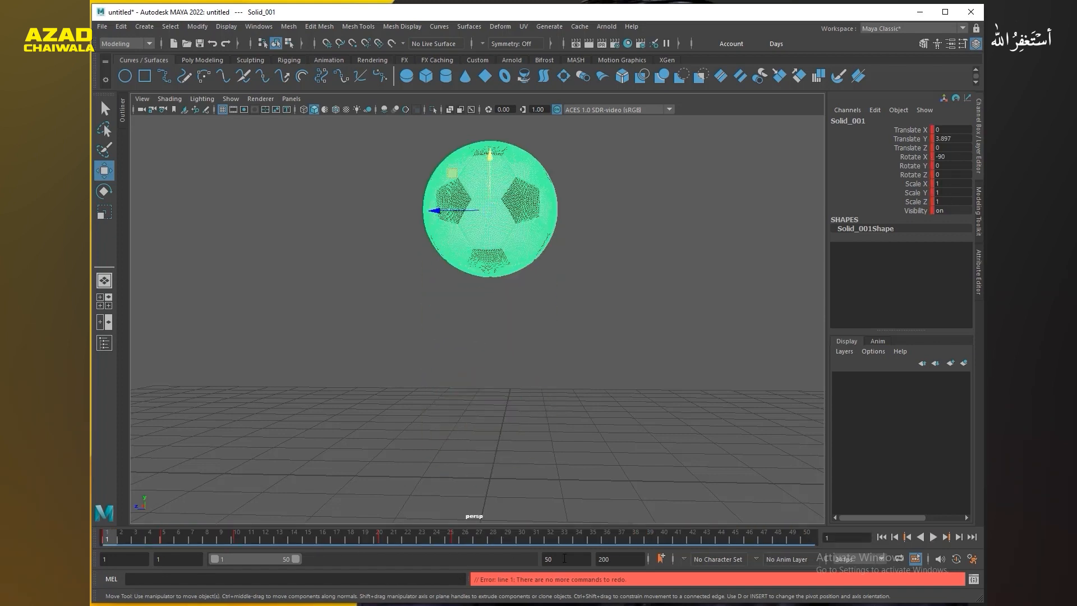
# - Set the playback end frame to 26 and play the bounce
pyautogui.doubleClick(565, 559)
pyautogui.write('26')
pyautogui.press('Return')
pyautogui.click(933, 537)
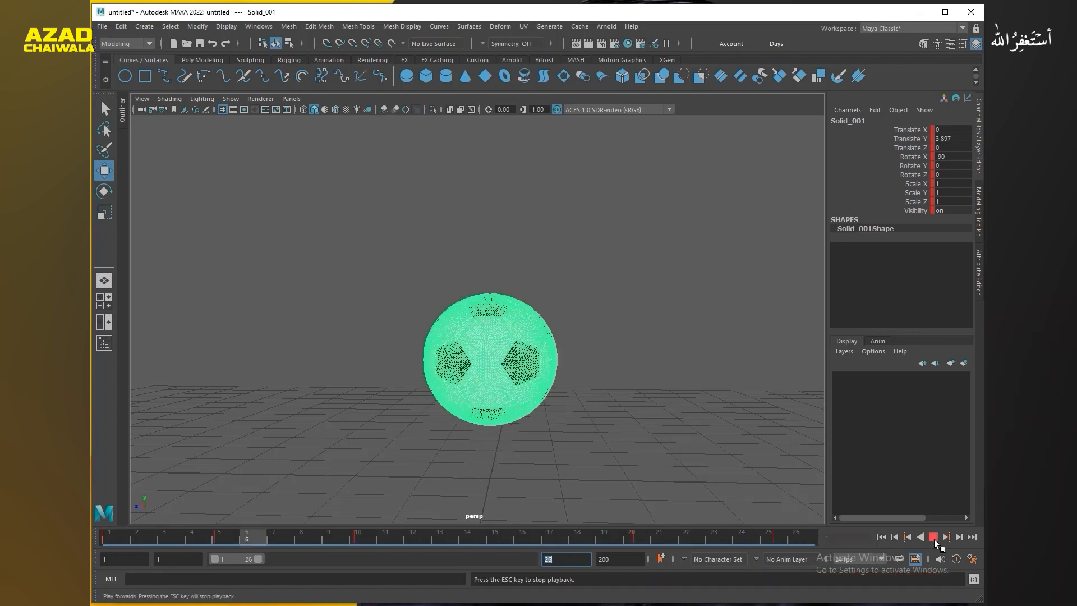
# - Set the playback speed to Play Every Frame, Max Real-time, play the bounce and return to the first frame
pyautogui.rightClick(598, 542)
pyautogui.moveTo(651, 444)
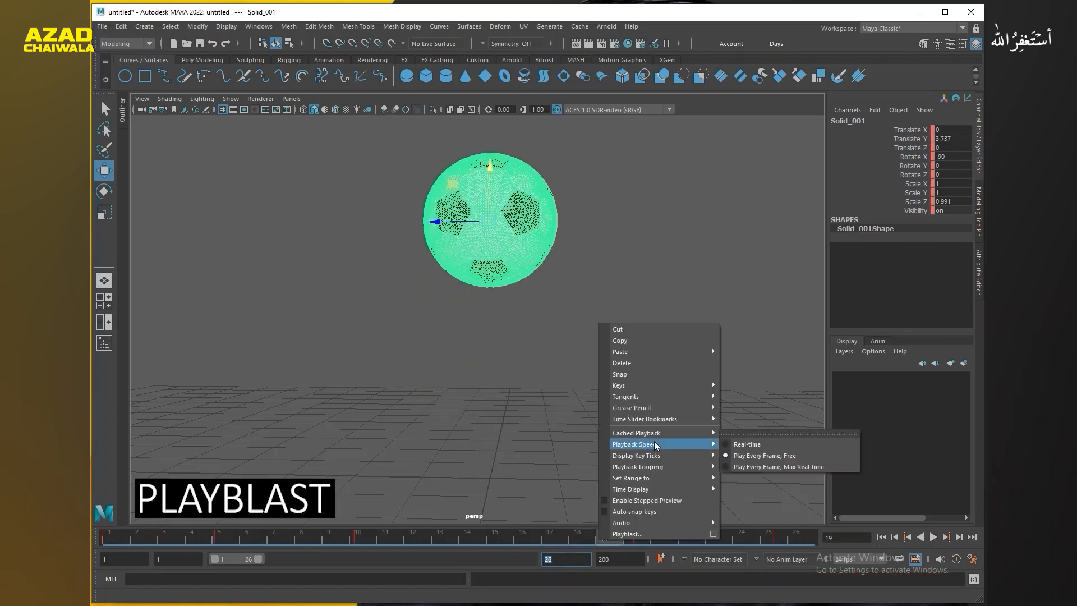
pyautogui.click(764, 465)
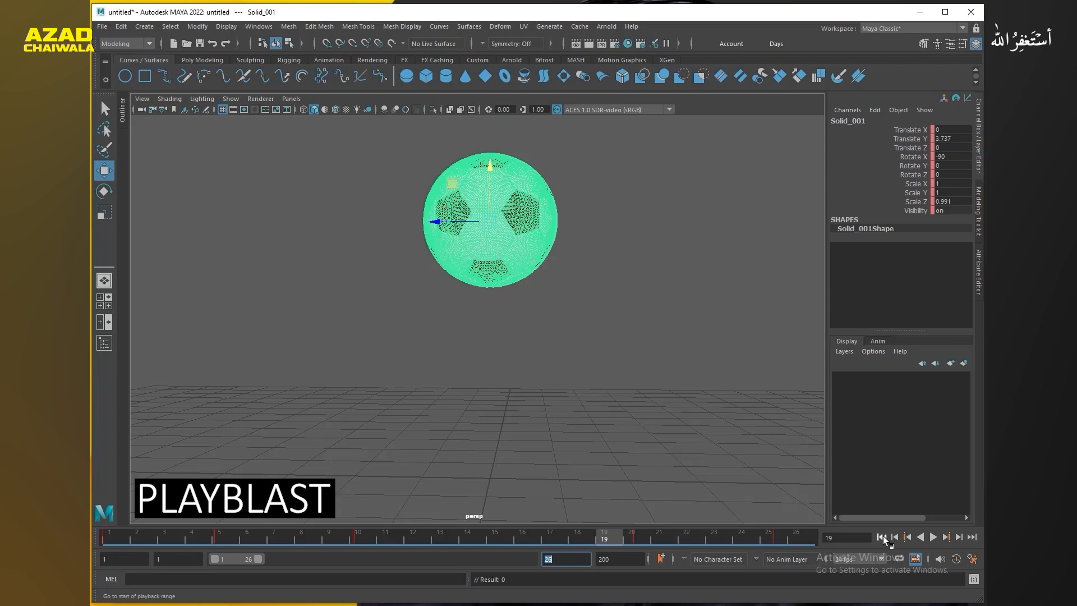
pyautogui.click(934, 538)
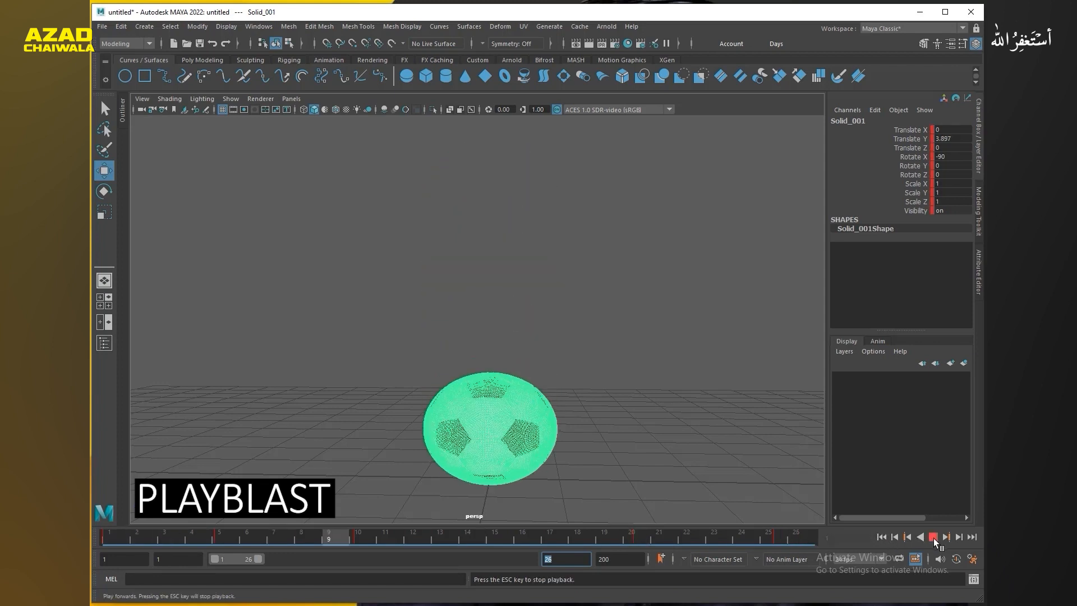
pyautogui.click(933, 537)
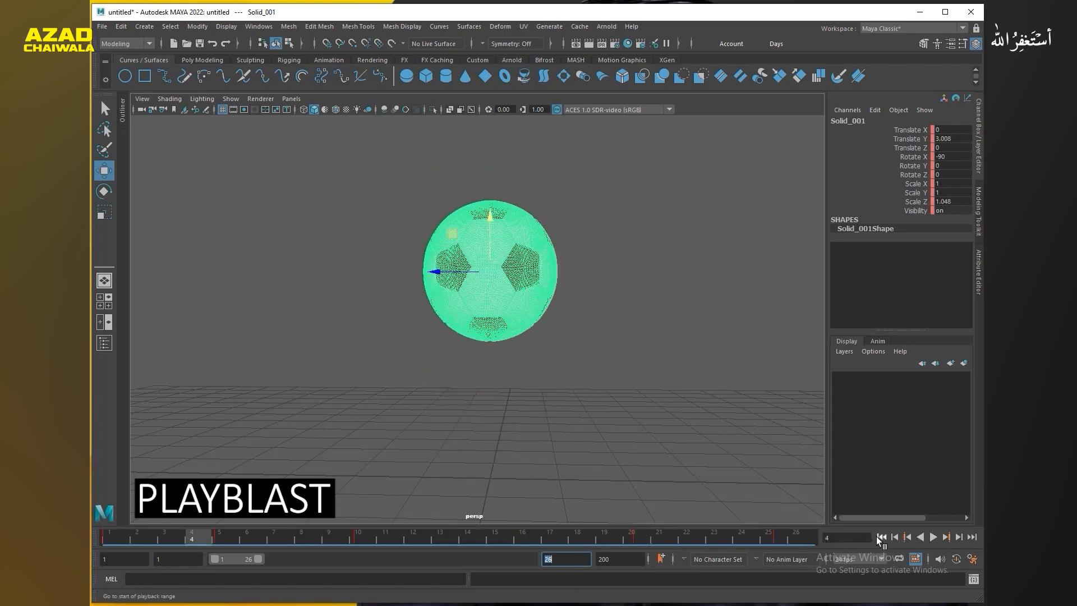
pyautogui.click(880, 537)
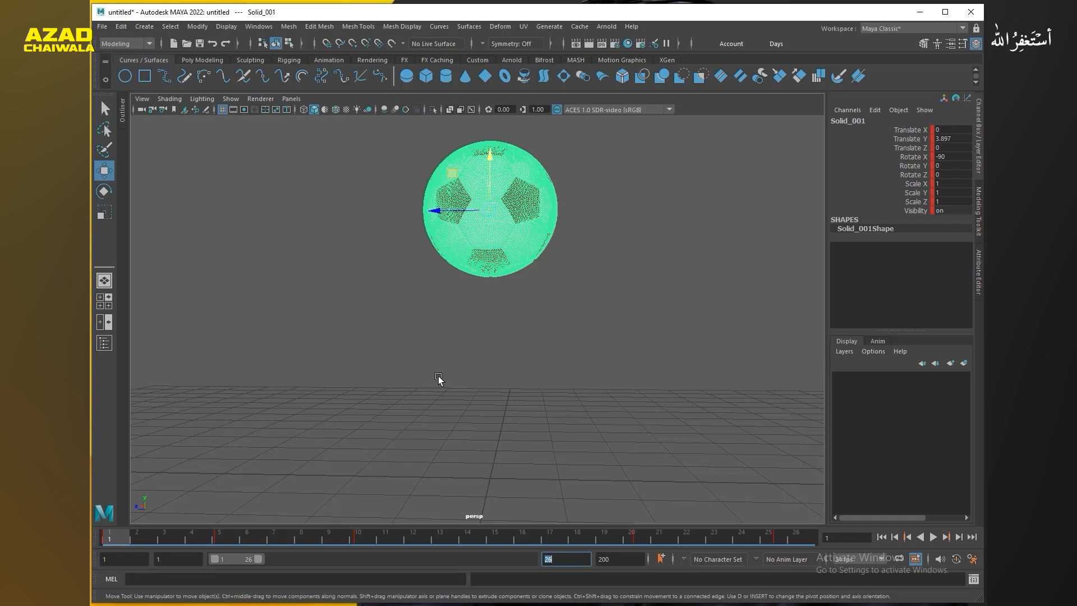
# - Open the Playblast options, enlarge and reposition the window, and briefly preview the viewport's resolution gate
pyautogui.rightClick(451, 540)
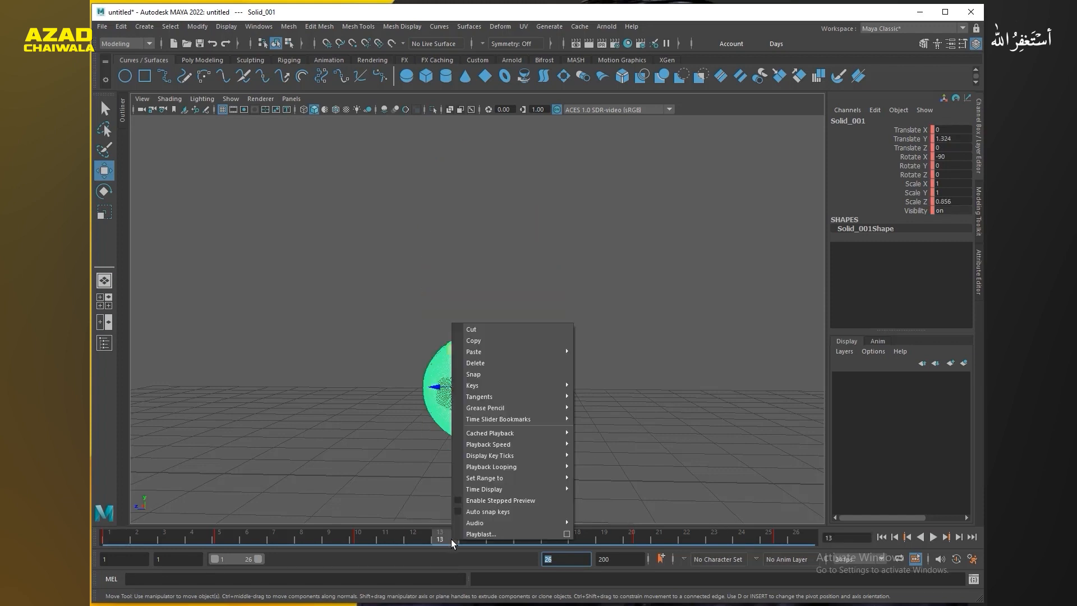
pyautogui.click(567, 534)
pyautogui.moveTo(552, 386); pyautogui.dragTo(553, 475)
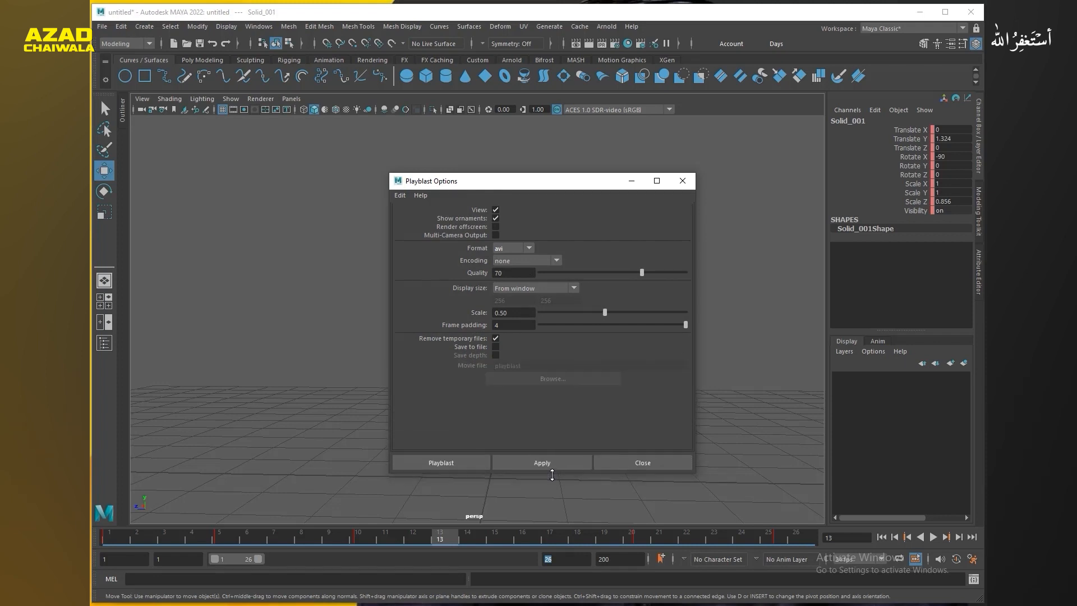
pyautogui.moveTo(538, 181); pyautogui.dragTo(283, 162)
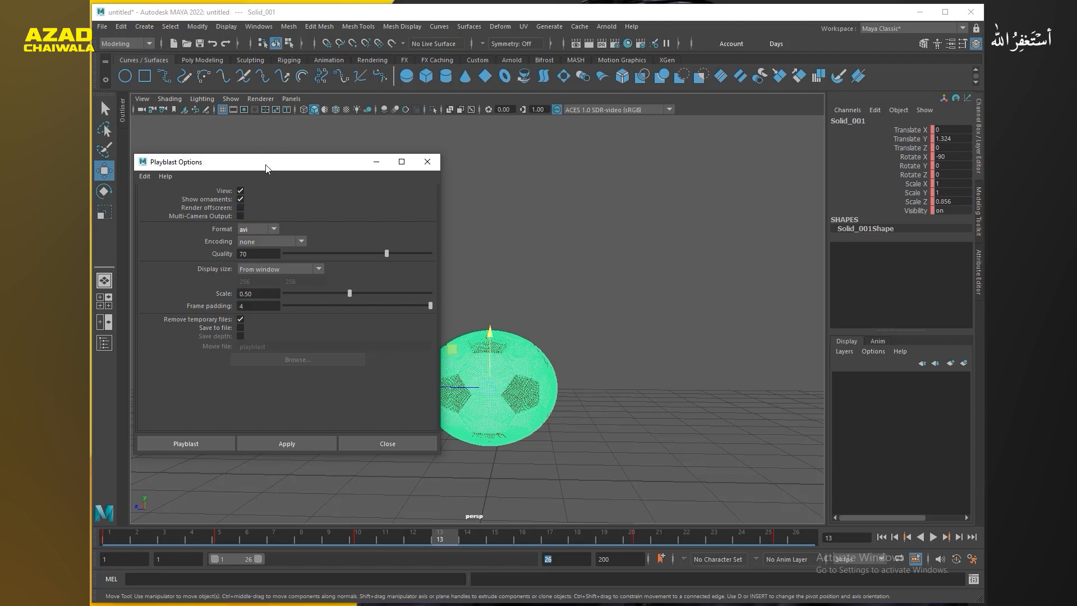
pyautogui.moveTo(266, 167); pyautogui.dragTo(288, 198)
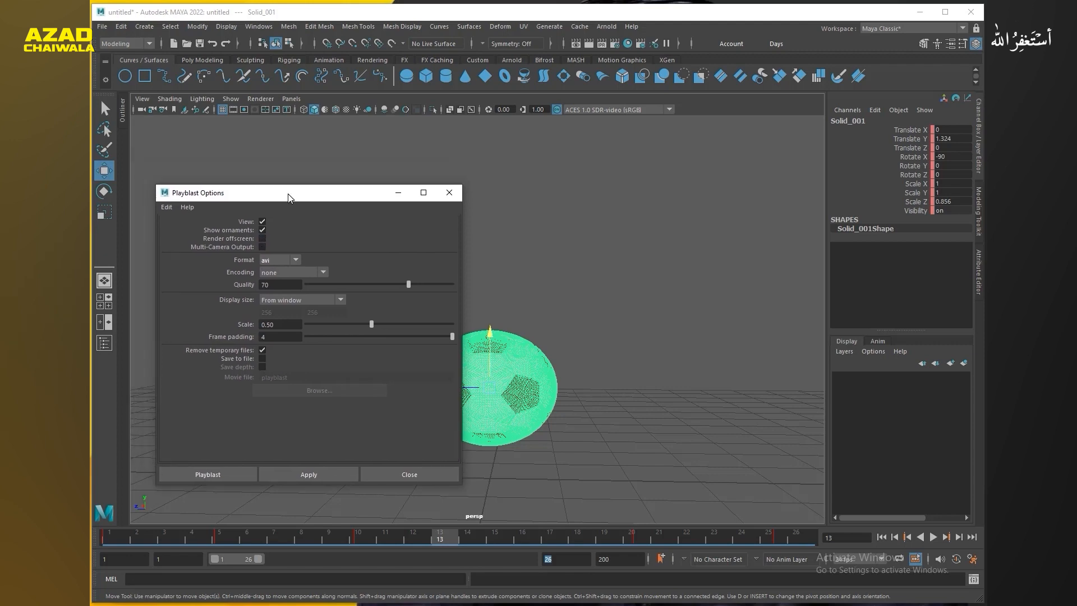
pyautogui.click(242, 111)
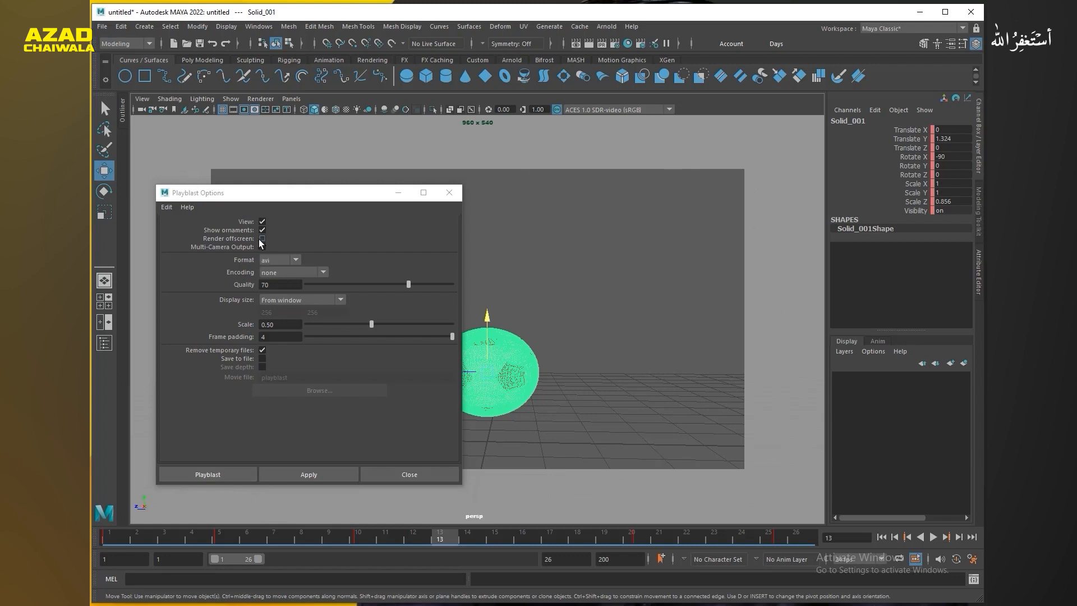
pyautogui.click(244, 110)
# - Review the playblast format and encoding choices, keep avi with encoding none, and set the quality to 100
pyautogui.click(290, 264)
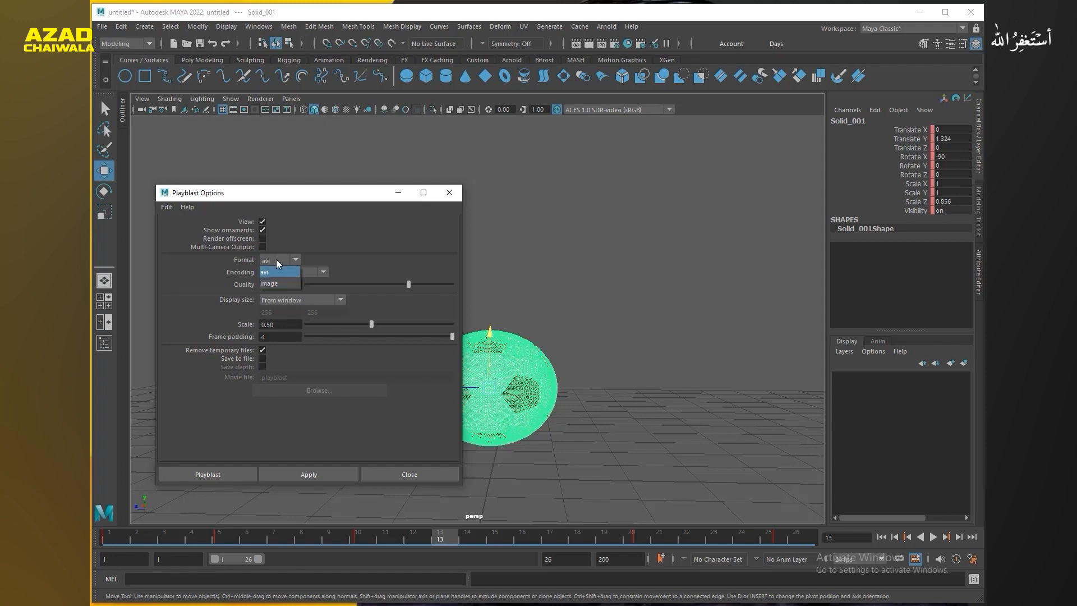
pyautogui.click(342, 257)
pyautogui.click(357, 257)
pyautogui.click(317, 272)
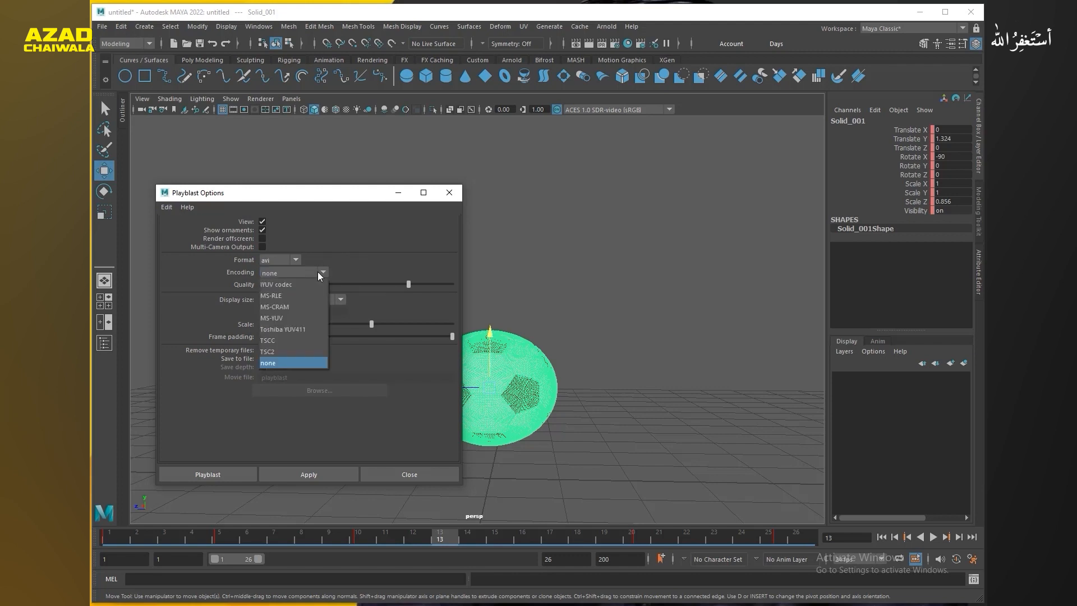
pyautogui.click(317, 272)
pyautogui.click(295, 274)
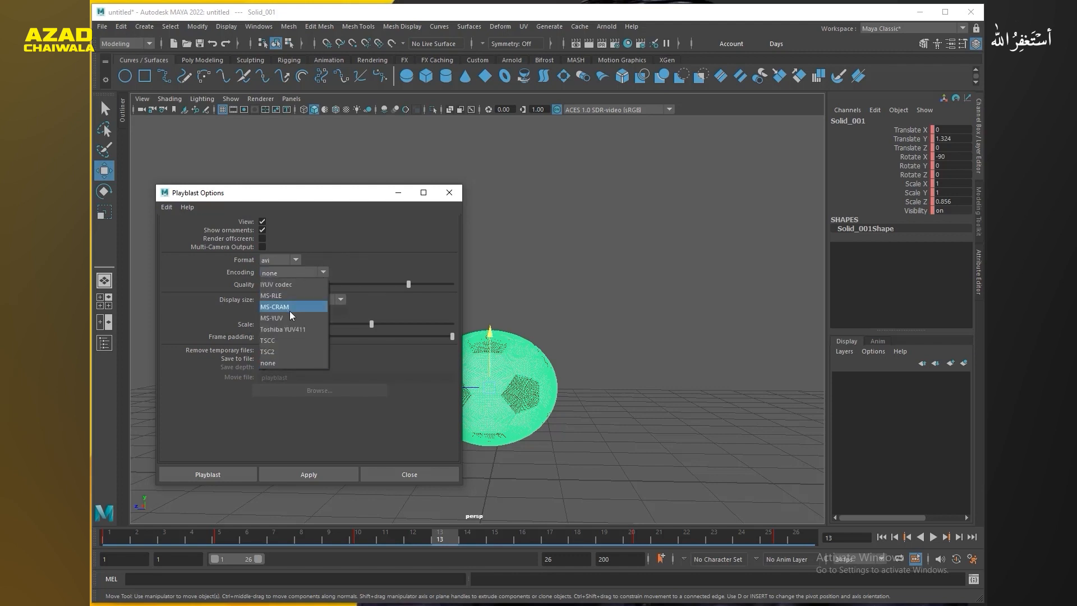
pyautogui.click(358, 264)
pyautogui.click(301, 271)
pyautogui.click(357, 259)
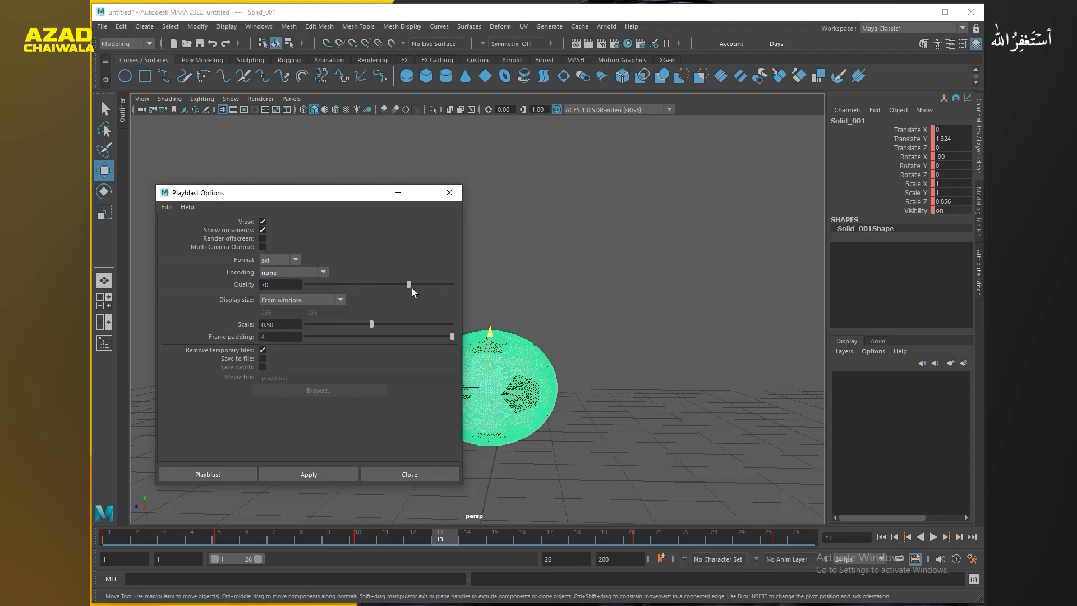
pyautogui.moveTo(345, 285); pyautogui.dragTo(466, 282)
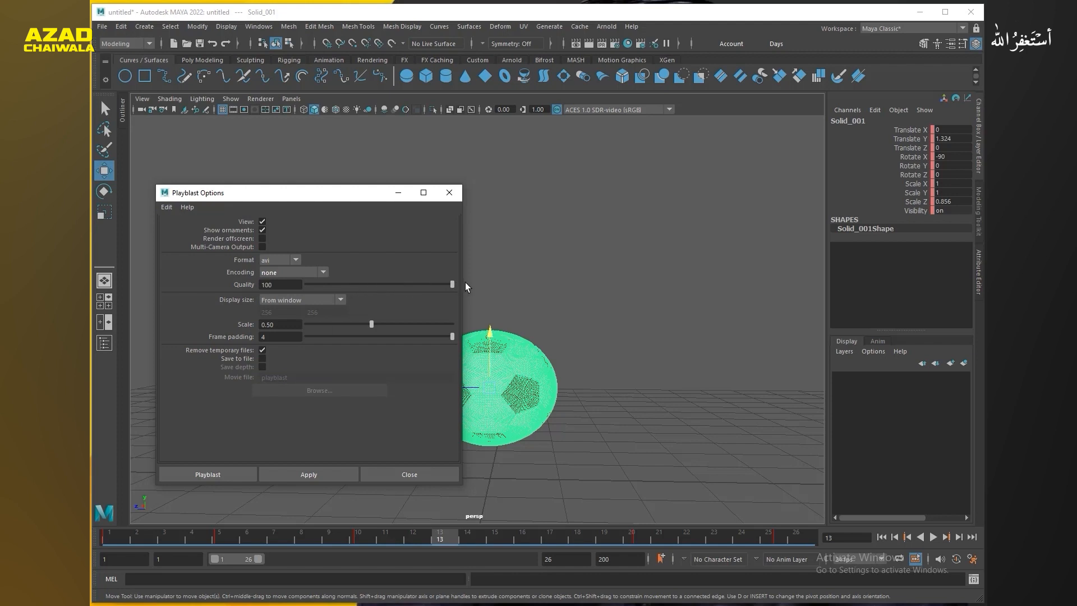
# - Keep the playblast display size at From window and set the scale to 1.00
pyautogui.click(303, 300)
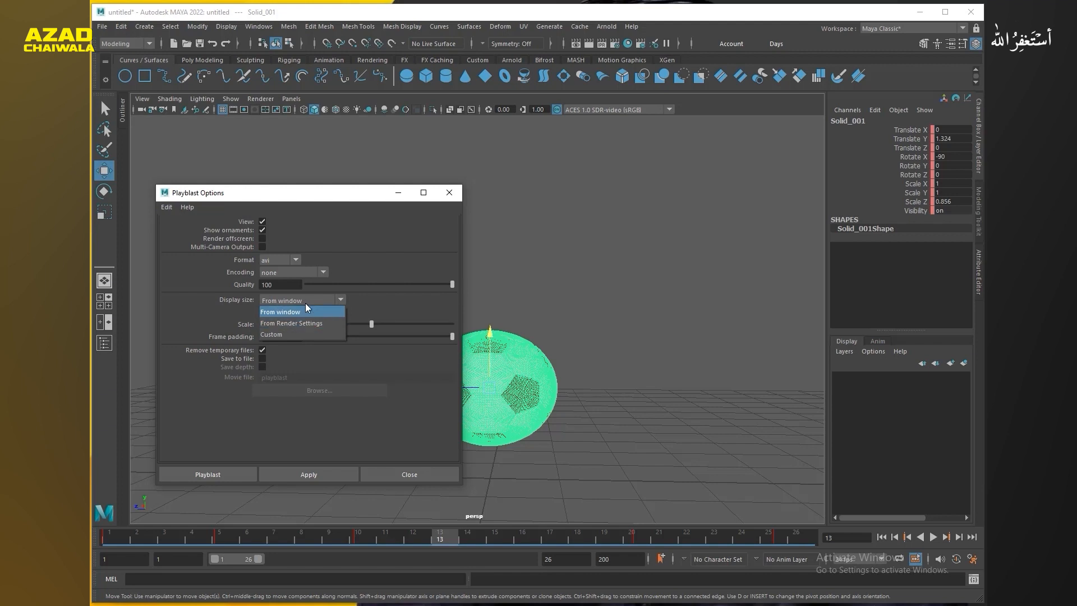
pyautogui.click(305, 299)
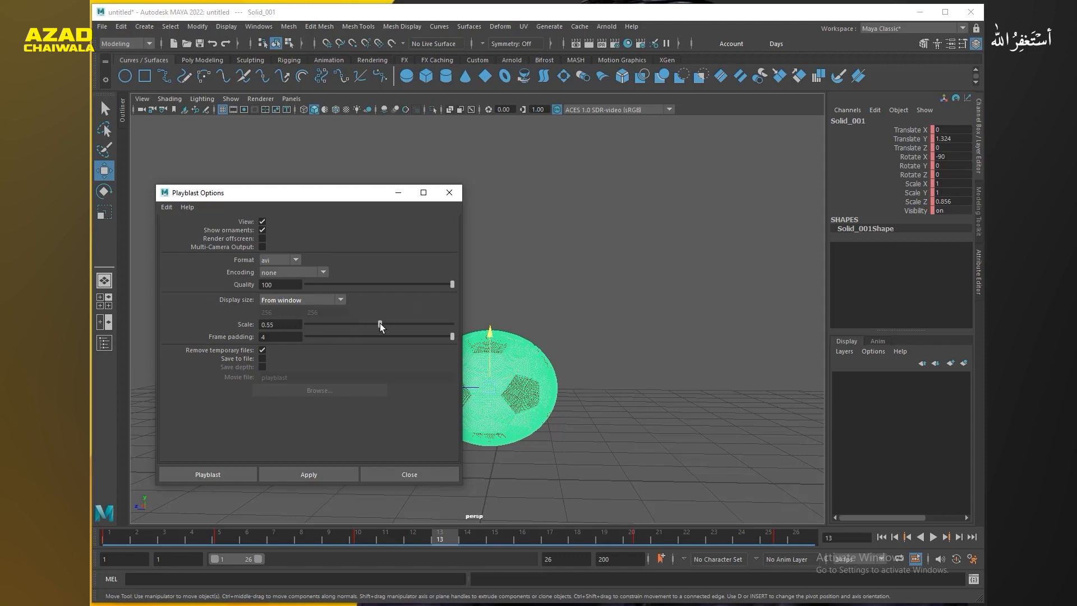
pyautogui.moveTo(380, 324); pyautogui.dragTo(486, 328)
# - Enable saving the playblast to a file and set the movie file to 1 on the Desktop
pyautogui.click(262, 359)
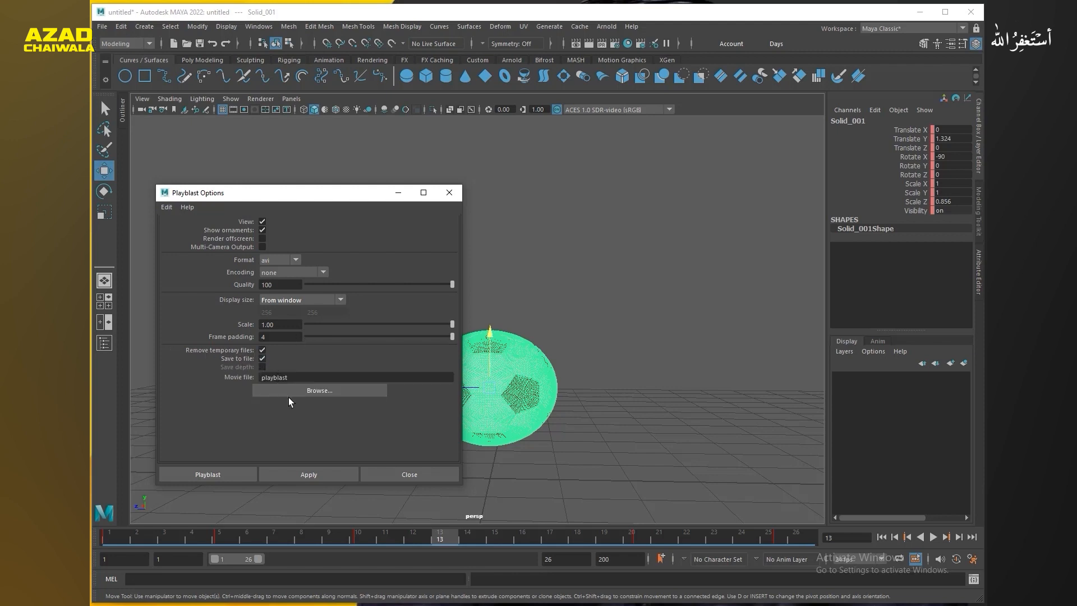
pyautogui.click(289, 392)
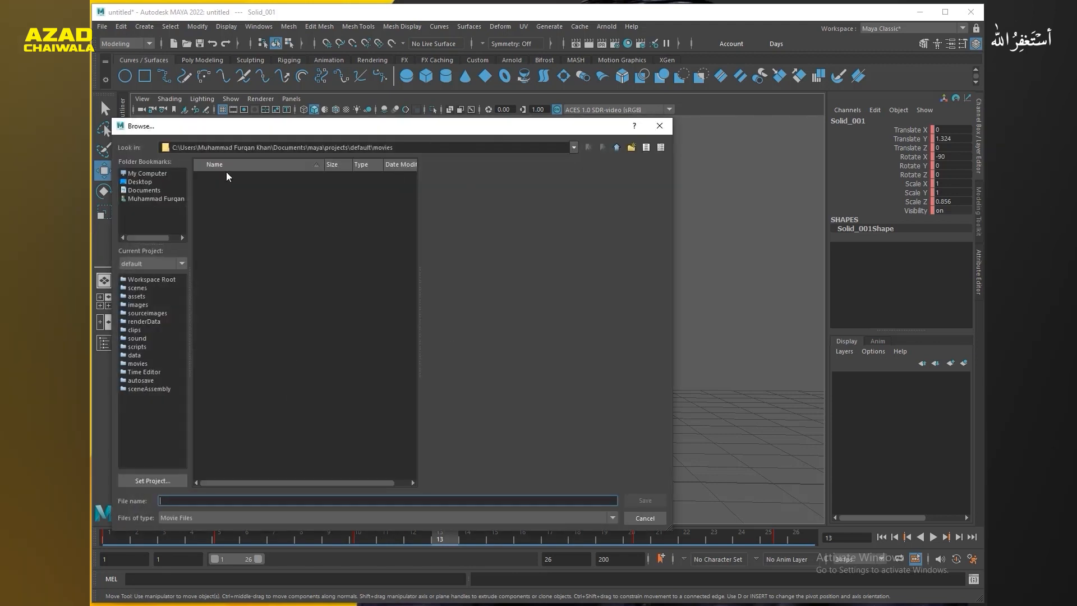
pyautogui.click(140, 182)
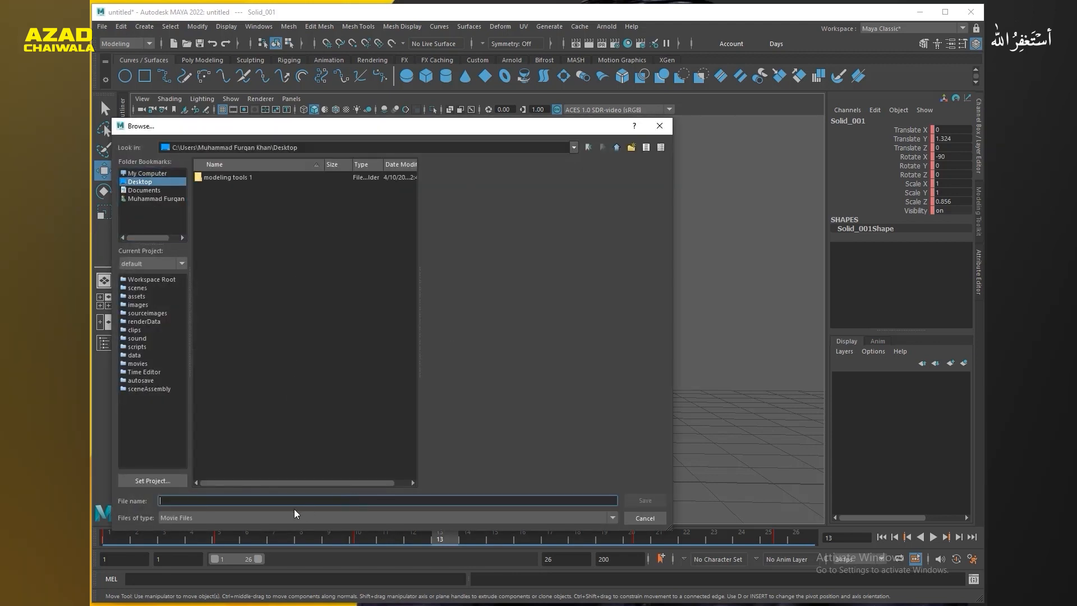
pyautogui.write('1')
pyautogui.click(644, 501)
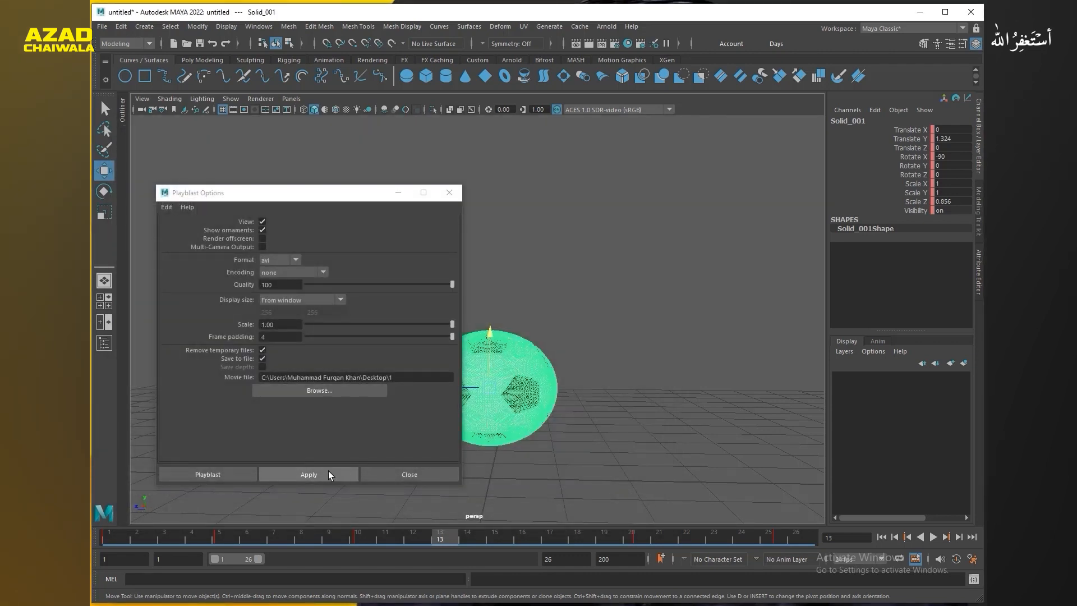
# - Scrub through the ball's bounce from frame 1 and end on frame 26
pyautogui.doubleClick(103, 536)
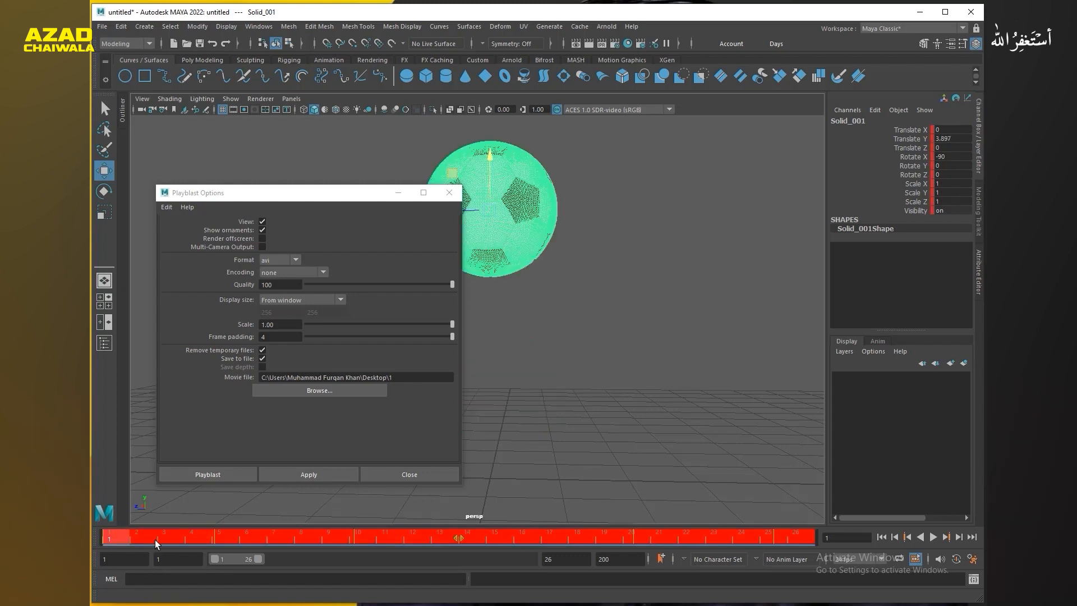
pyautogui.click(210, 540)
pyautogui.moveTo(125, 538); pyautogui.dragTo(753, 543)
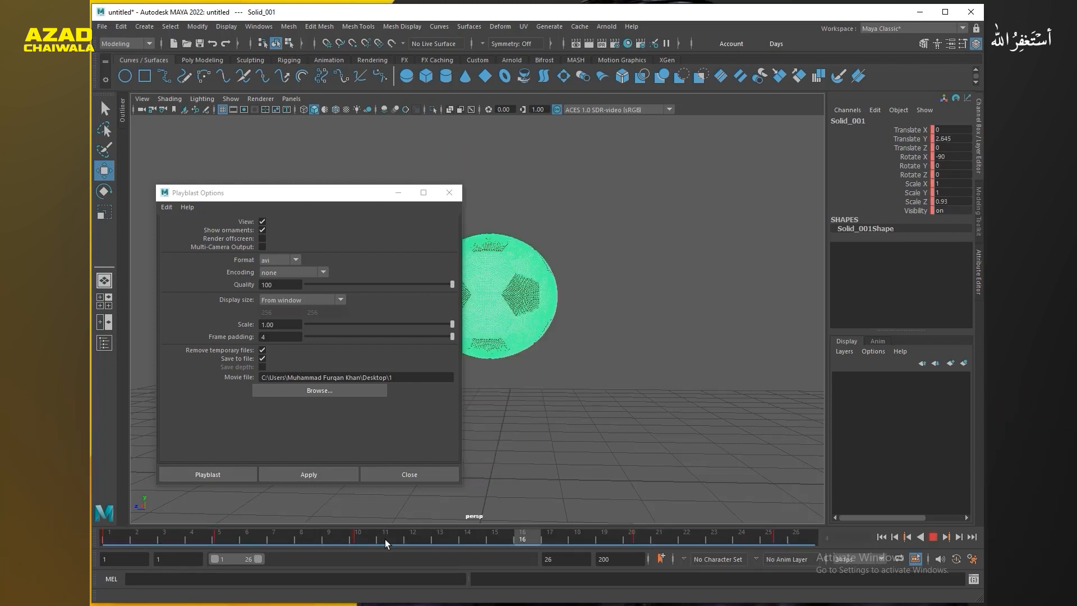
pyautogui.click(808, 547)
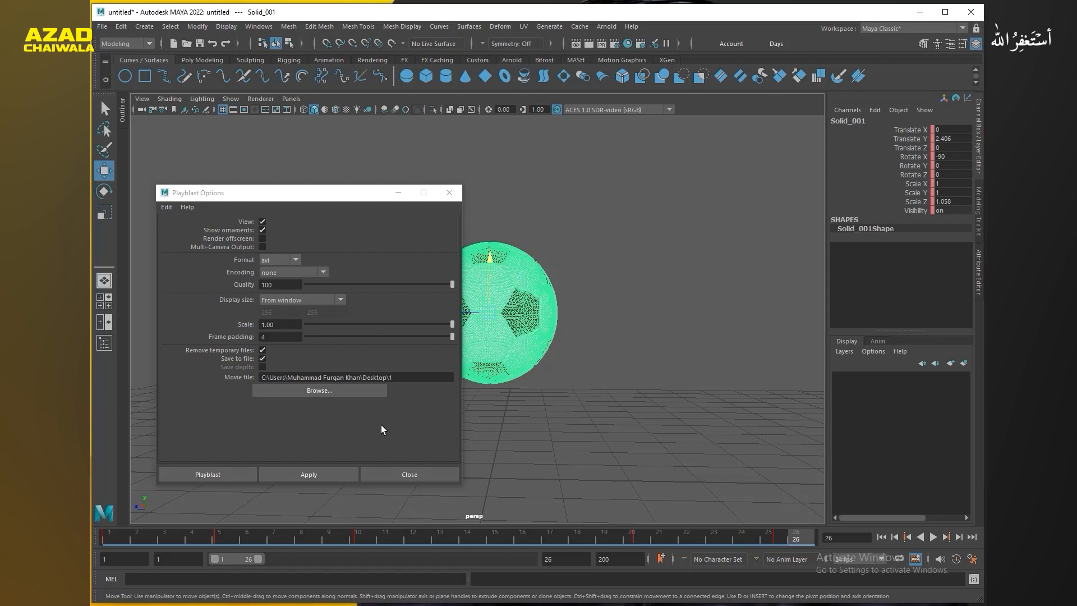
# - Create the playblast with the current options and play back the resulting video
pyautogui.click(328, 478)
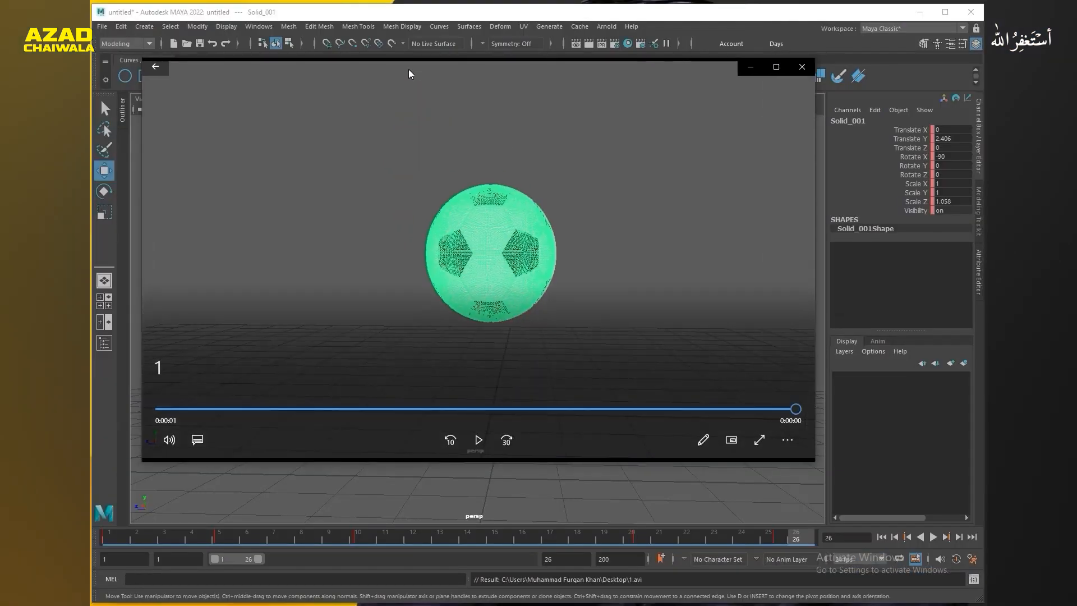
pyautogui.click(478, 441)
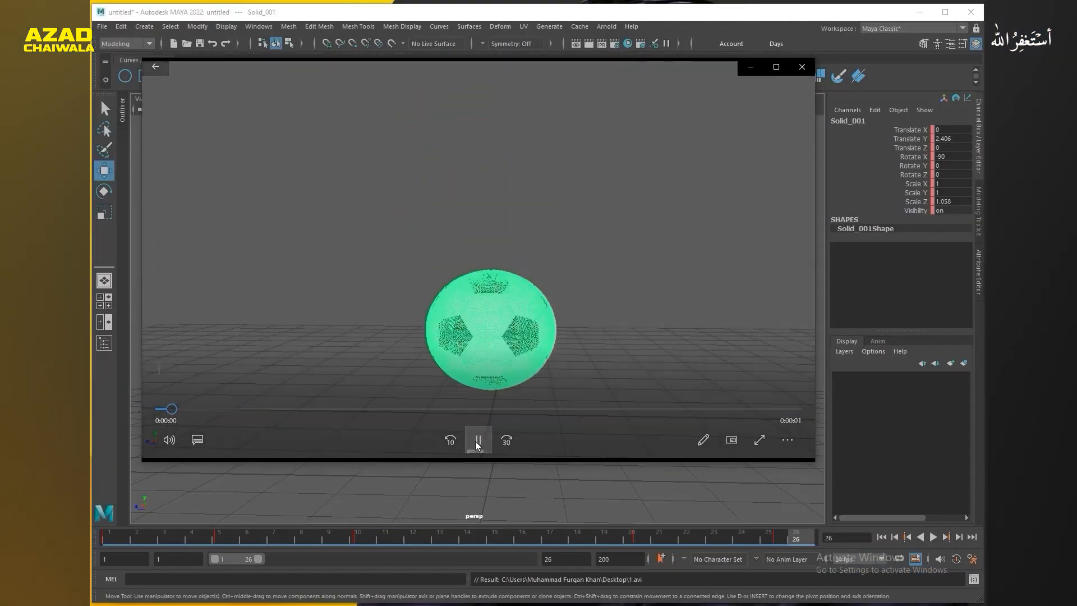
pyautogui.click(476, 441)
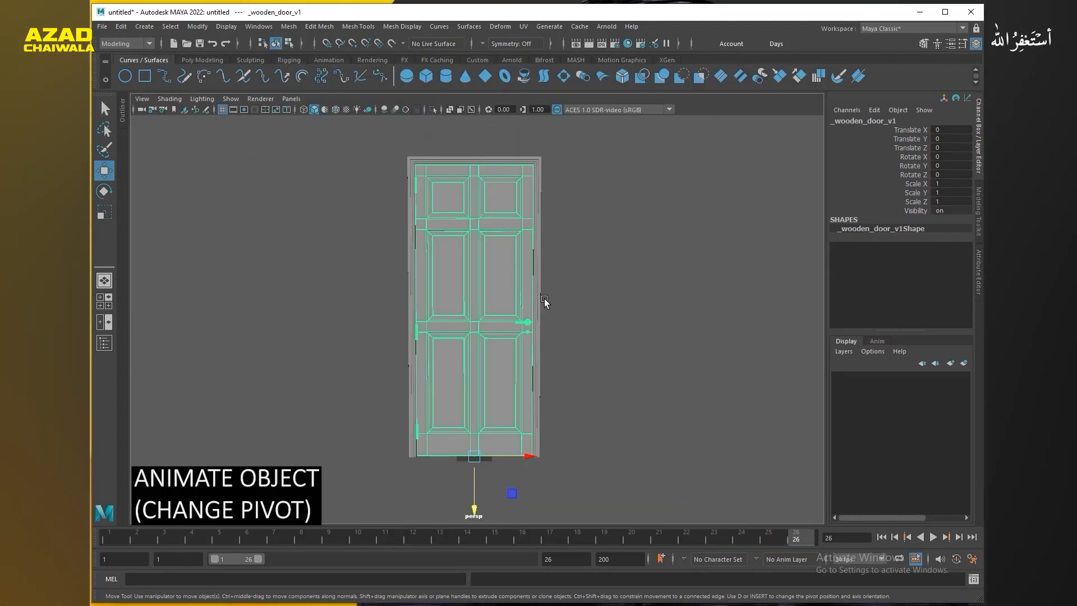
# - Move the wooden door's pivot from its center to the vertical hinge edge, and return to the Rotate tool
pyautogui.moveTo(545, 303)
pyautogui.keyDown('alt'); pyautogui.mouseDown(button='middle')
pyautogui.moveTo(585, 327)
pyautogui.moveTo(549, 302)
pyautogui.moveTo(561, 308)
pyautogui.mouseUp(button='middle'); pyautogui.keyUp('alt')
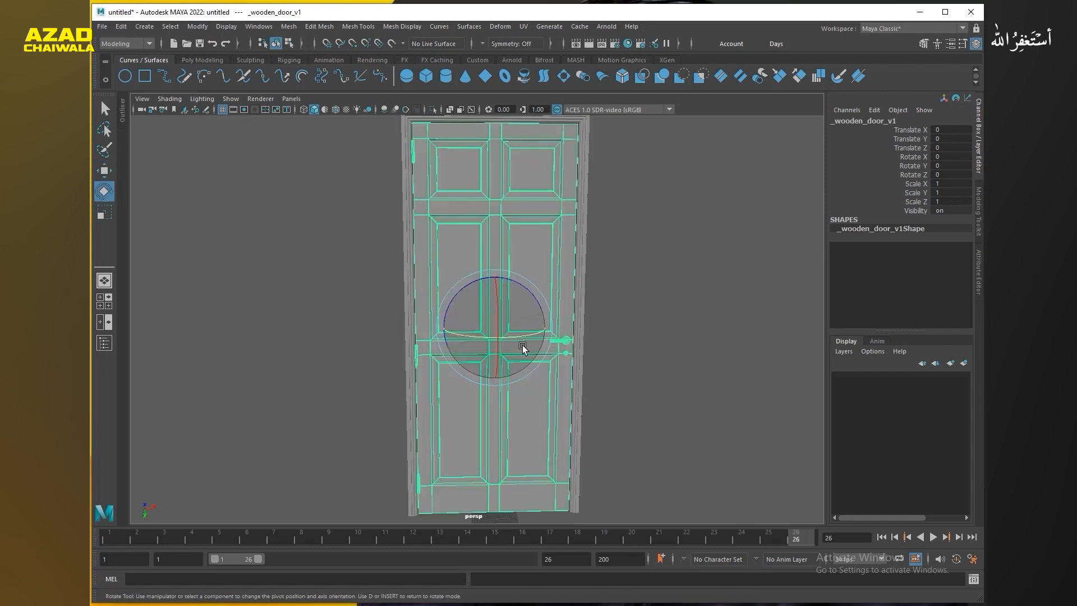
pyautogui.press('d')
pyautogui.moveTo(544, 326); pyautogui.dragTo(462, 324)
pyautogui.scroll(2, 563, 319)
pyautogui.scroll(5, 676, 305)
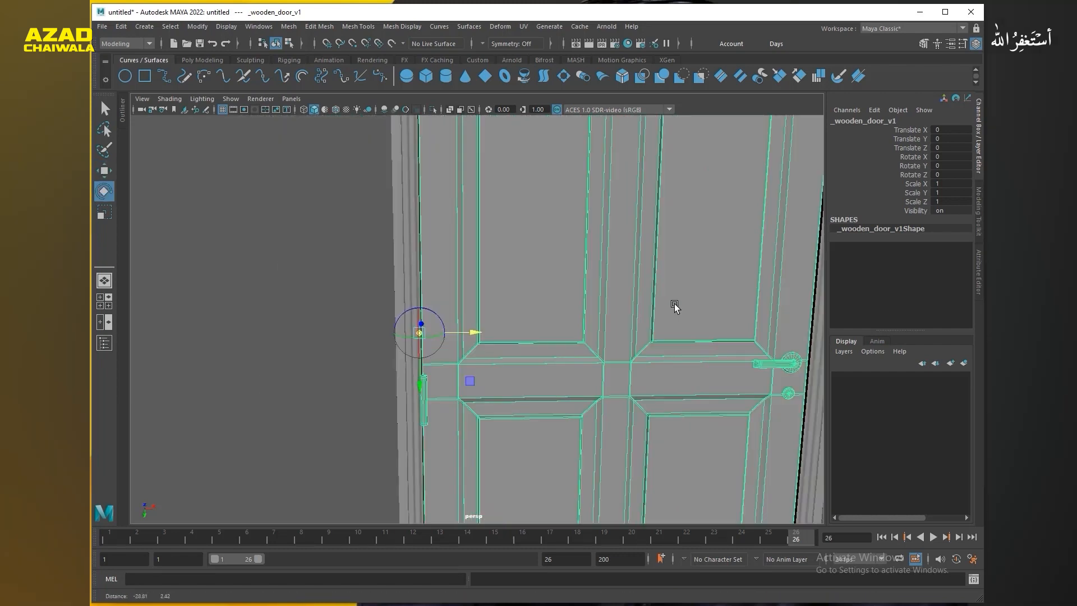
pyautogui.moveTo(460, 362); pyautogui.dragTo(469, 362)
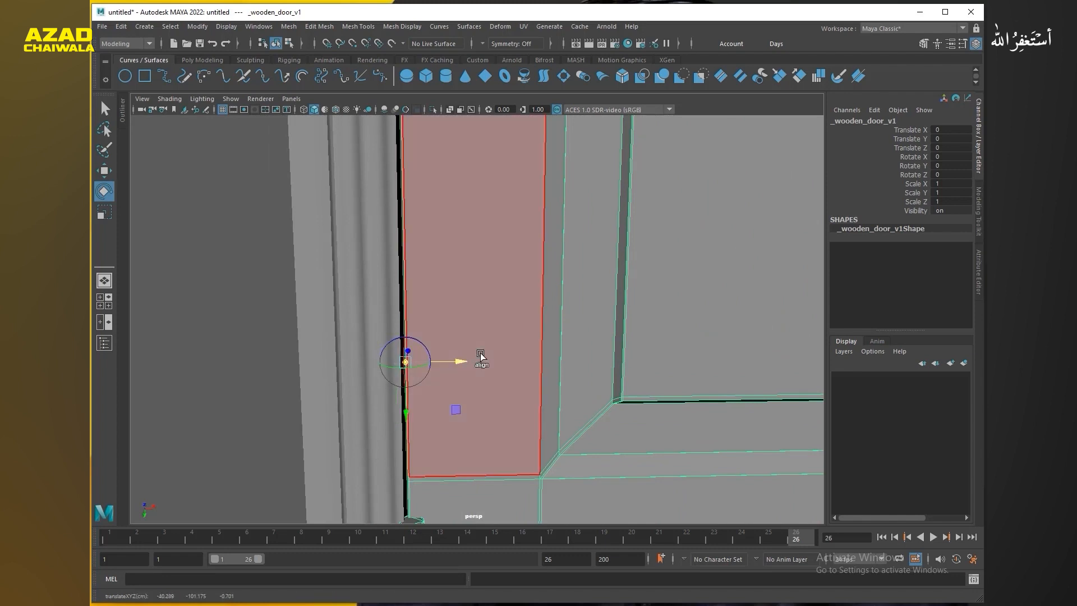
pyautogui.press('r')
pyautogui.scroll(-1, 482, 364)
pyautogui.scroll(-5, 484, 365)
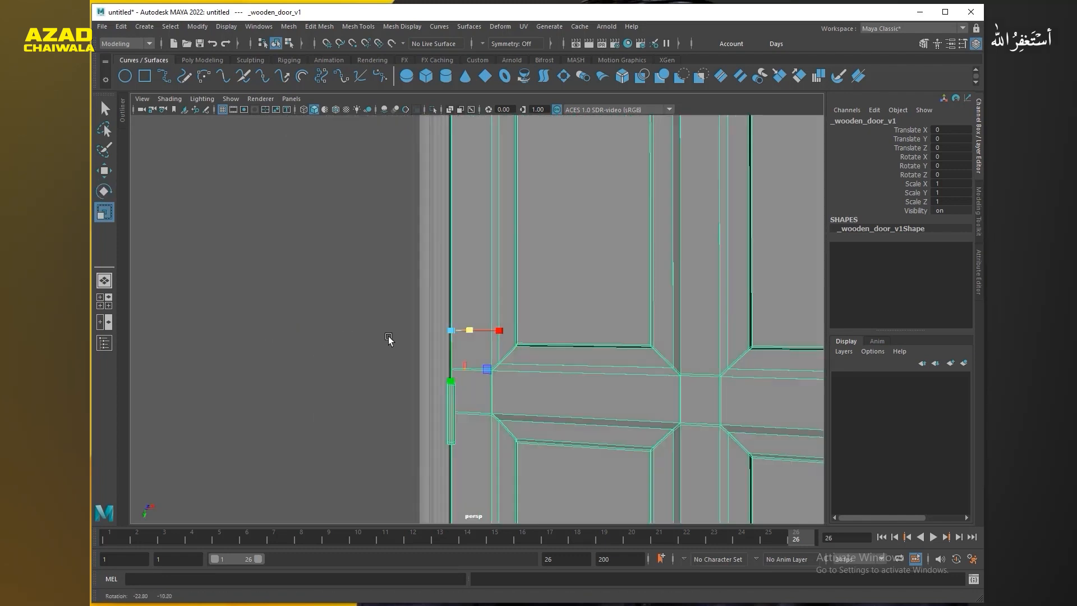
pyautogui.press('e')
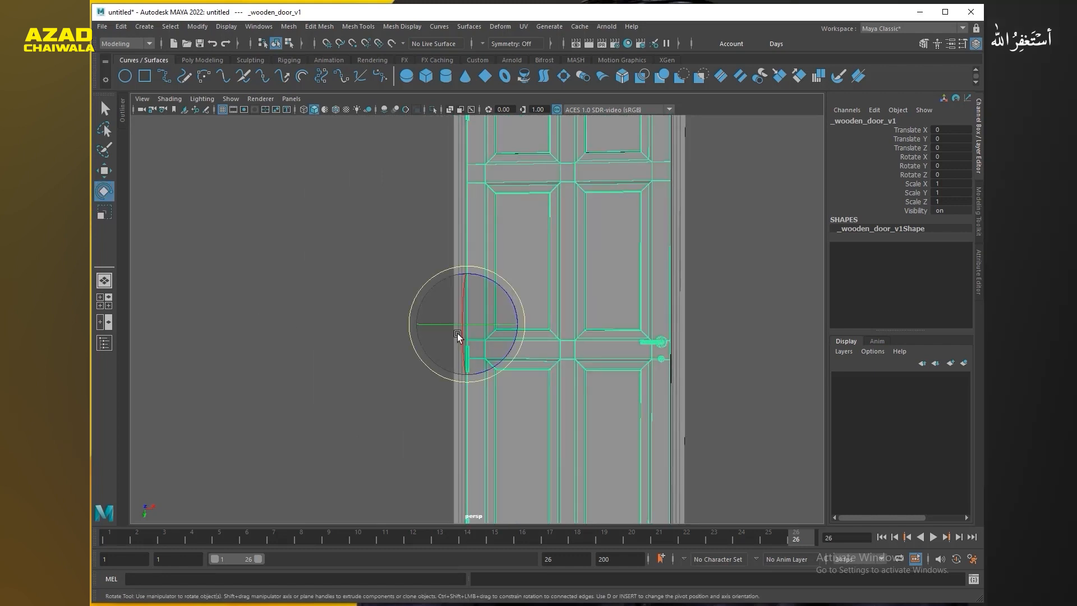
# - Test the new pivot by rotating the door open about 52 degrees around Y
pyautogui.keyDown('alt'); pyautogui.moveTo(459, 334); pyautogui.dragTo(334, 339); pyautogui.keyUp('alt')
pyautogui.scroll(-4, 393, 338)
pyautogui.moveTo(415, 337)
pyautogui.keyDown('alt'); pyautogui.mouseDown()
pyautogui.moveTo(466, 344)
pyautogui.moveTo(407, 349)
pyautogui.mouseUp(); pyautogui.keyUp('alt')
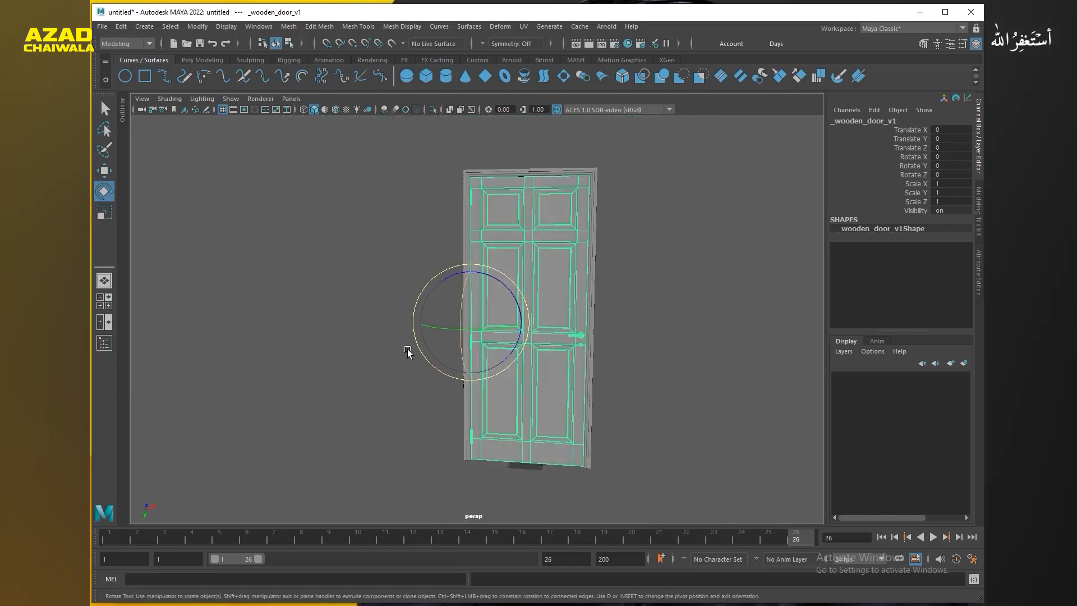
pyautogui.scroll(2, 449, 340)
pyautogui.moveTo(487, 331)
pyautogui.mouseDown()
pyautogui.moveTo(441, 332)
pyautogui.moveTo(534, 315)
pyautogui.moveTo(390, 332)
pyautogui.moveTo(506, 320)
pyautogui.moveTo(396, 336)
pyautogui.moveTo(522, 329)
pyautogui.moveTo(432, 352)
pyautogui.moveTo(510, 334)
pyautogui.moveTo(464, 337)
pyautogui.moveTo(448, 361)
pyautogui.moveTo(471, 342)
pyautogui.mouseUp()
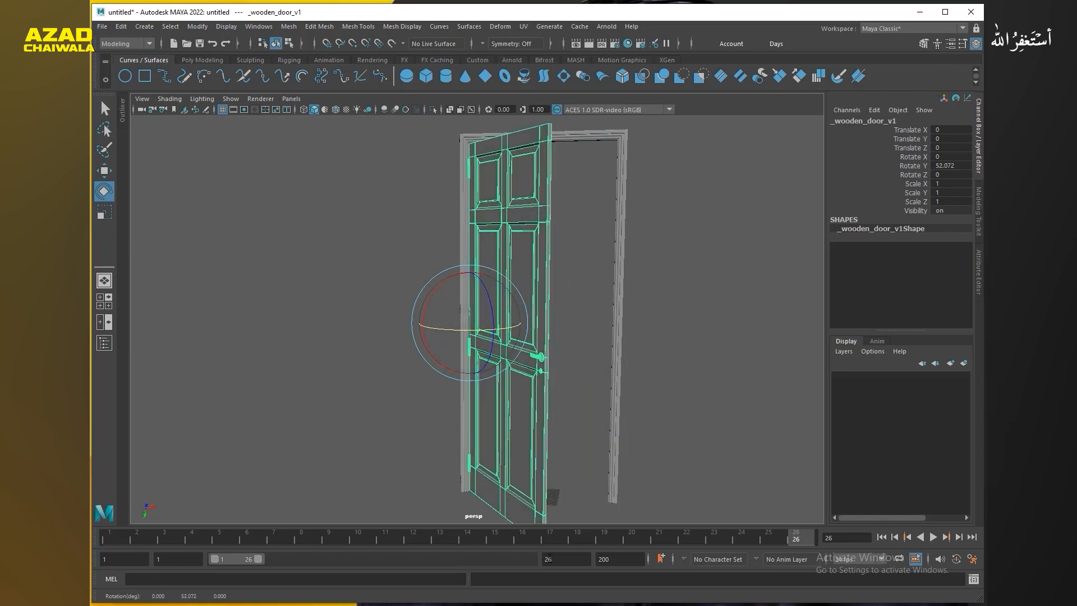
# - Set the playback end frame to 25
pyautogui.doubleClick(548, 559)
pyautogui.write('2')
pyautogui.press('Return')
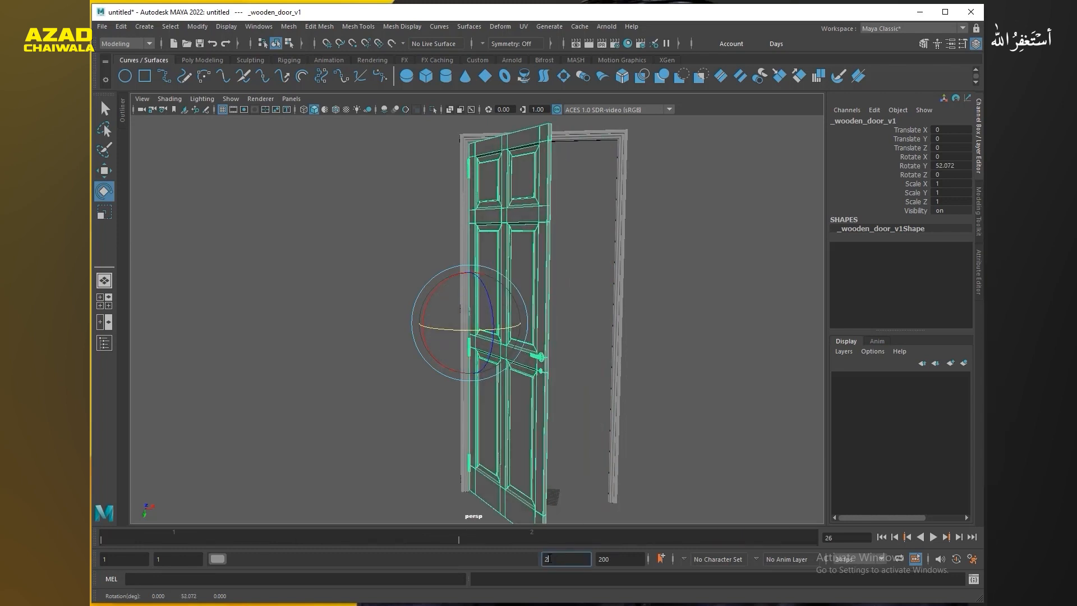
pyautogui.write('5')
pyautogui.press('Return')
# - At frame 1, set the door's Rotate Y to 0 and key the closed pose
pyautogui.click(110, 537)
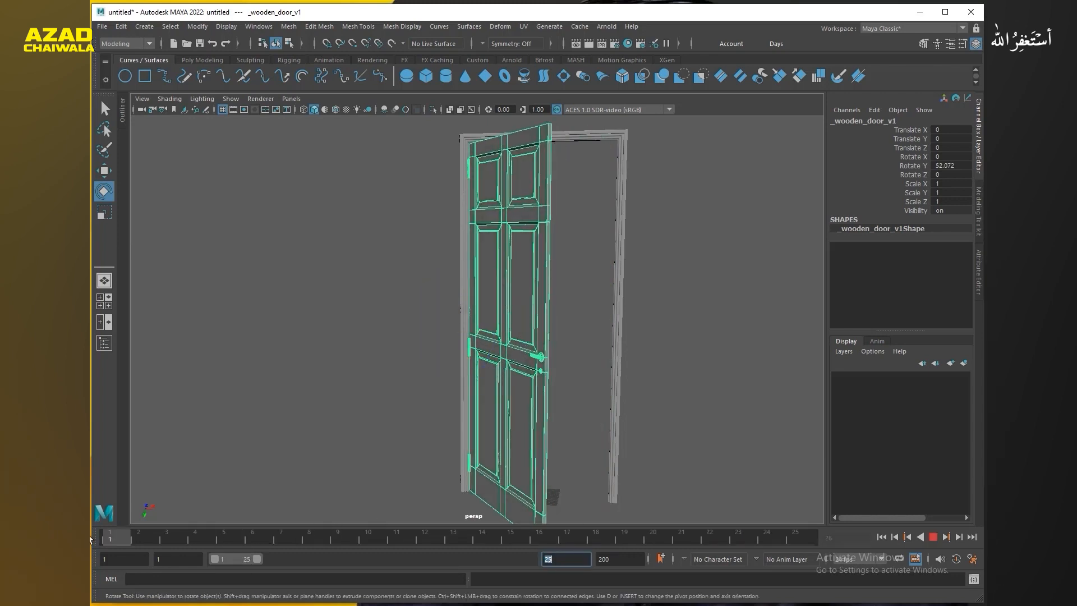
pyautogui.doubleClick(954, 166)
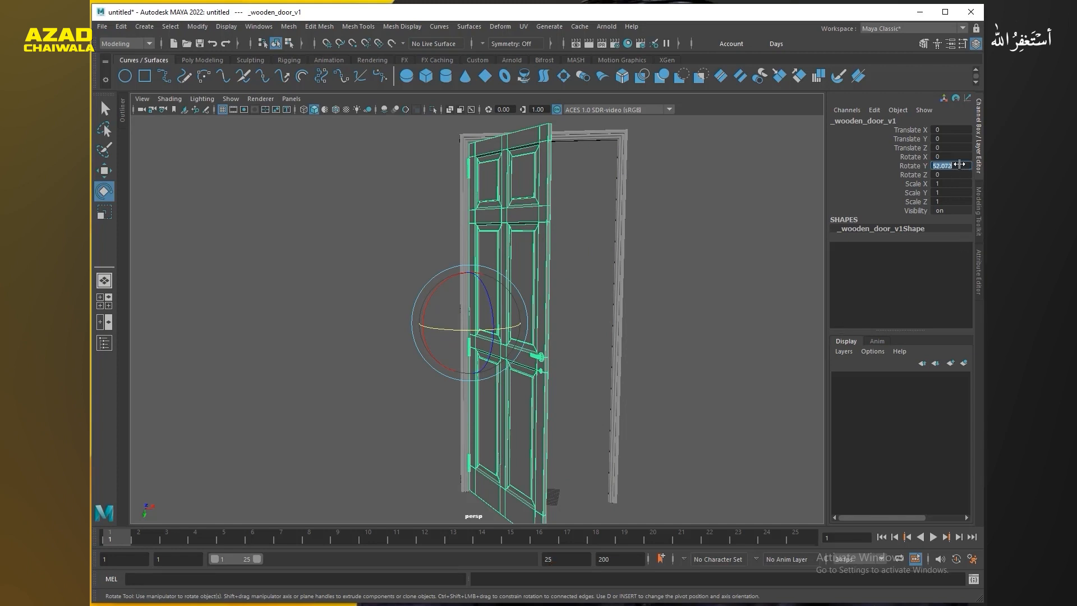
pyautogui.write('0')
pyautogui.press('Return')
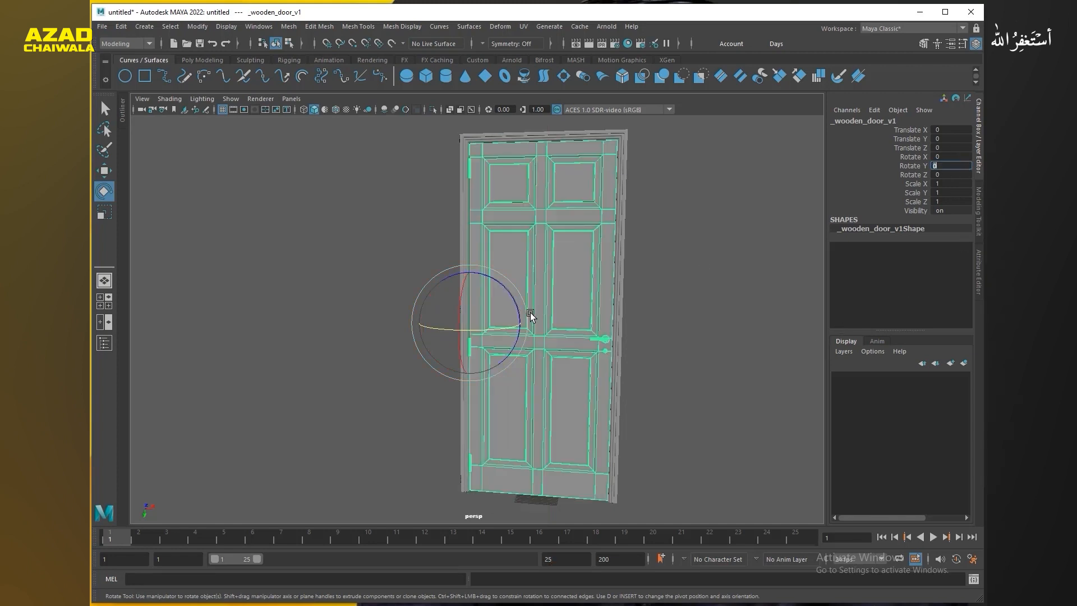
pyautogui.keyDown('alt'); pyautogui.moveTo(518, 369); pyautogui.dragTo(439, 368); pyautogui.keyUp('alt')
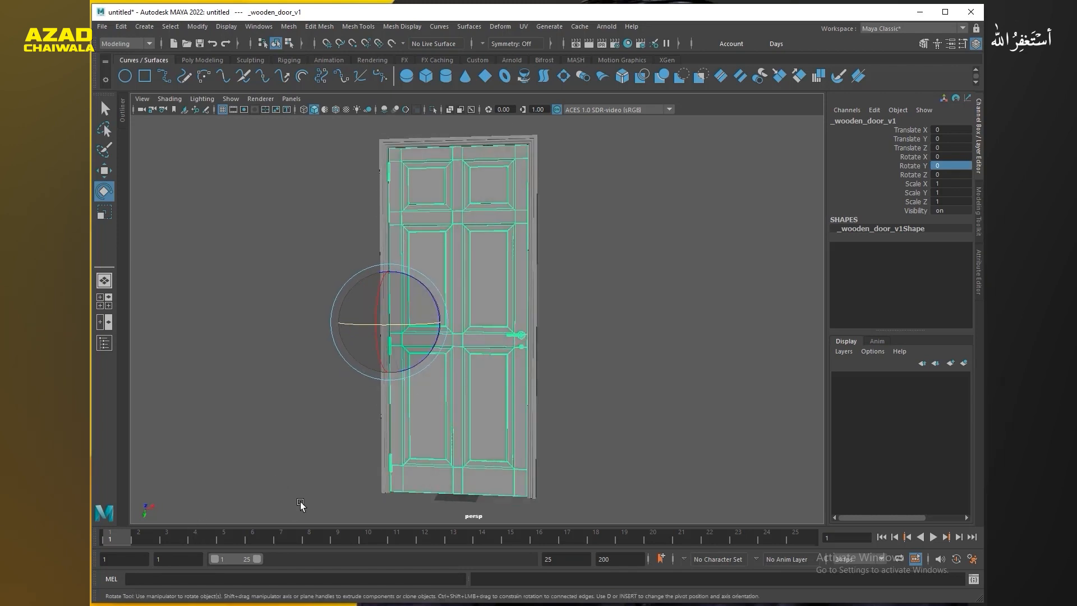
pyautogui.keyDown('alt'); pyautogui.moveTo(301, 501); pyautogui.dragTo(314, 486); pyautogui.keyUp('alt')
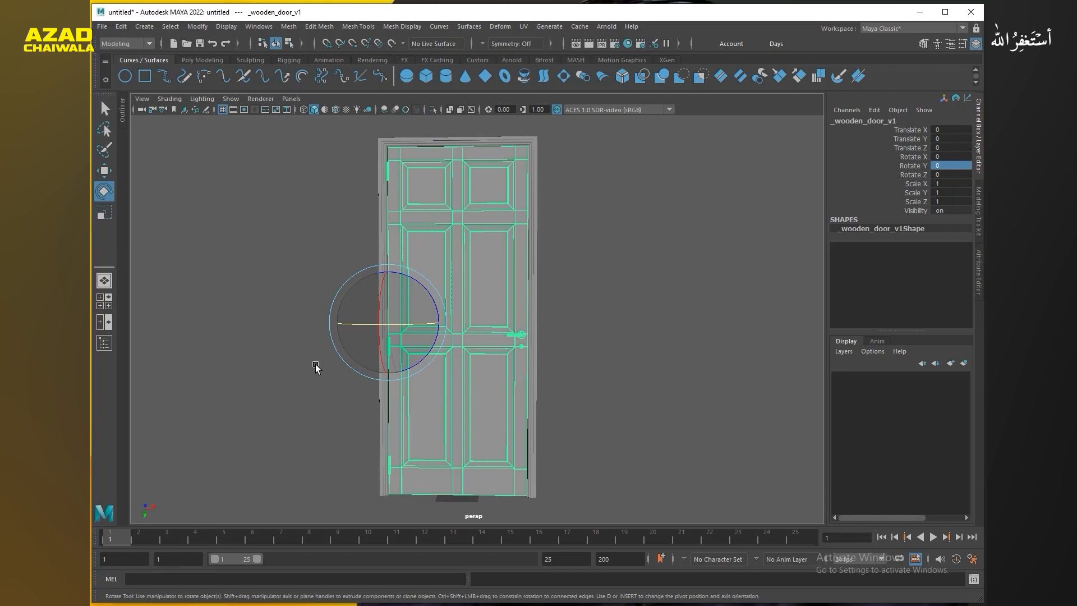
pyautogui.click(413, 324)
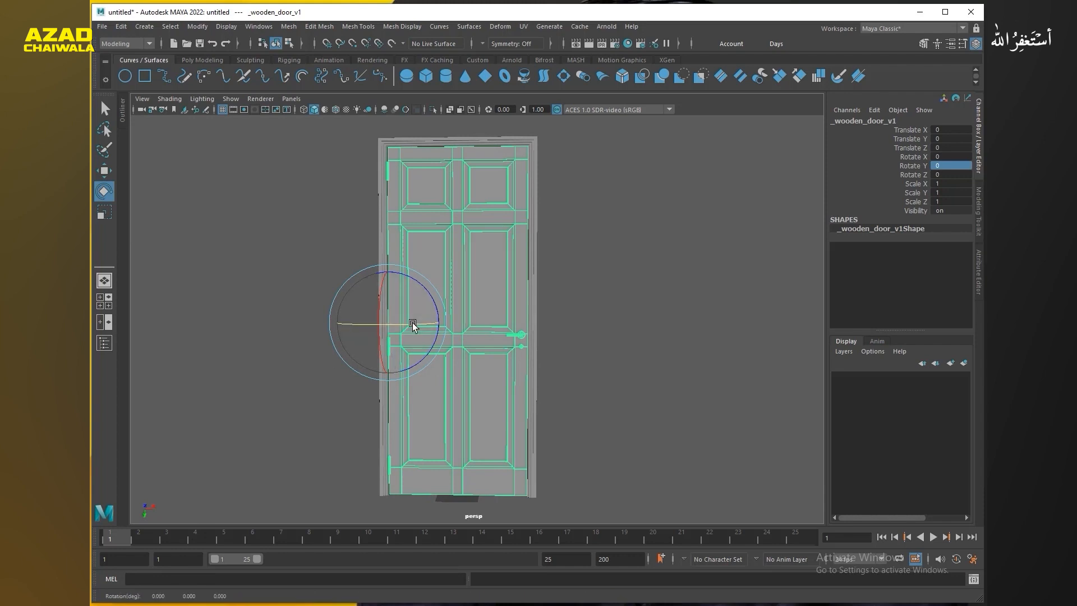
pyautogui.press('s')
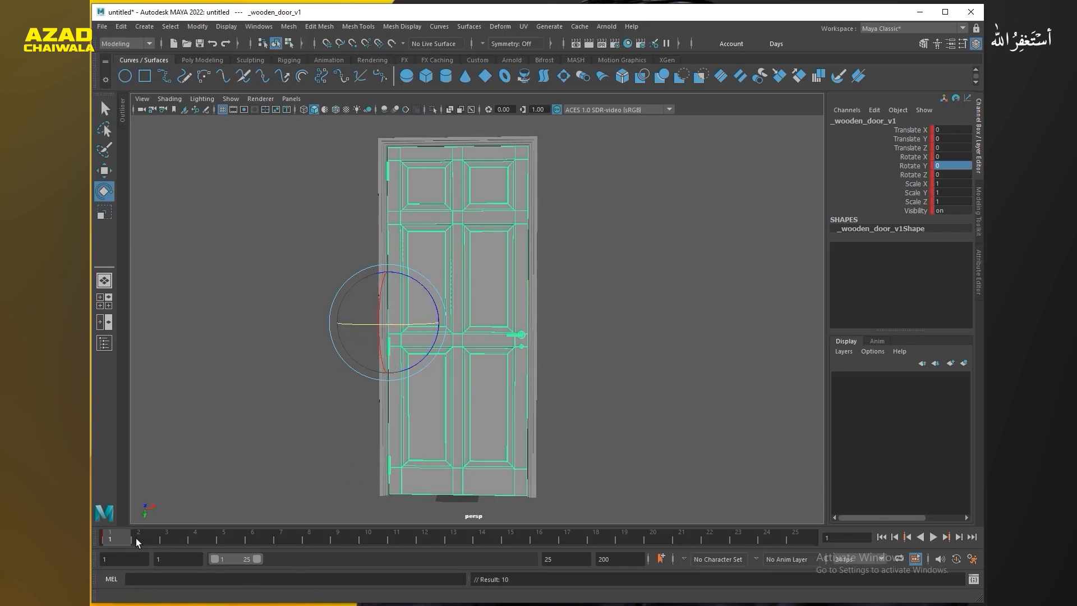
# - Go to frame 10, try a Rotate X of 45 on the door and reset it to 0
pyautogui.moveTo(140, 540); pyautogui.dragTo(368, 538)
pyautogui.doubleClick(954, 167)
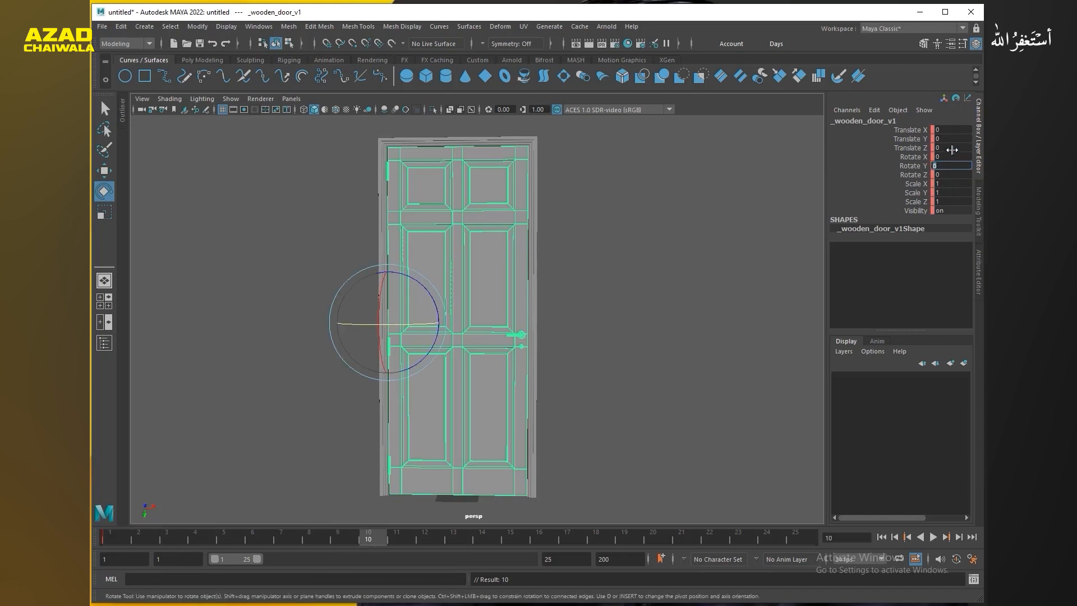
pyautogui.doubleClick(952, 157)
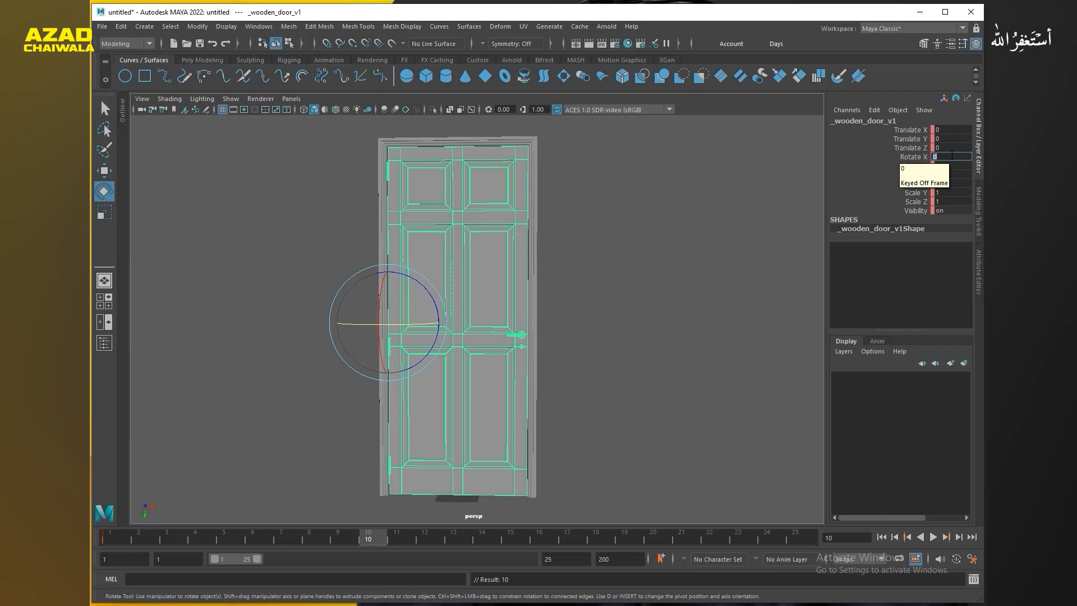
pyautogui.write('45')
pyautogui.press('Return')
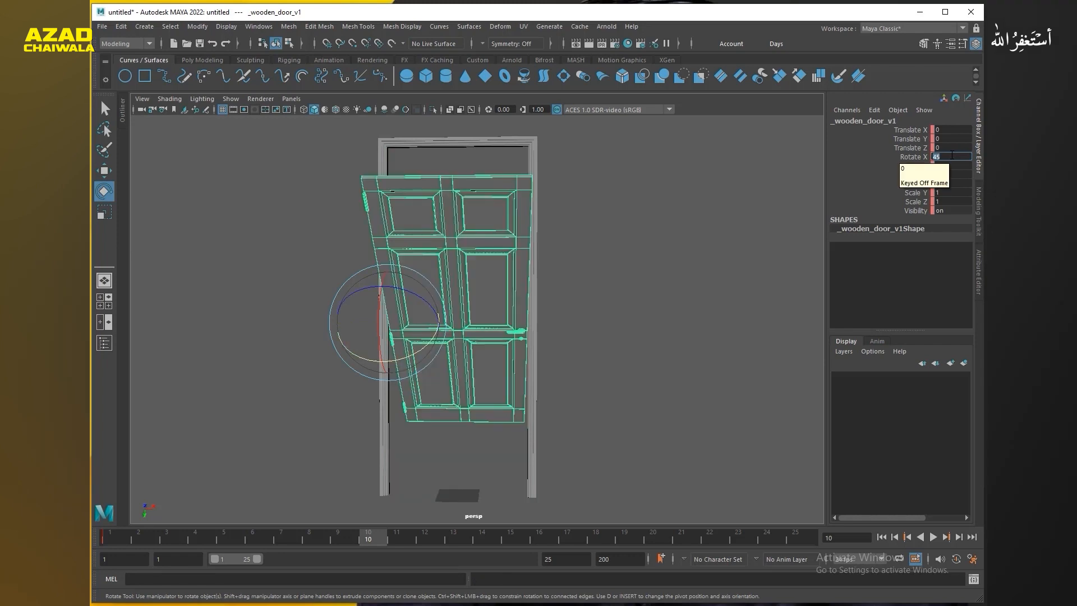
pyautogui.write('0')
pyautogui.press('Return')
# - Set the door's Rotate Y to 45 at frame 10 and check how far it opens
pyautogui.doubleClick(947, 166)
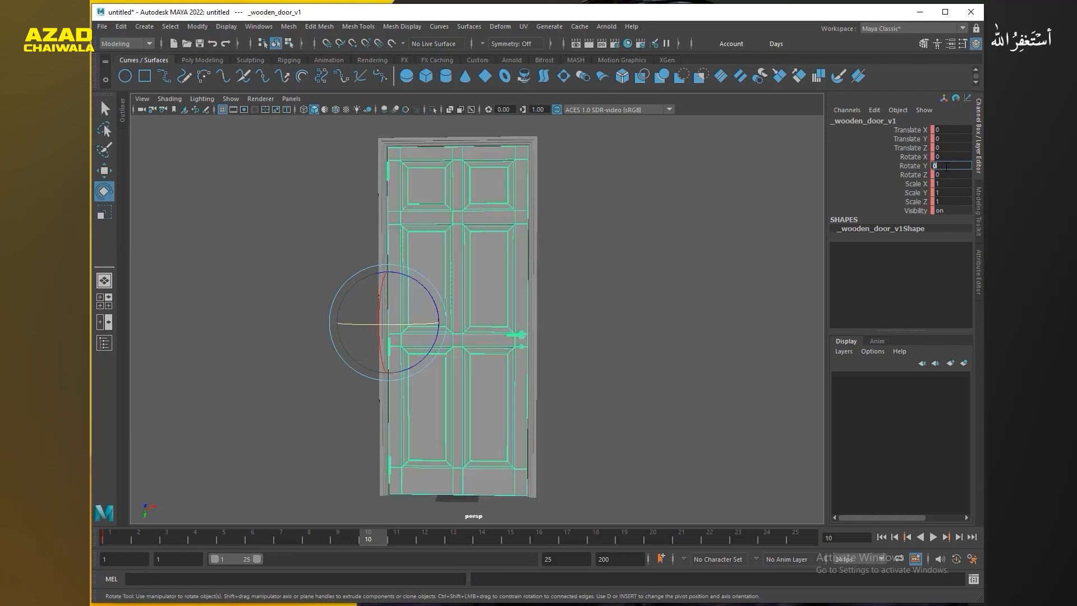
pyautogui.write('45')
pyautogui.press('Return')
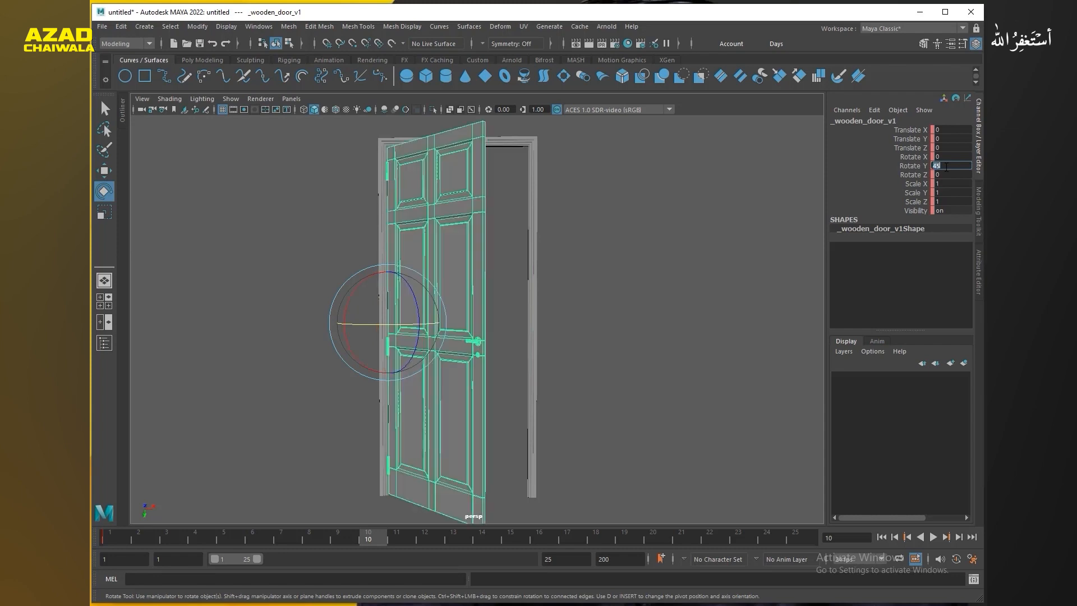
pyautogui.keyDown('alt'); pyautogui.moveTo(645, 281); pyautogui.dragTo(690, 292); pyautogui.keyUp('alt')
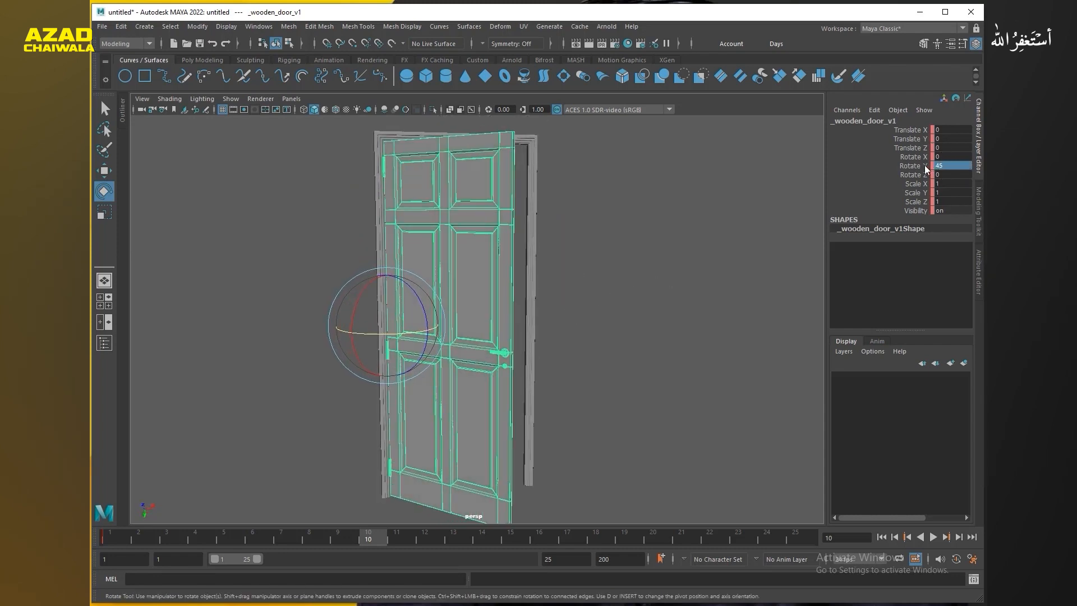
# - At frame 10, set the door's Rotate Y to 95 and key the open pose
pyautogui.click(925, 165)
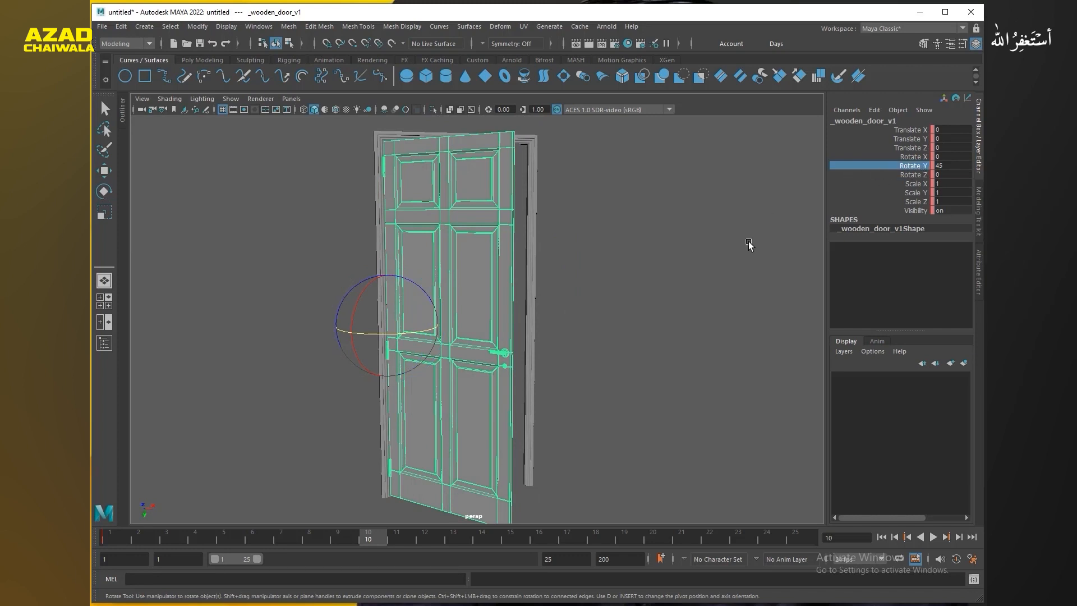
pyautogui.moveTo(748, 241); pyautogui.dragTo(592, 292, button='middle')
pyautogui.scroll(-3, 591, 291)
pyautogui.click(949, 166)
pyautogui.write('95')
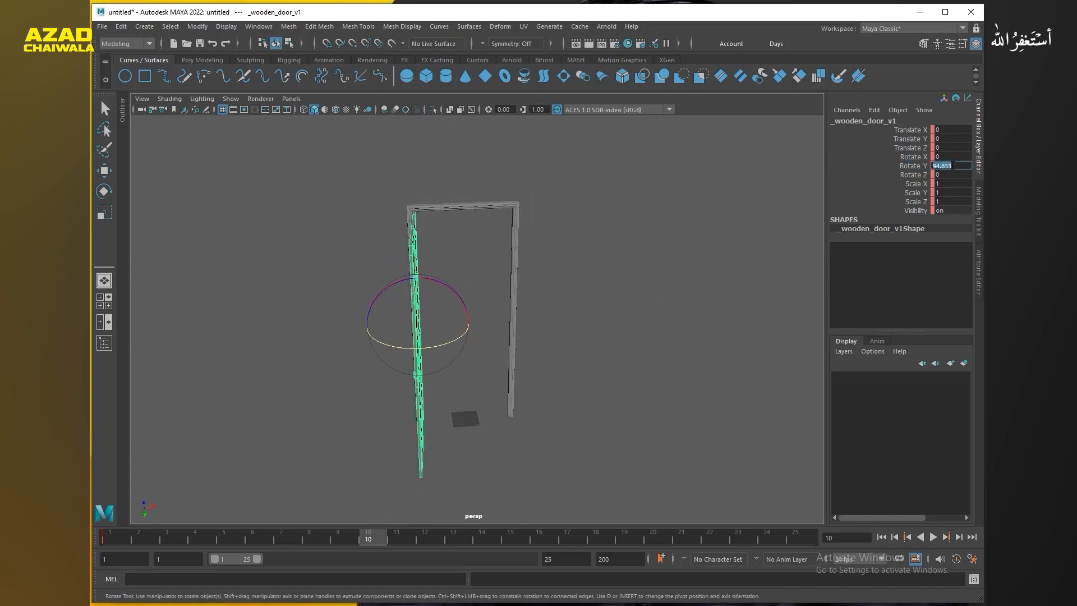
pyautogui.press('Return')
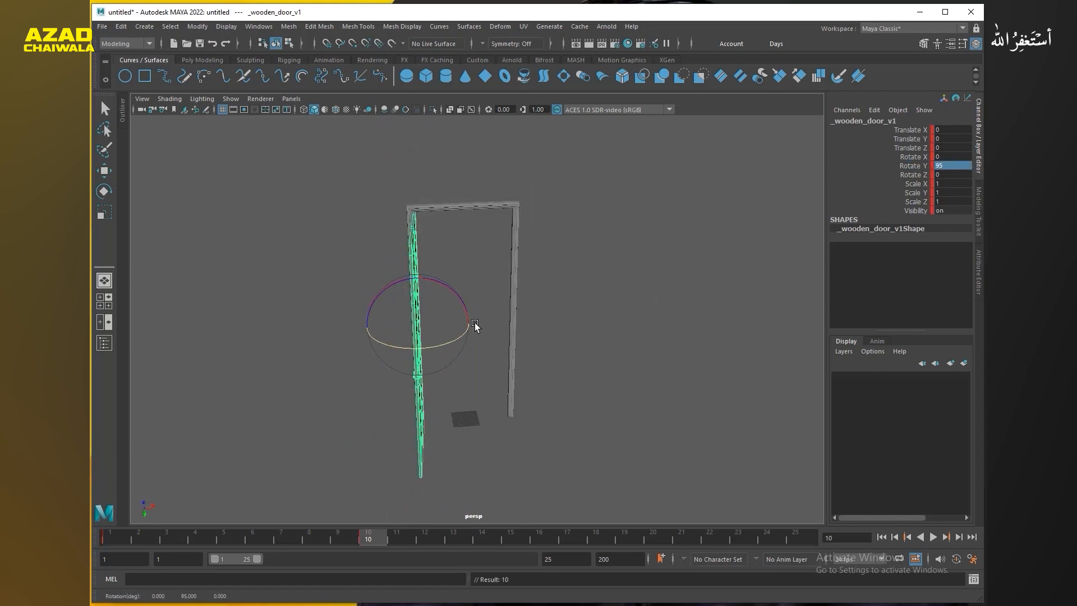
# - Play back the door's opening swing and key the same open pose at frame 15 to hold it
pyautogui.keyDown('alt'); pyautogui.moveTo(486, 344); pyautogui.dragTo(345, 535); pyautogui.keyUp('alt')
pyautogui.hotkey('alt', 'v')
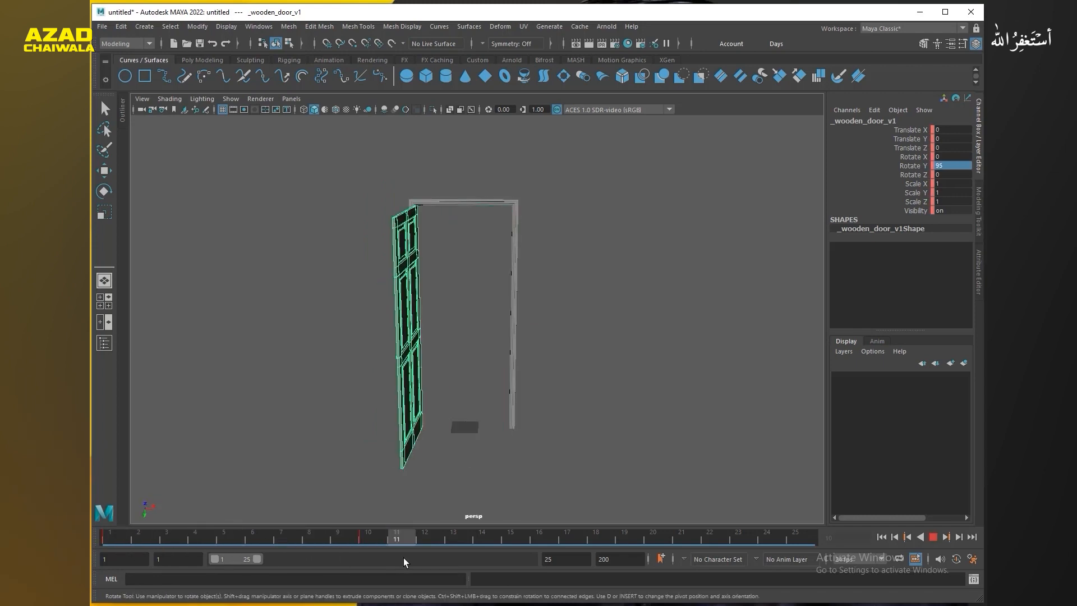
pyautogui.click(510, 541)
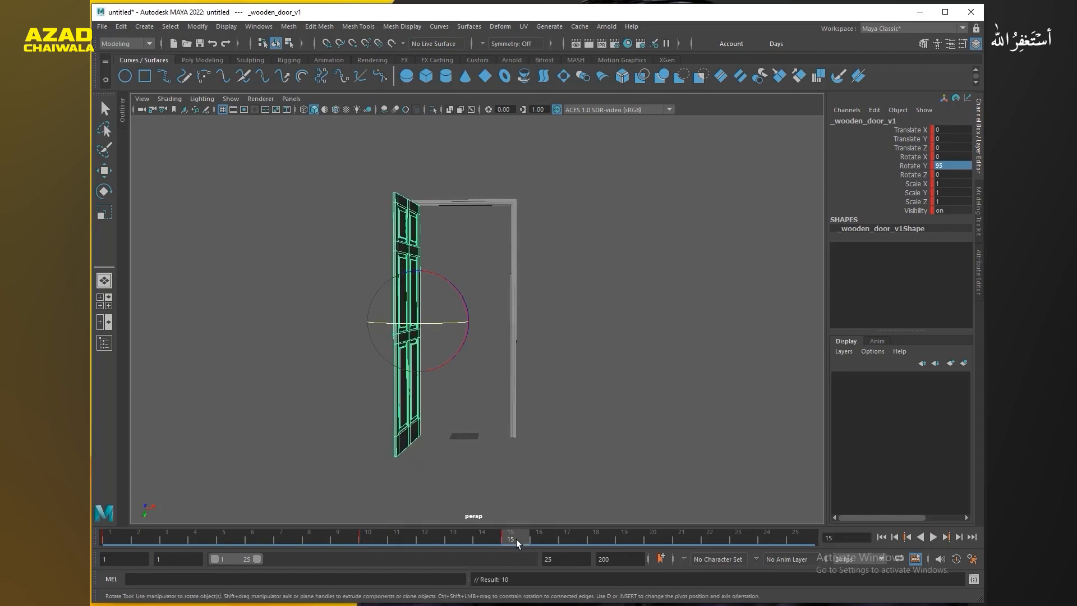
# - At frame 25, set the door's Rotate Y to 0, nudge it to about -0.673 and key the closed pose
pyautogui.moveTo(516, 540); pyautogui.dragTo(695, 543)
pyautogui.moveTo(786, 538); pyautogui.dragTo(797, 537)
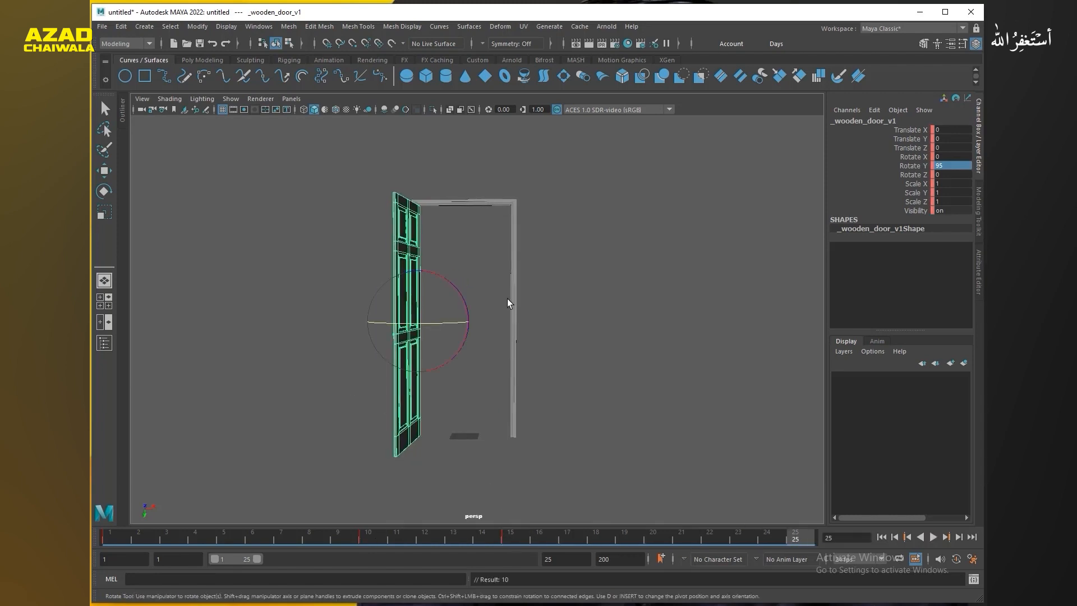
pyautogui.click(955, 165)
pyautogui.write('0')
pyautogui.press('Return')
pyautogui.moveTo(392, 324); pyautogui.dragTo(394, 329)
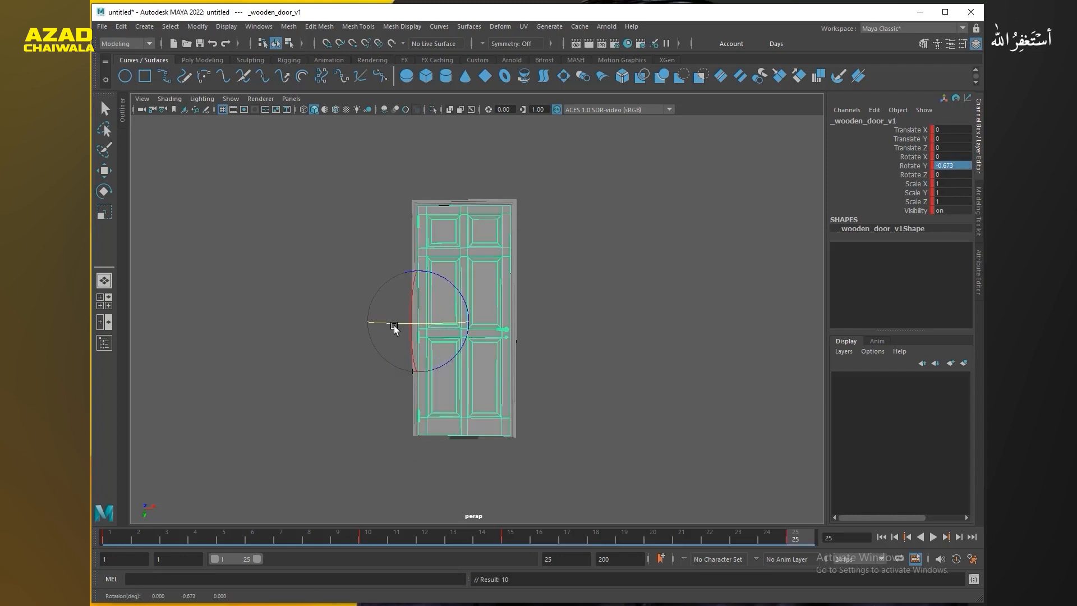
# - Play the door's opening and closing animation from frame 1, then stop the playback
pyautogui.hotkey('alt', 'v')
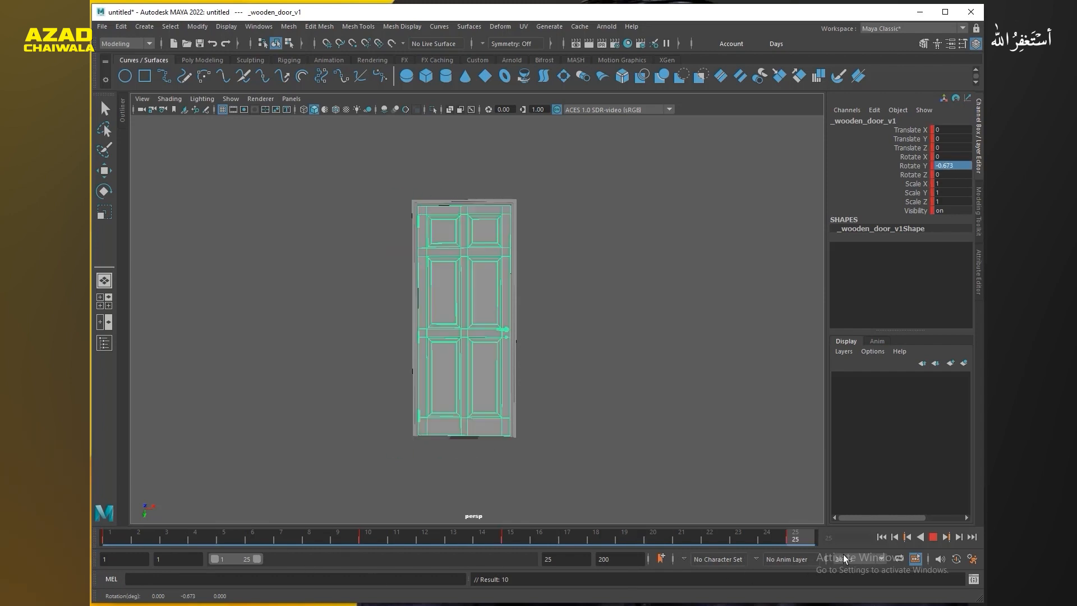
pyautogui.rightClick(568, 536)
pyautogui.moveTo(650, 440)
pyautogui.click(729, 429)
pyautogui.click(881, 537)
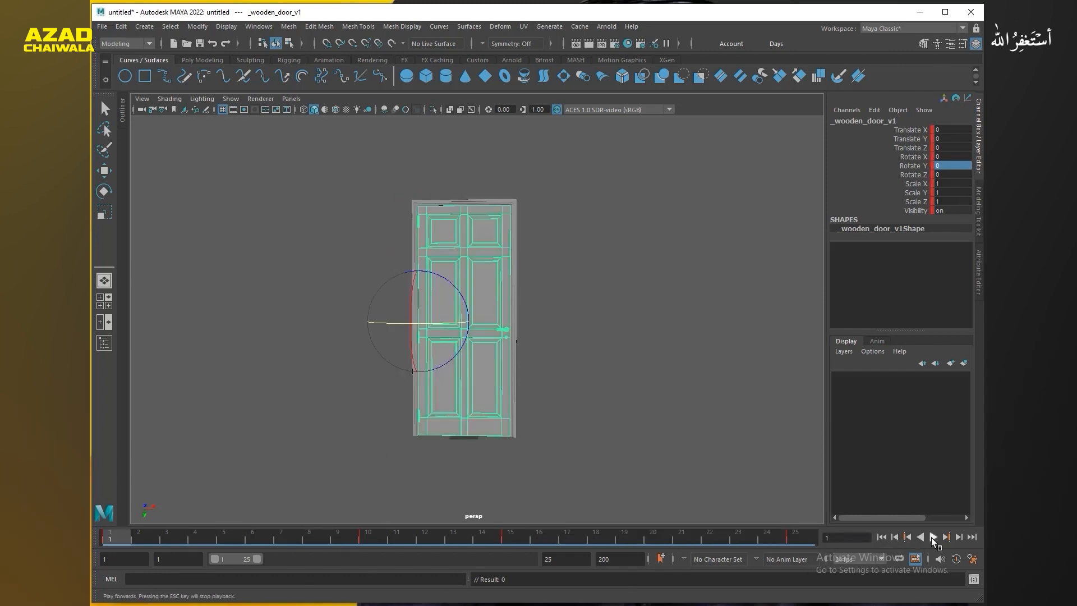
pyautogui.click(932, 538)
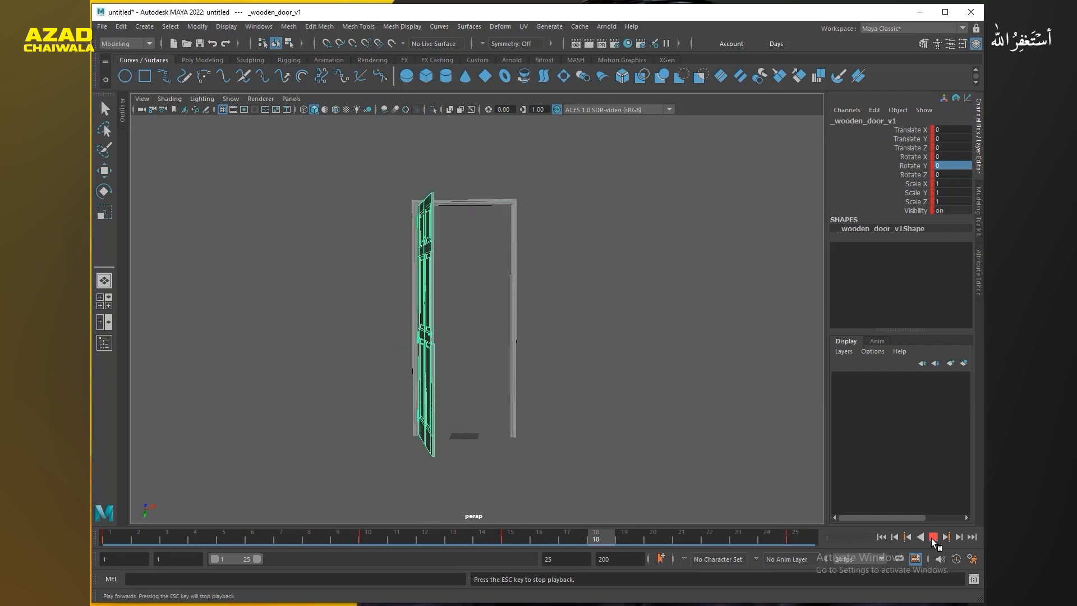
pyautogui.click(933, 537)
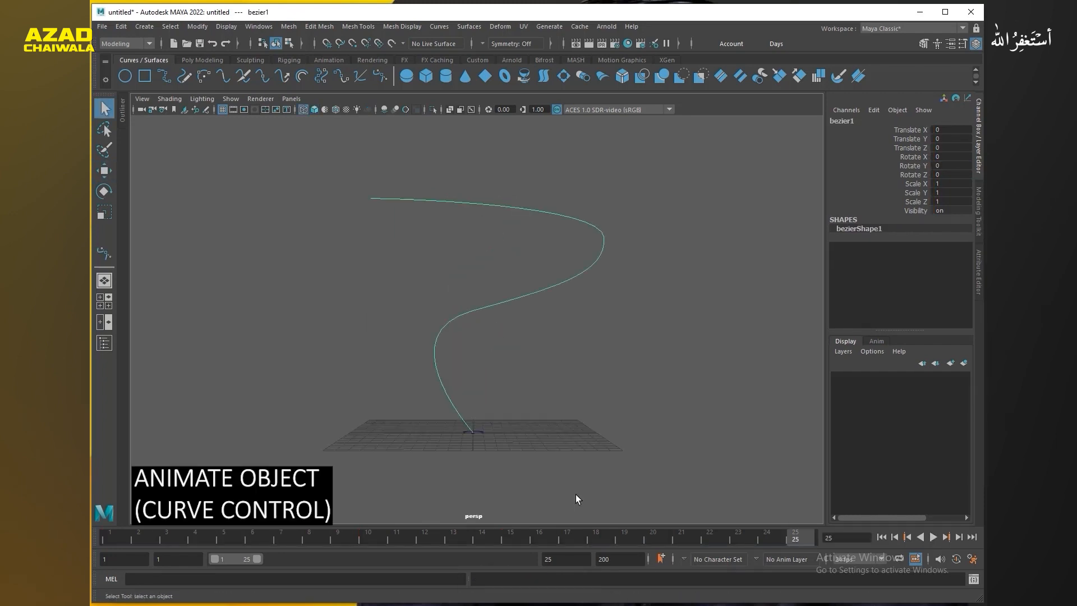
# - With the base circle and the bezier curve both selected, open the surface Extrude options and reset them to defaults
pyautogui.keyDown('alt'); pyautogui.moveTo(576, 493); pyautogui.dragTo(535, 482); pyautogui.keyUp('alt')
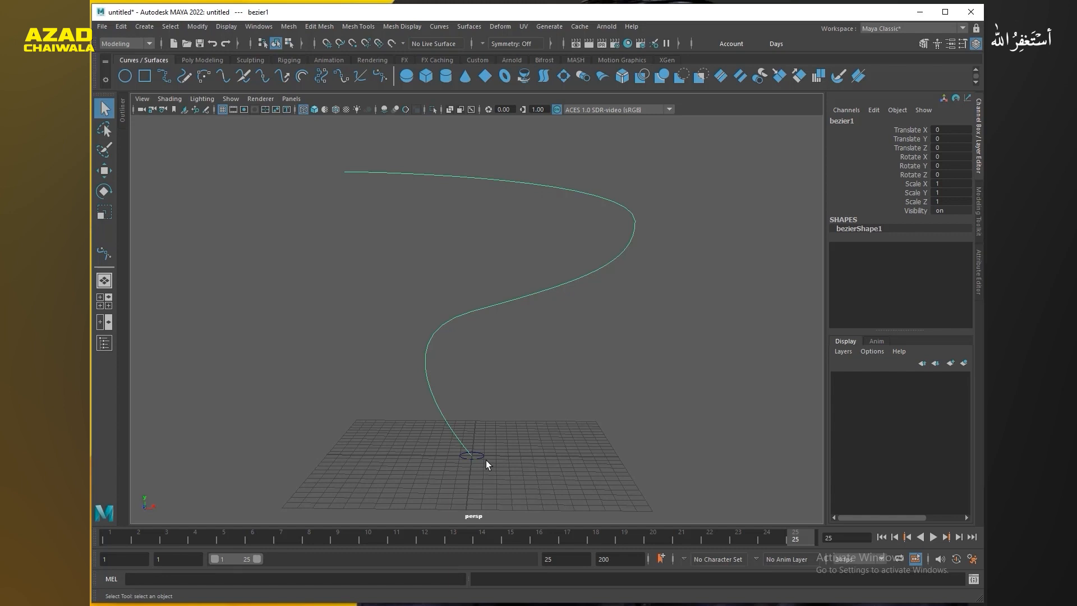
pyautogui.keyDown('alt'); pyautogui.moveTo(377, 443); pyautogui.dragTo(445, 450, button='right'); pyautogui.keyUp('alt')
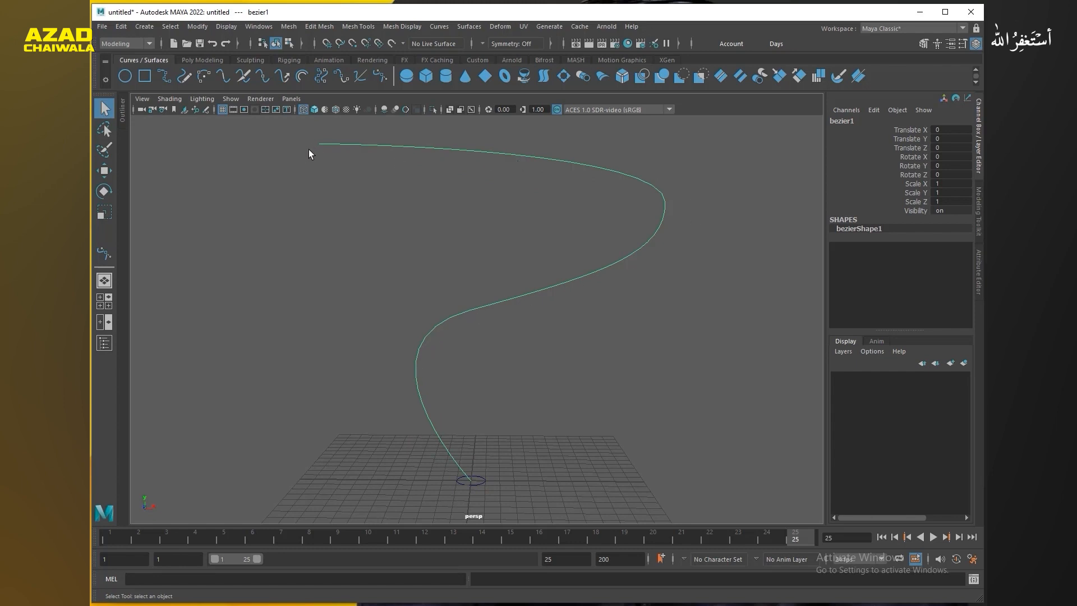
pyautogui.keyDown('alt'); pyautogui.moveTo(382, 259); pyautogui.dragTo(404, 303); pyautogui.keyUp('alt')
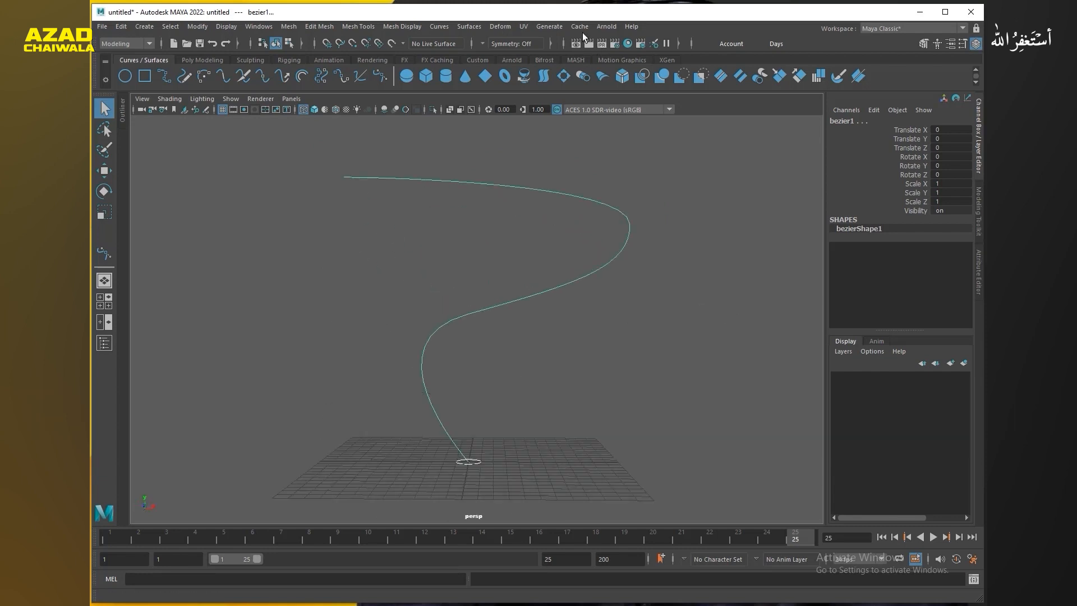
pyautogui.click(466, 28)
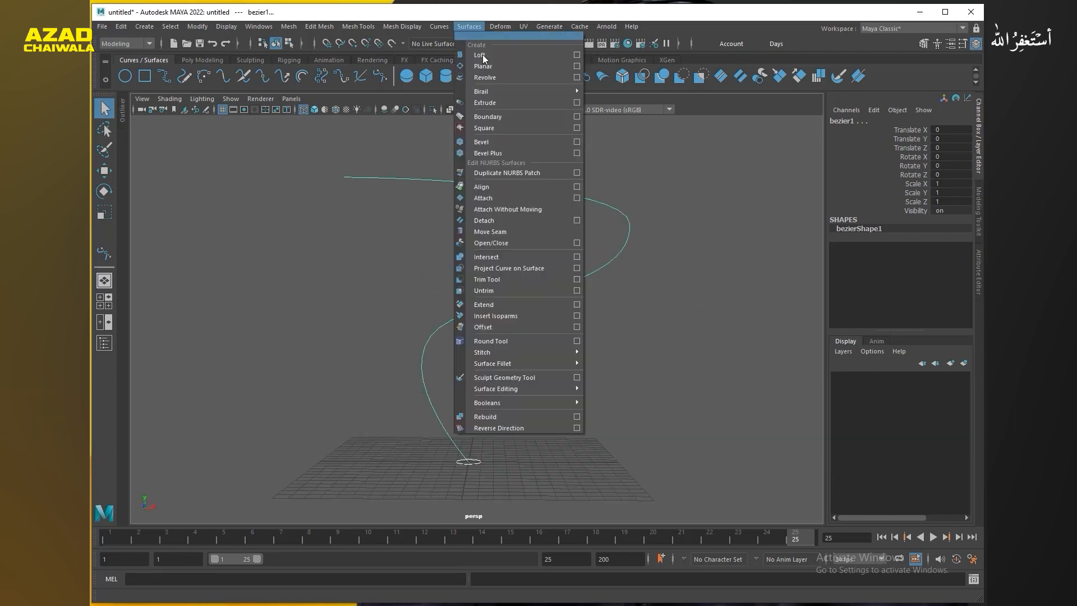
pyautogui.click(575, 103)
pyautogui.click(563, 145)
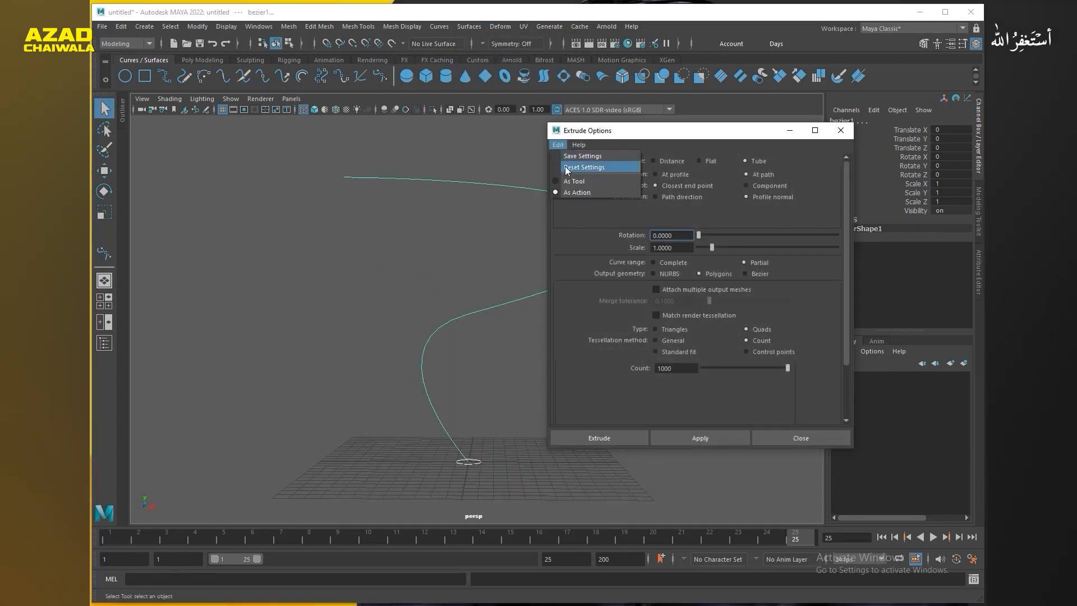
pyautogui.click(565, 171)
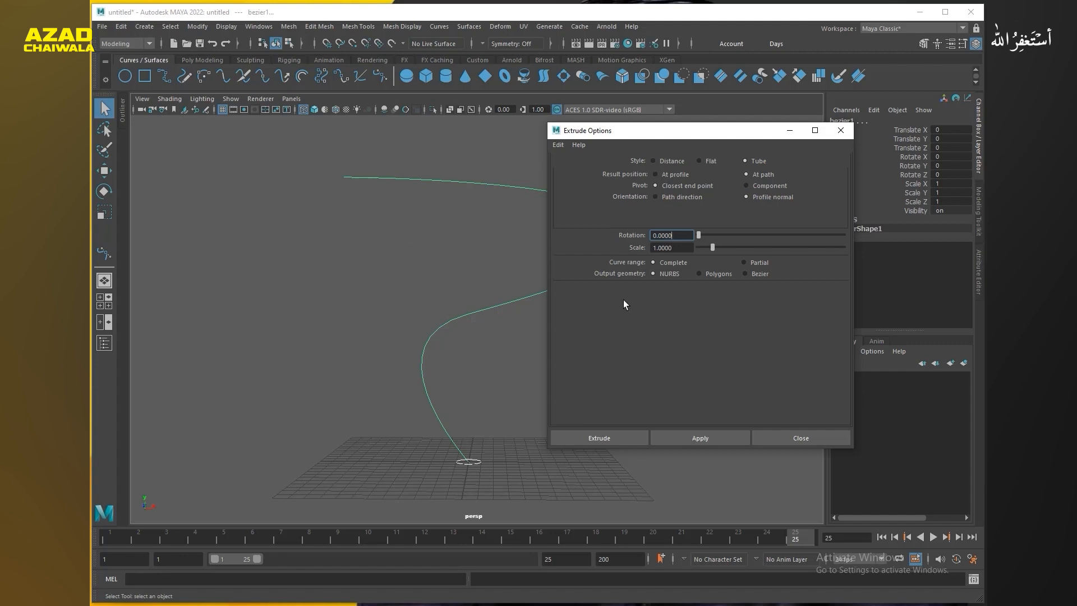
# - Extrude the circle along the bezier curve with Partial curve range, Polygons output, Quads type and a tessellation Count of 200
pyautogui.click(710, 275)
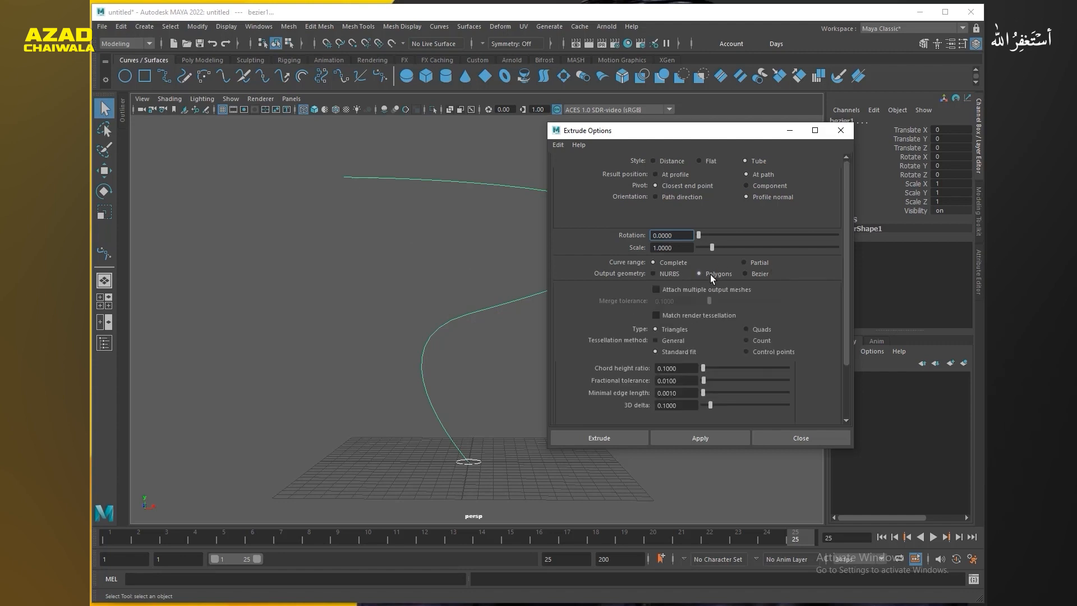
pyautogui.click(758, 332)
pyautogui.click(757, 341)
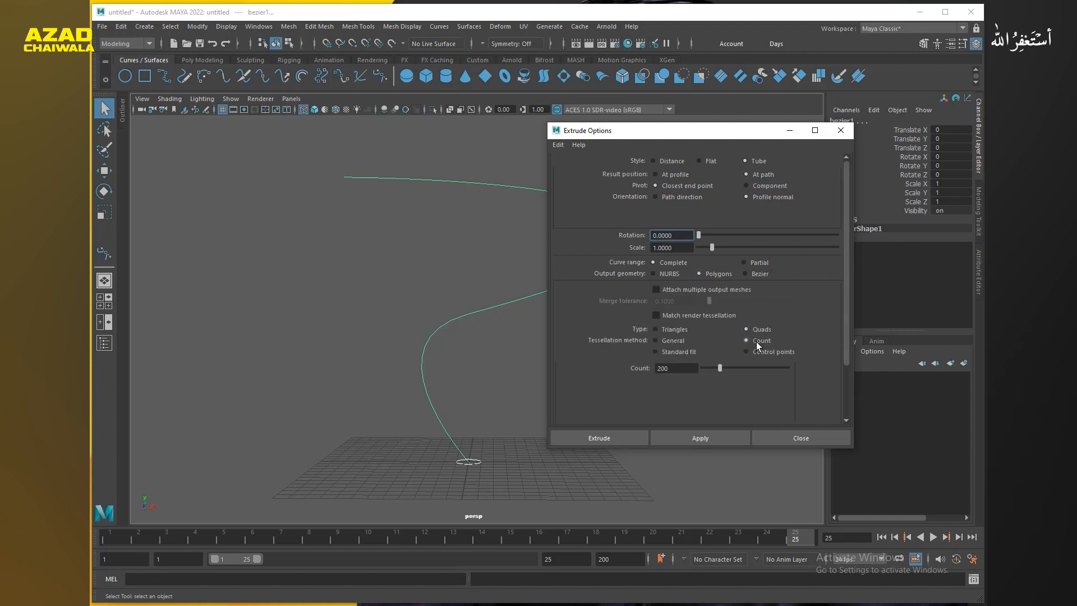
pyautogui.doubleClick(689, 368)
pyautogui.click(724, 438)
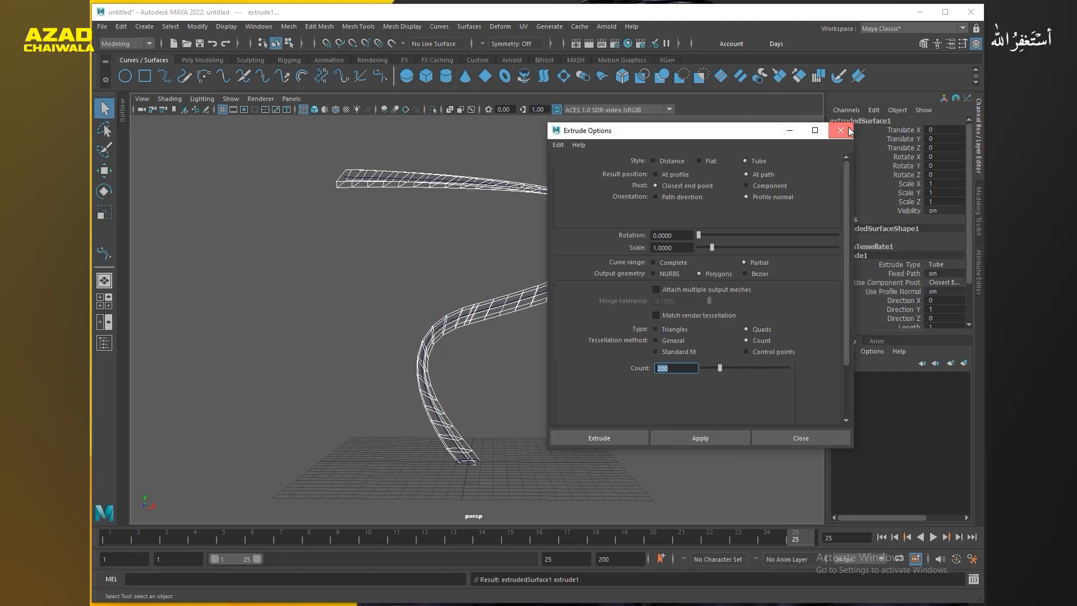
pyautogui.click(842, 130)
# - Display the model shaded, then select the extruded tube and expand its subCurve1 input
pyautogui.press('5')
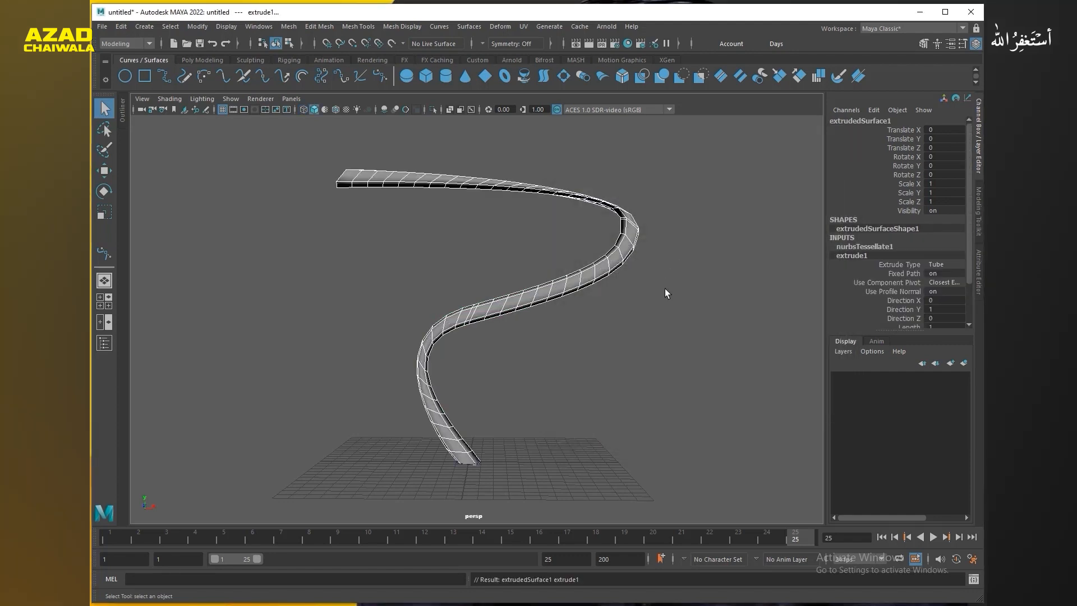
pyautogui.click(665, 289)
pyautogui.keyDown('alt'); pyautogui.moveTo(461, 366); pyautogui.dragTo(461, 390); pyautogui.keyUp('alt')
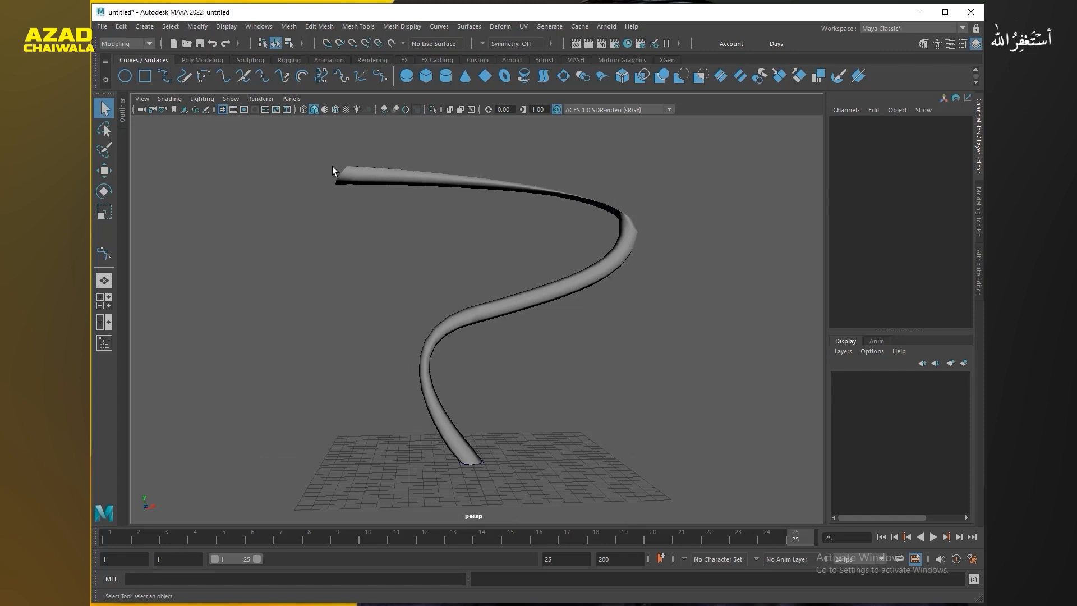
pyautogui.moveTo(465, 475); pyautogui.dragTo(806, 414)
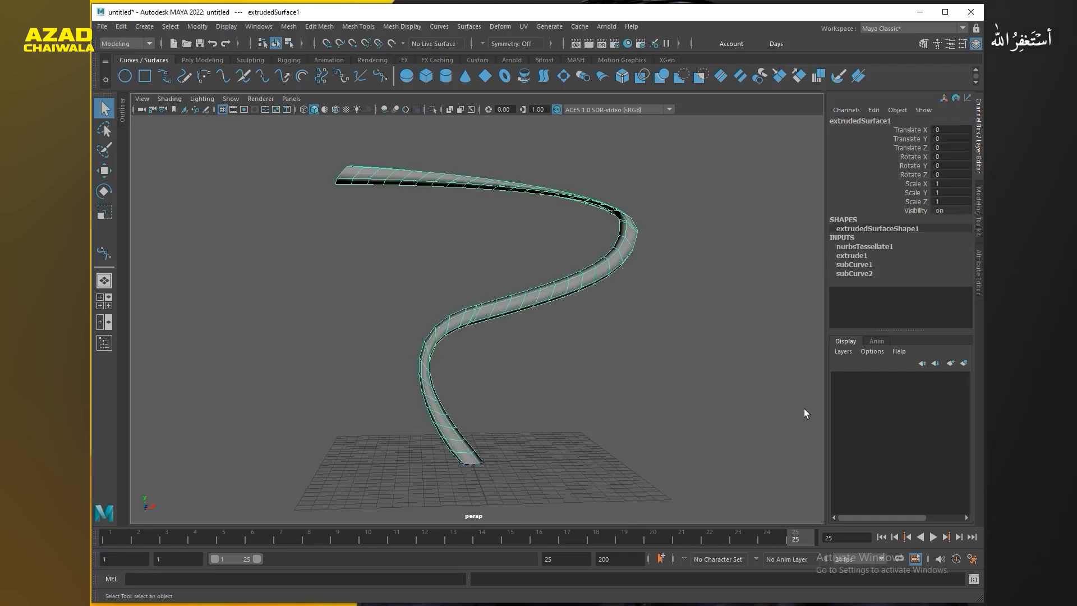
pyautogui.click(872, 266)
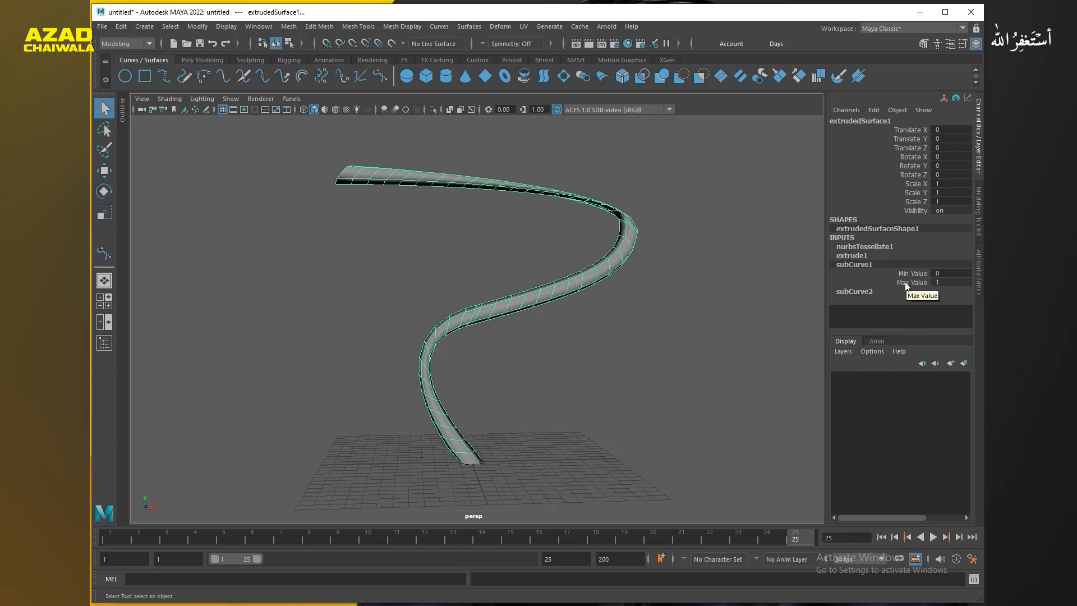
# - Try scrubbing the Max Value of subCurve1 down to 0 and that of subCurve2 to 0.82
pyautogui.click(909, 282)
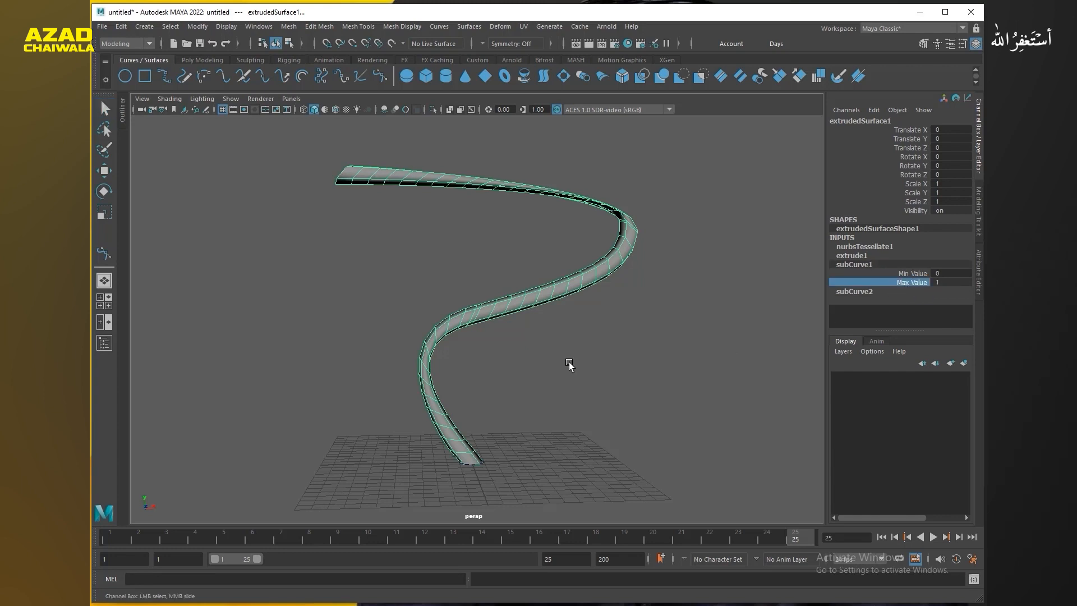
pyautogui.moveTo(570, 366); pyautogui.dragTo(483, 352, button='middle')
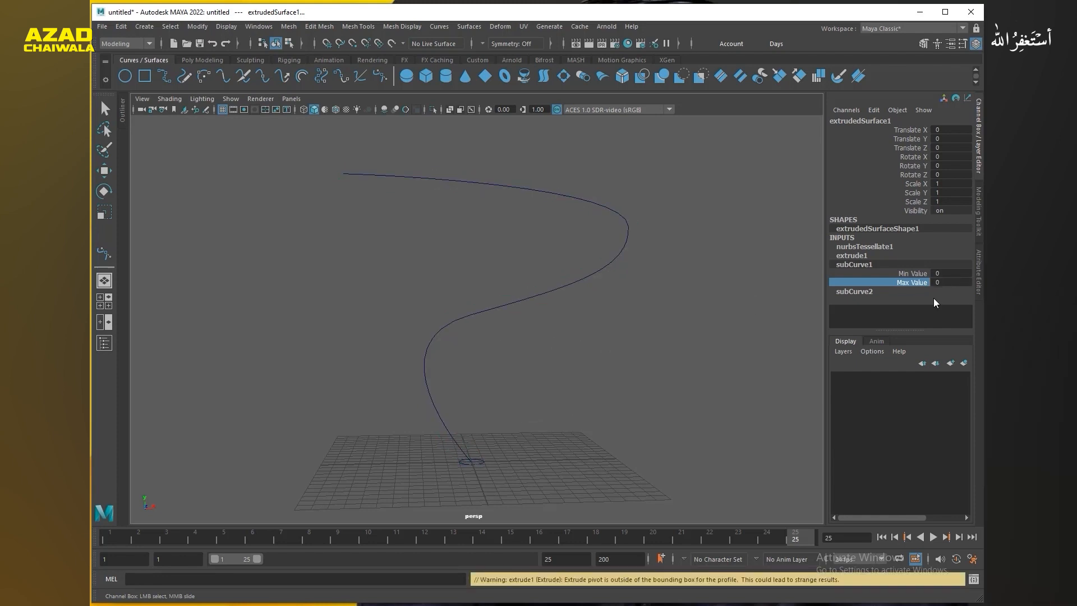
pyautogui.click(854, 292)
pyautogui.click(901, 290)
pyautogui.moveTo(577, 336); pyautogui.dragTo(805, 302, button='middle')
# - Return the Max Value of both subCurve1 and subCurve2 to 1
pyautogui.click(887, 265)
pyautogui.click(912, 282)
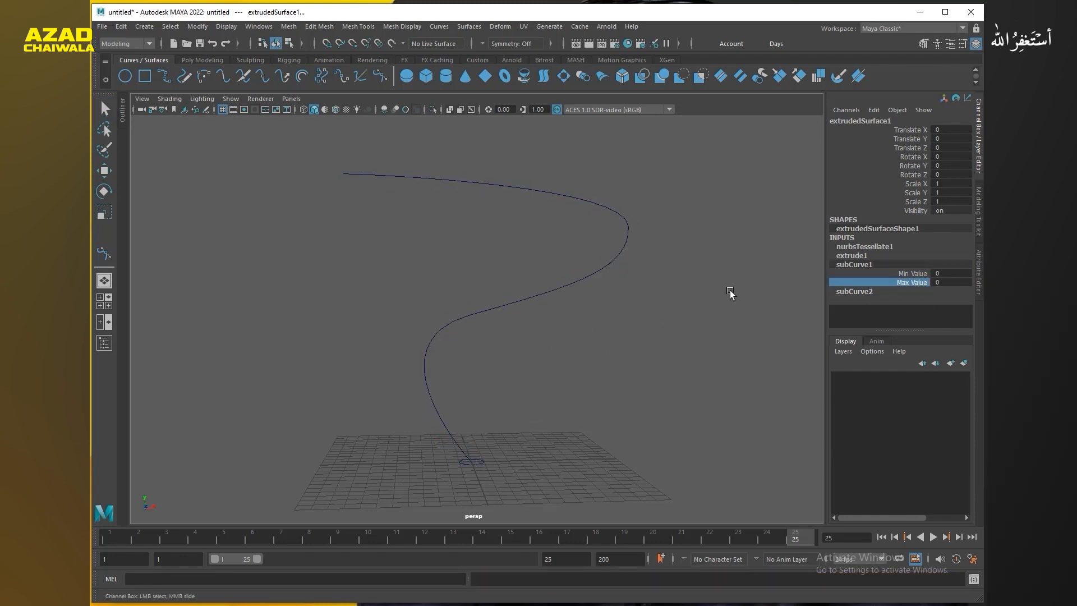
pyautogui.moveTo(731, 293); pyautogui.dragTo(785, 290, button='middle')
pyautogui.click(881, 292)
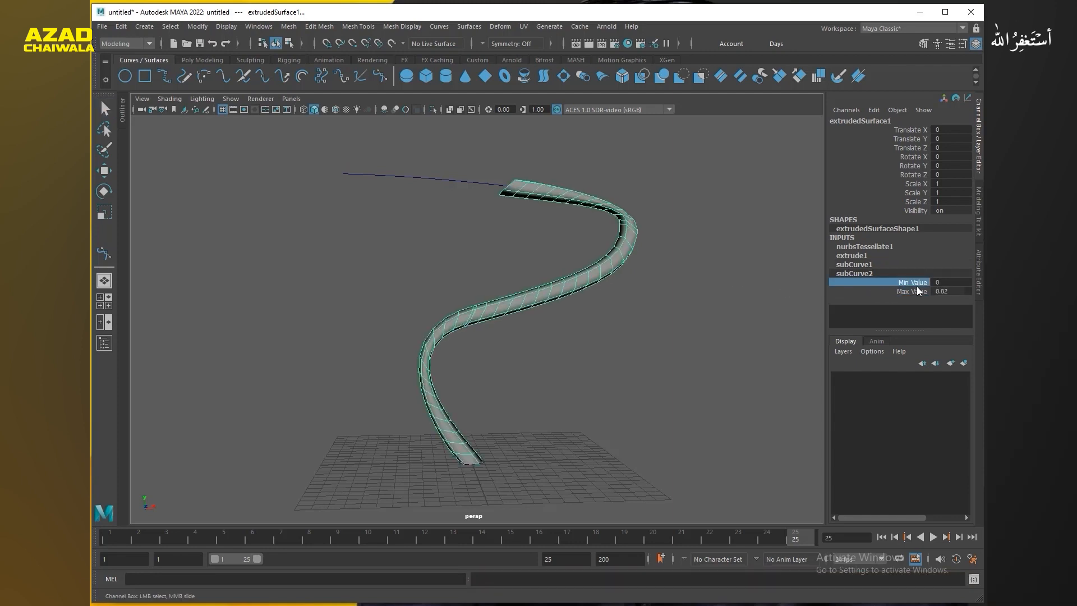
pyautogui.click(901, 291)
pyautogui.moveTo(579, 307)
pyautogui.mouseDown(button='middle')
pyautogui.moveTo(548, 306)
pyautogui.moveTo(619, 300)
pyautogui.moveTo(534, 312)
pyautogui.moveTo(651, 311)
pyautogui.moveTo(537, 320)
pyautogui.moveTo(591, 312)
pyautogui.mouseUp(button='middle')
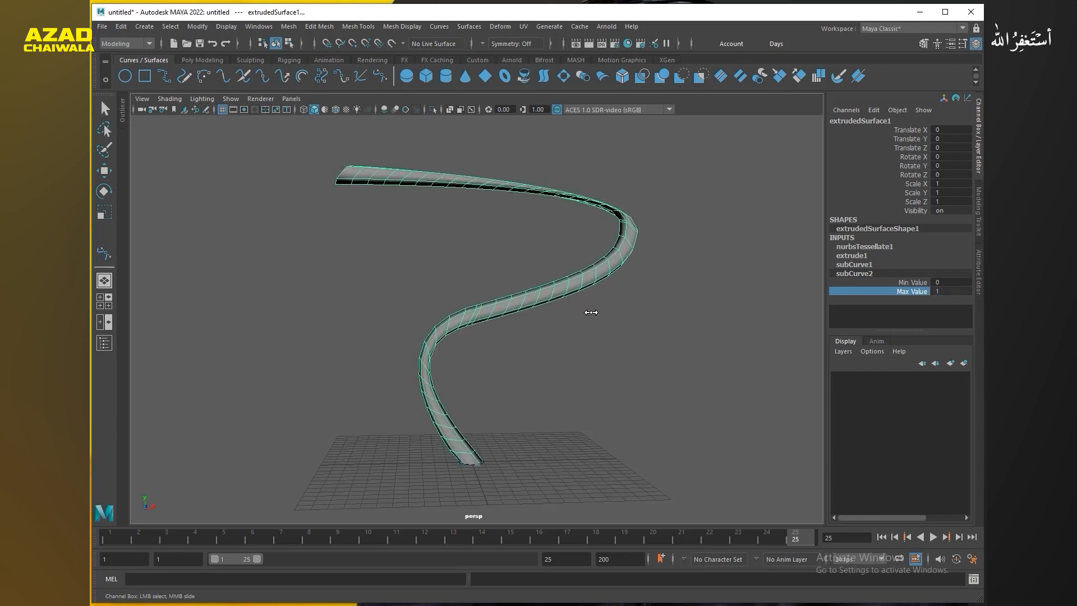
# - Choose subCurve1's Max Value on the tube and set a key at frame 1 with the value 1
pyautogui.click(892, 267)
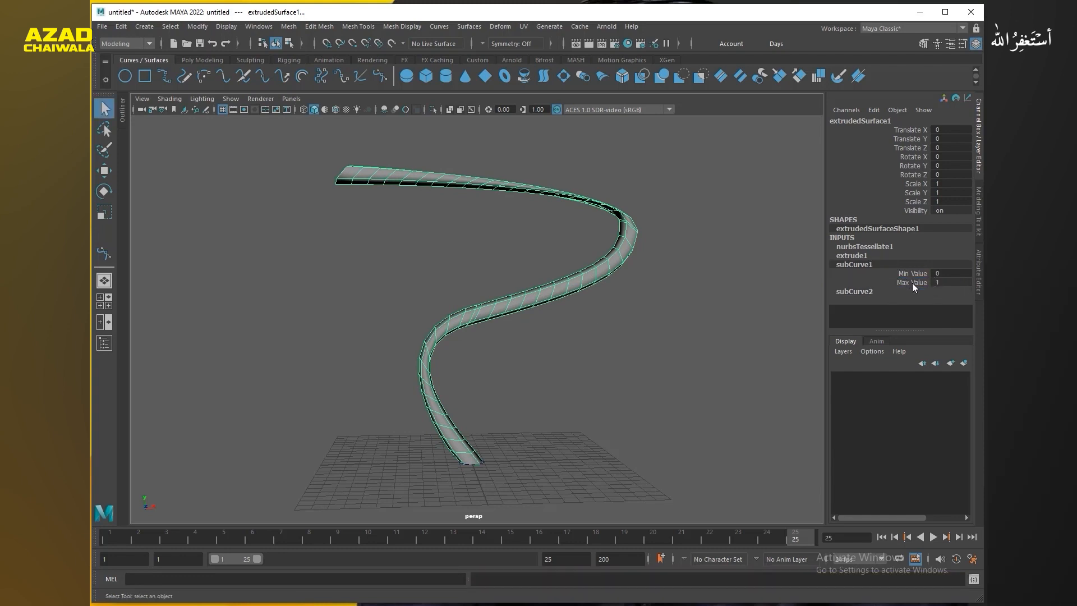
pyautogui.click(868, 292)
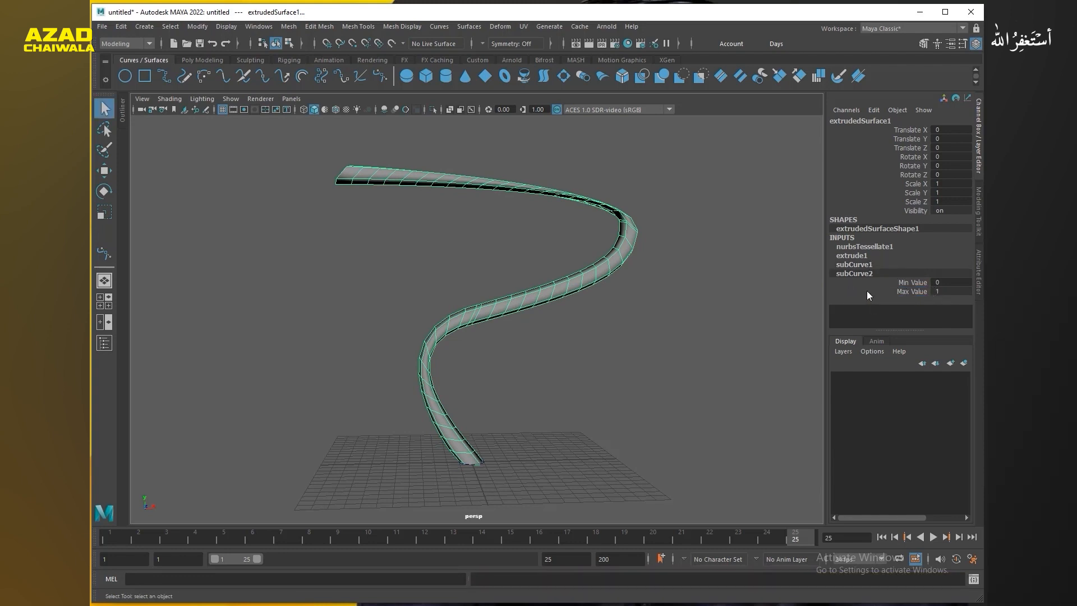
pyautogui.click(882, 265)
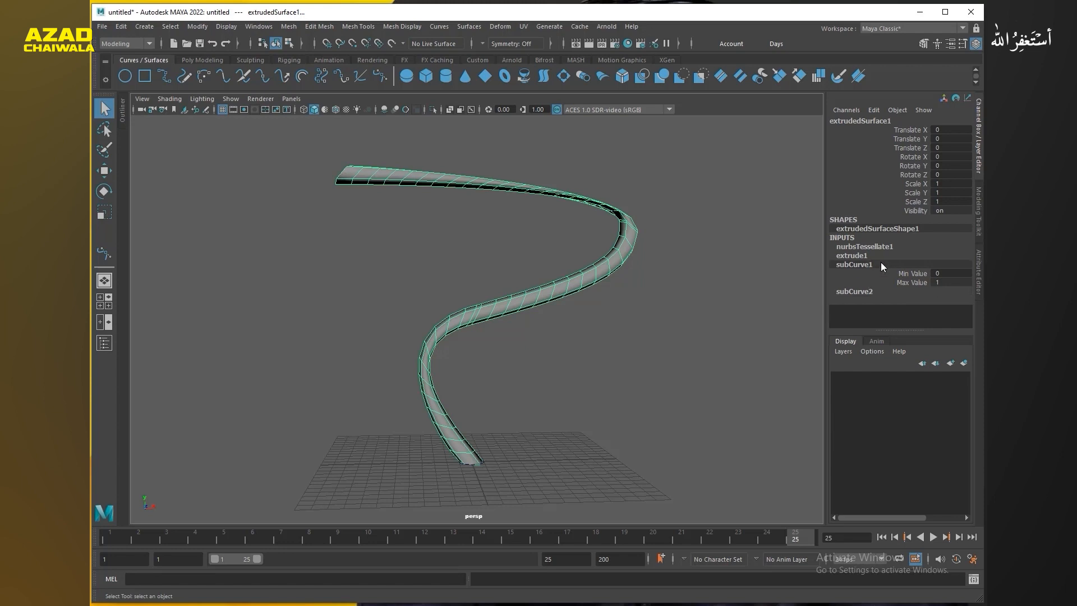
pyautogui.click(914, 283)
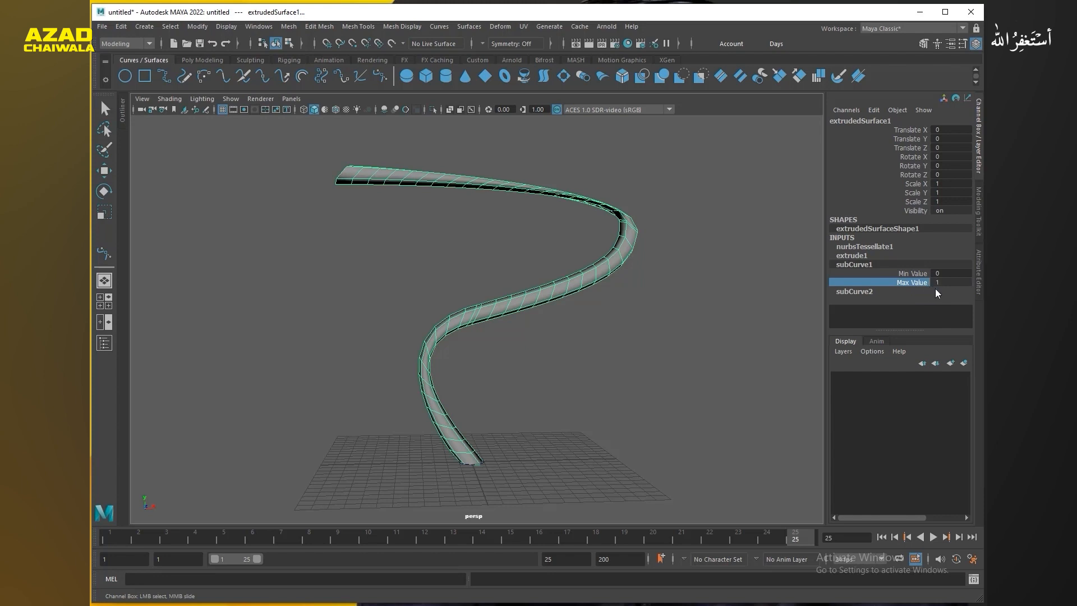
pyautogui.click(110, 537)
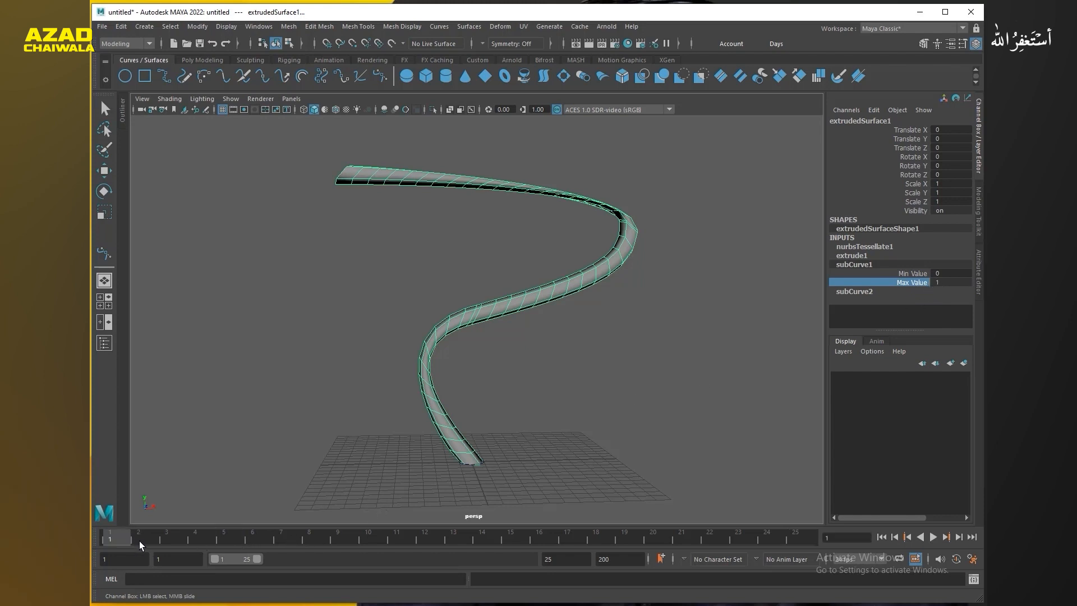
pyautogui.press('s')
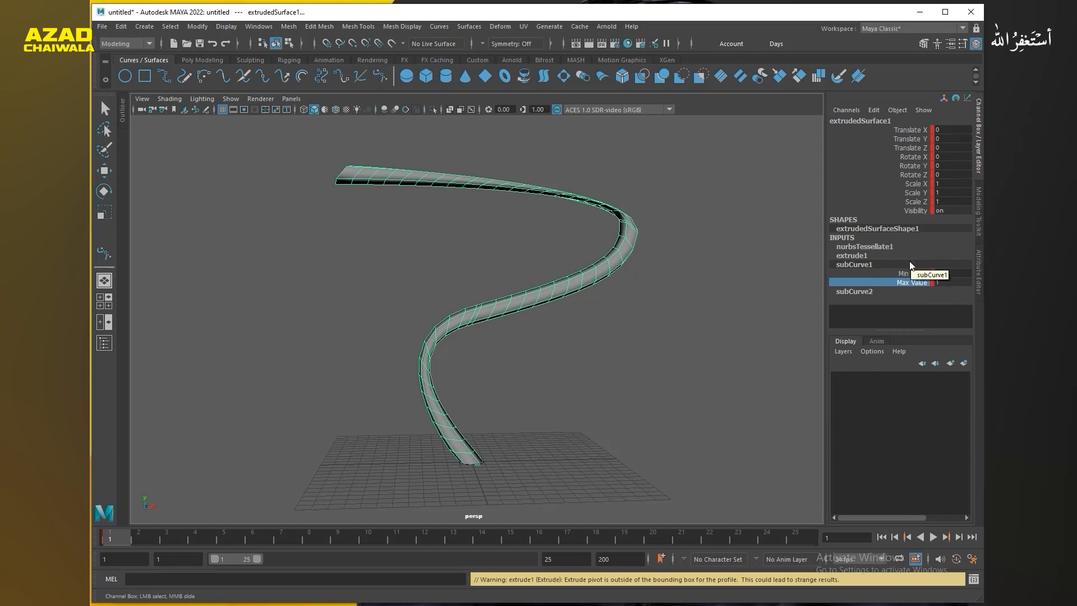
# - Key subCurve1's Max Value at 1 on frame 25 for the extruded tube
pyautogui.hotkey('alt', 'v')
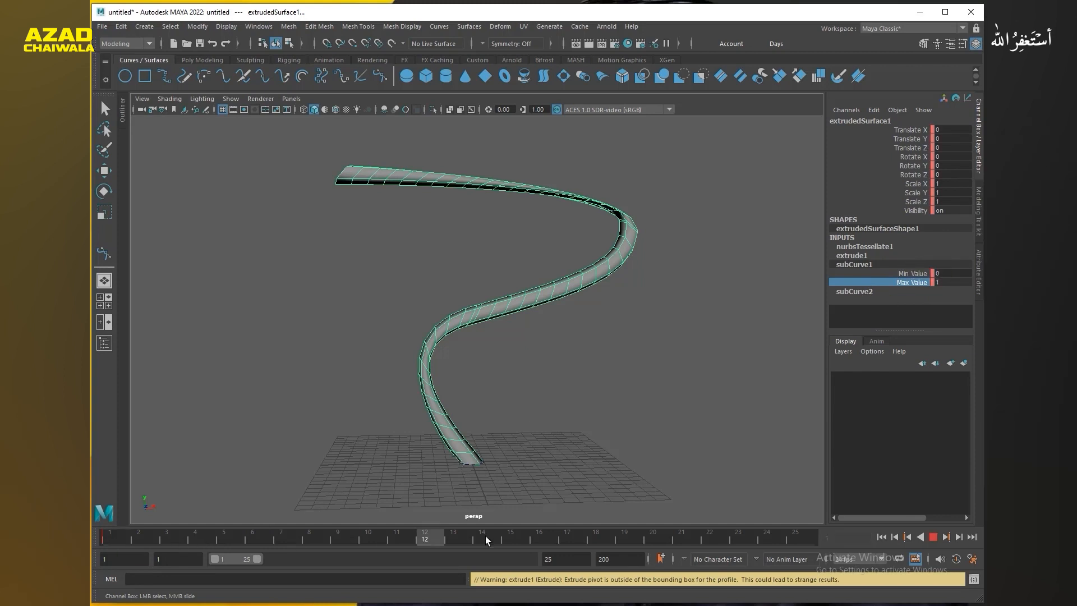
pyautogui.click(794, 543)
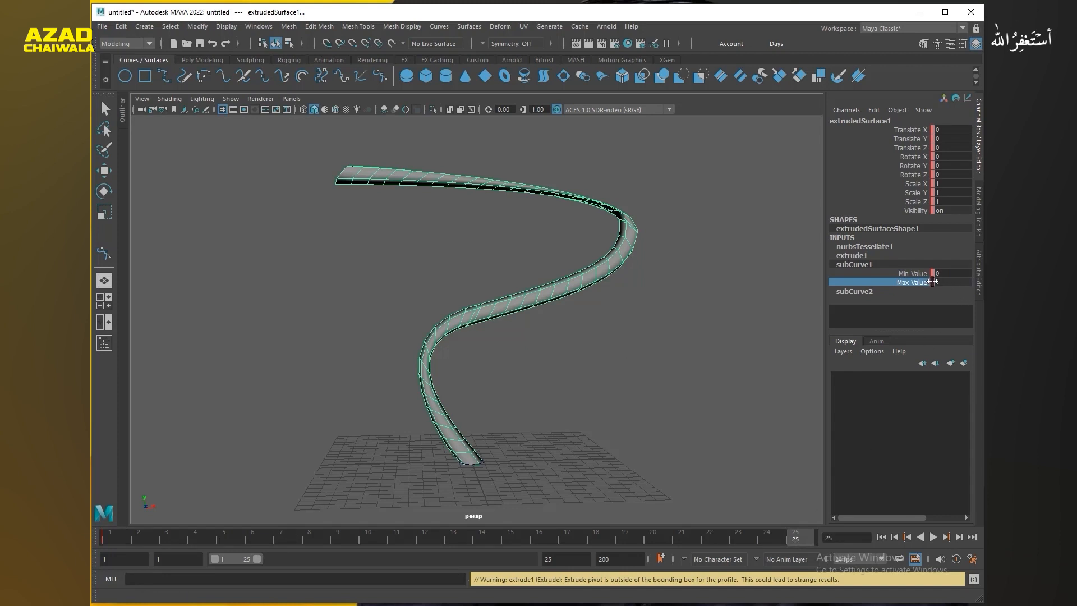
pyautogui.press('s')
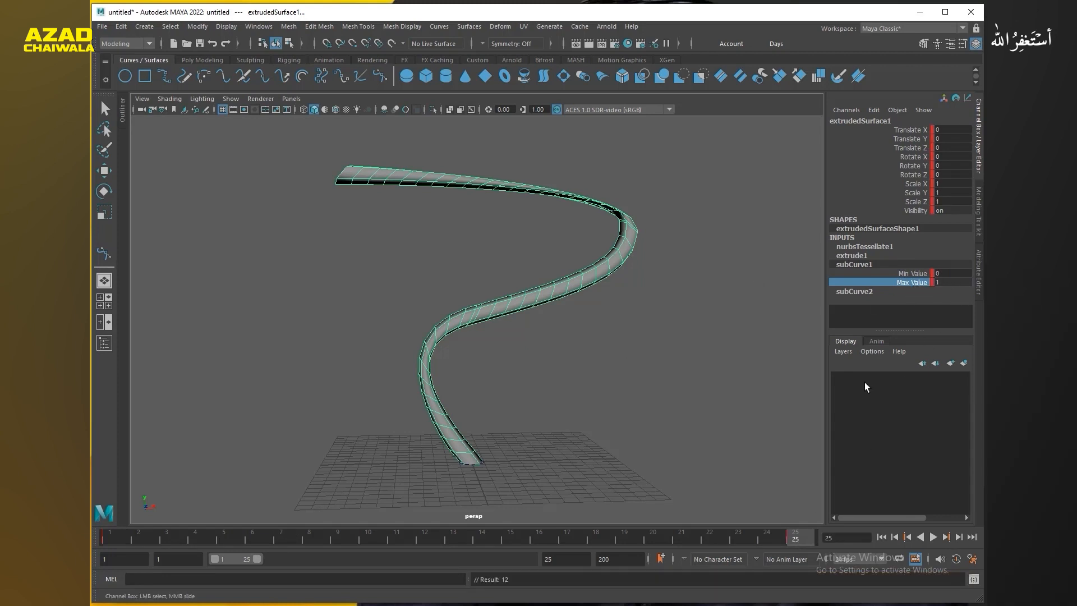
# - Key subCurve1's Max Value at 0 on frame 1 and scrub through the animation to frame 25
pyautogui.hotkey('alt', 'v')
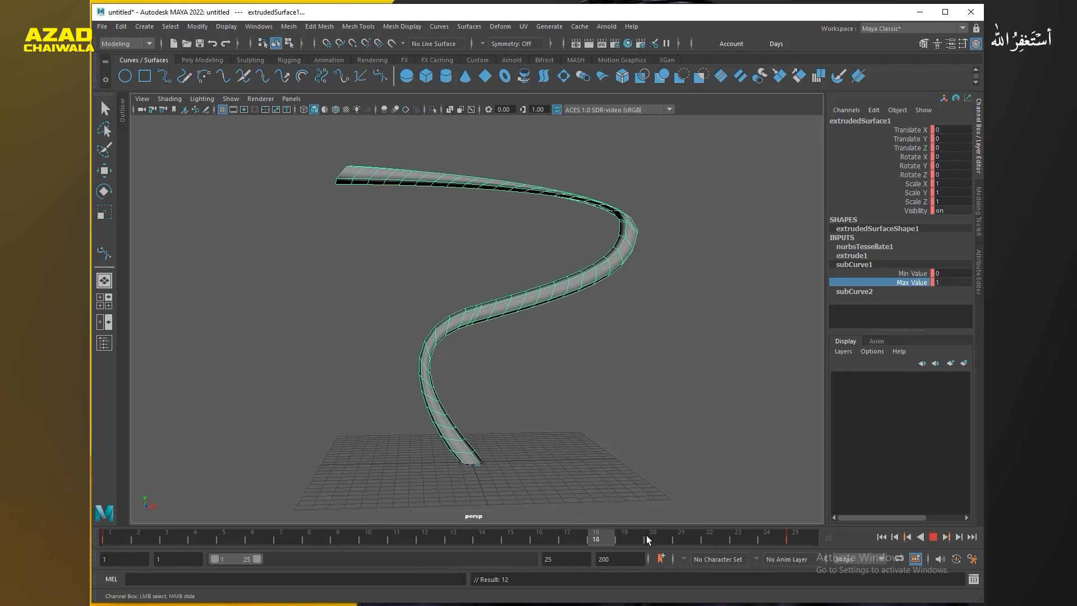
pyautogui.click(117, 541)
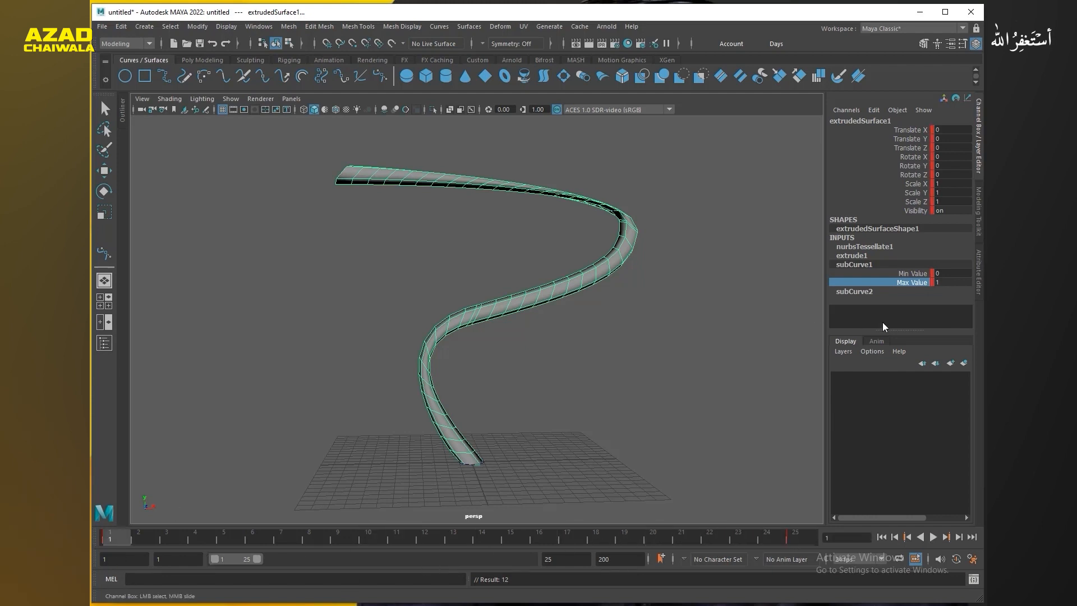
pyautogui.doubleClick(964, 280)
pyautogui.write('0')
pyautogui.press('Return')
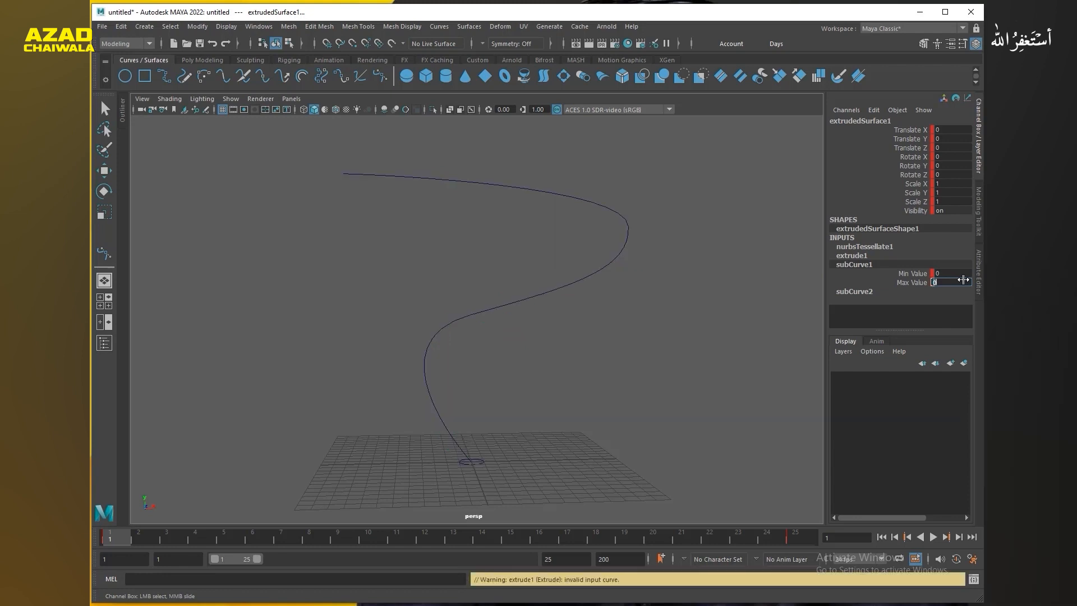
pyautogui.click(918, 283)
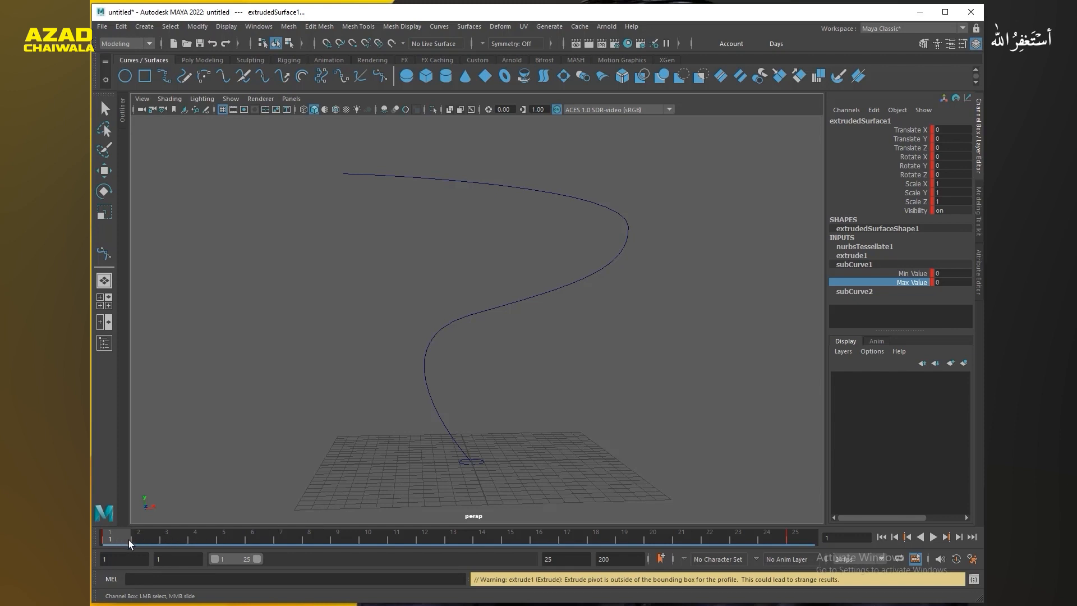
pyautogui.moveTo(130, 544); pyautogui.dragTo(93, 496)
pyautogui.moveTo(142, 540); pyautogui.dragTo(803, 536)
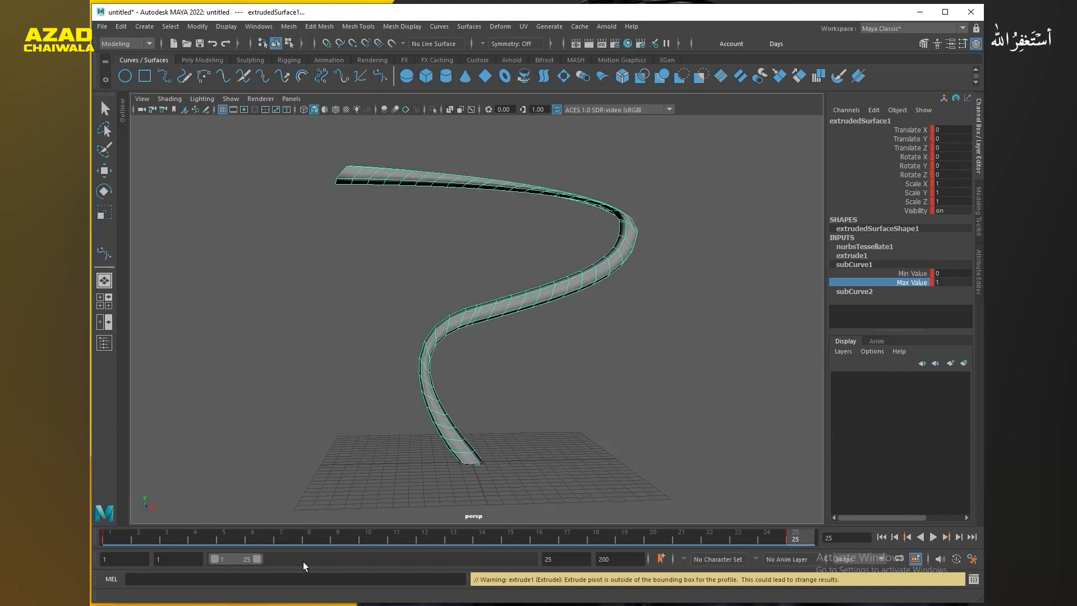
# - Try extending the end of the playback range to frame 50, and return it to frame 25
pyautogui.doubleClick(567, 559)
pyautogui.write('50')
pyautogui.press('Return')
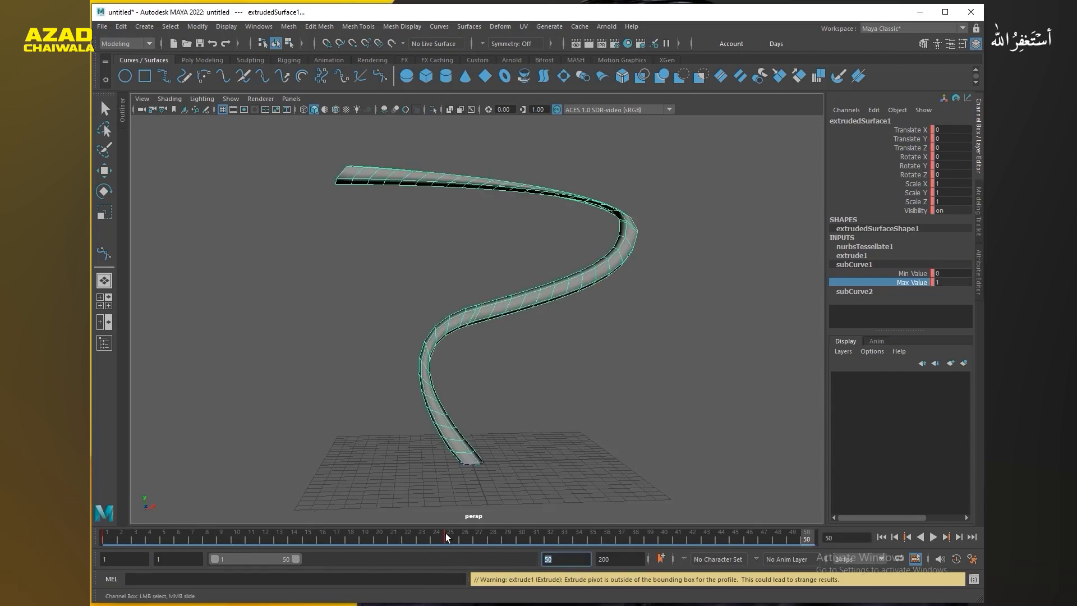
pyautogui.write('25')
pyautogui.press('Return')
# - Delete all of the tube's keys between frames 1 and 25, and set subCurve1's Max Value to 1
pyautogui.keyDown('shift'); pyautogui.moveTo(799, 540); pyautogui.dragTo(107, 537); pyautogui.keyUp('shift')
pyautogui.rightClick(142, 530)
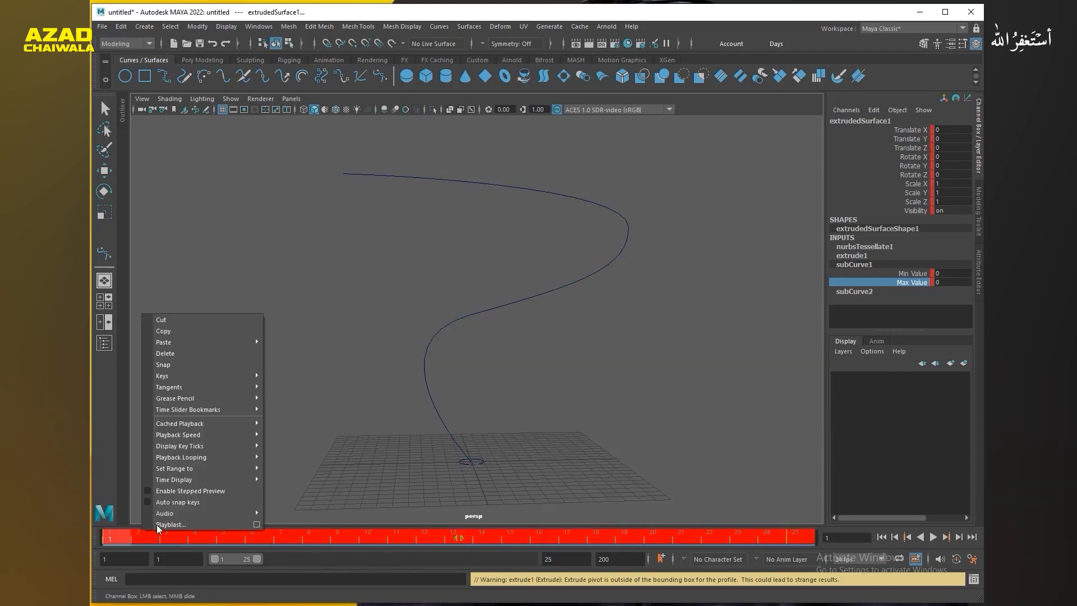
pyautogui.click(165, 354)
pyautogui.click(946, 282)
pyautogui.write('1')
pyautogui.press('Return')
# - Expand the tube's subCurve2 input, set its Max Value to 0 and set a key at frame 1
pyautogui.click(874, 292)
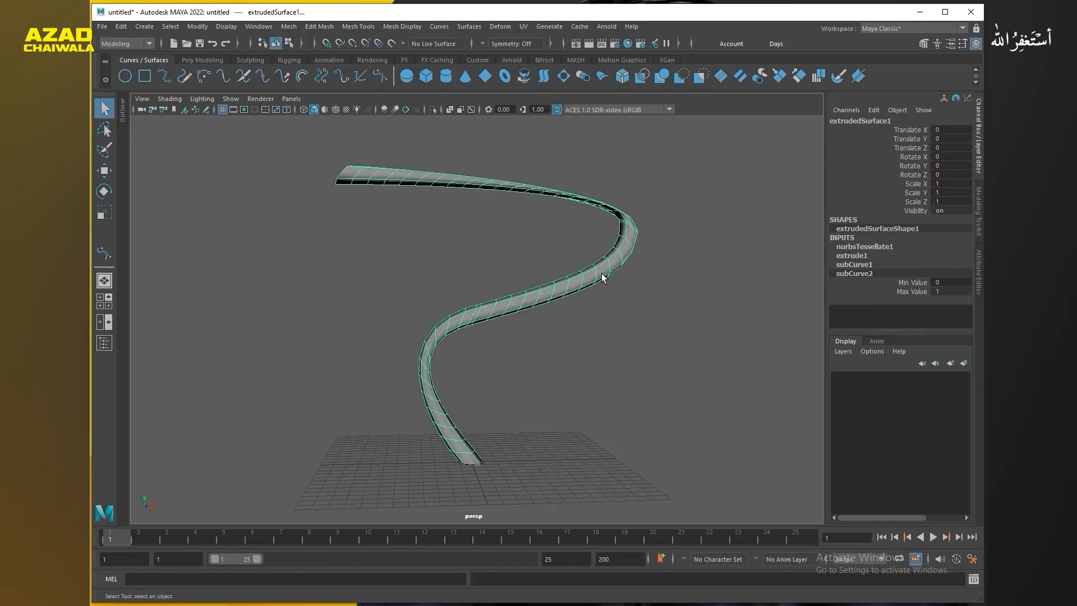
pyautogui.click(586, 272)
pyautogui.click(871, 275)
pyautogui.click(937, 291)
pyautogui.write('0')
pyautogui.press('Return')
pyautogui.click(920, 295)
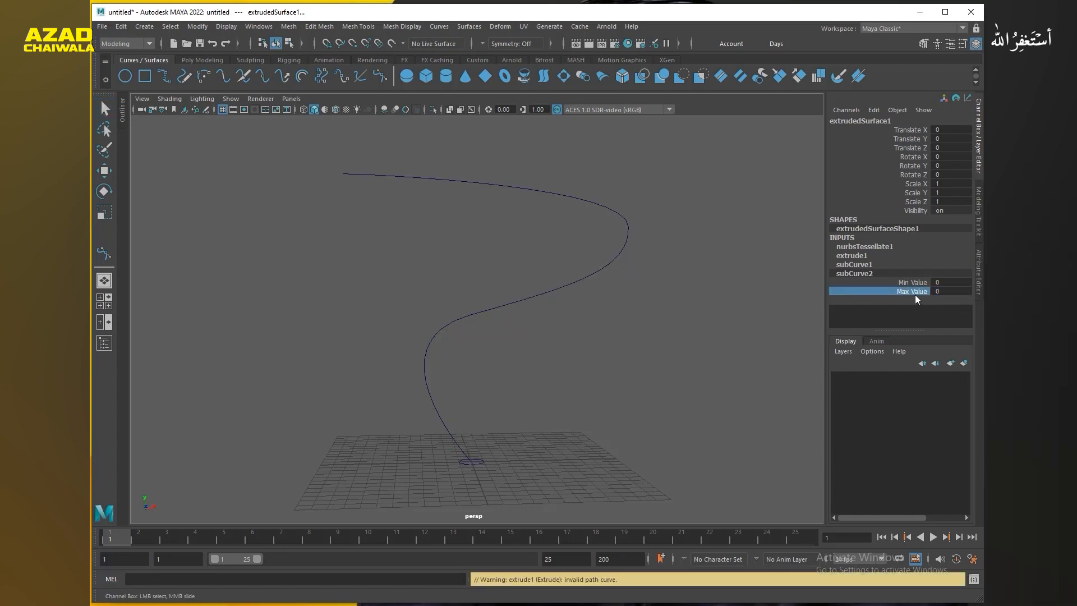
pyautogui.press('s')
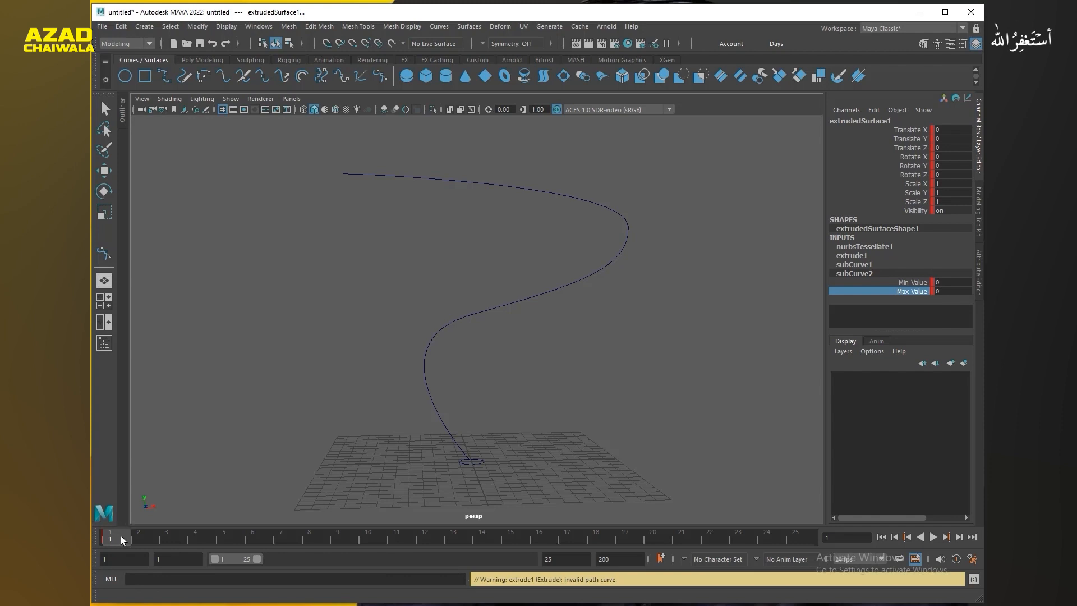
# - Set subCurve2's Max Value to 1 at frame 25 and key it
pyautogui.moveTo(123, 540); pyautogui.dragTo(795, 538)
pyautogui.click(955, 291)
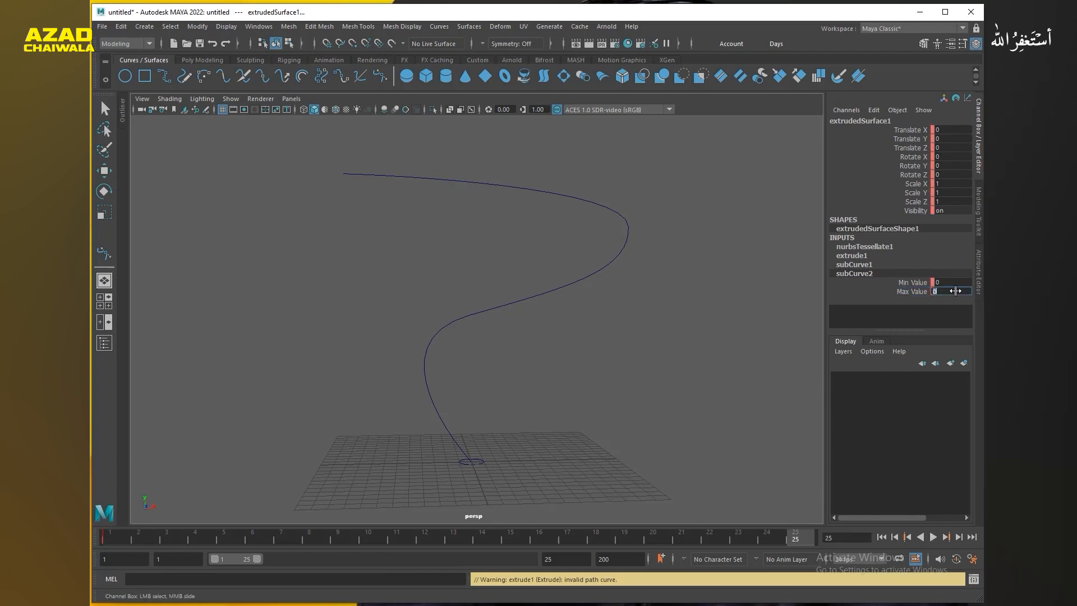
pyautogui.write('1')
pyautogui.press('Return')
pyautogui.click(912, 294)
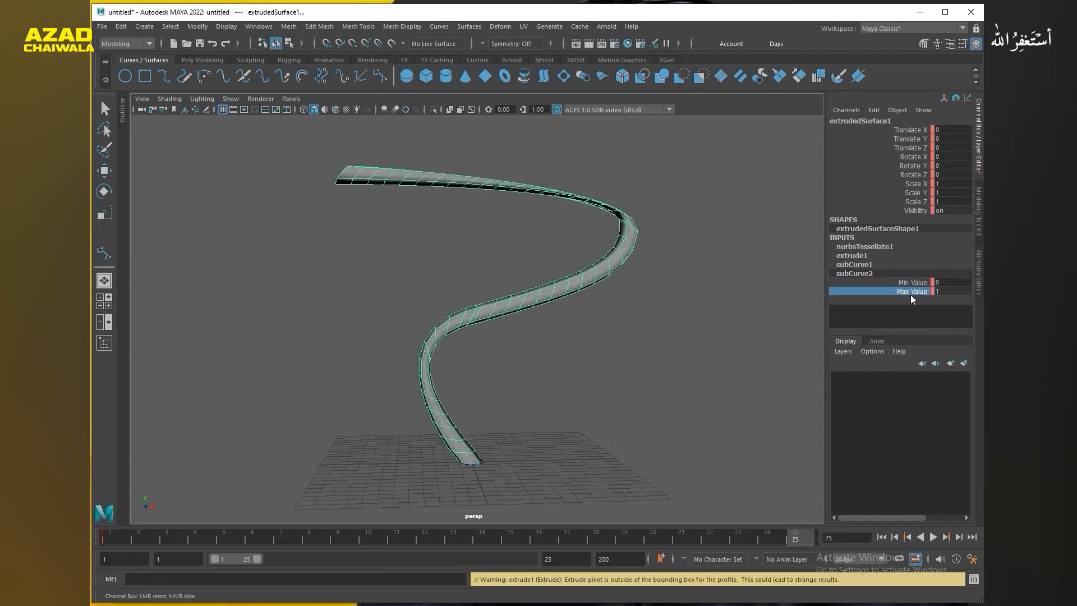
pyautogui.press('s')
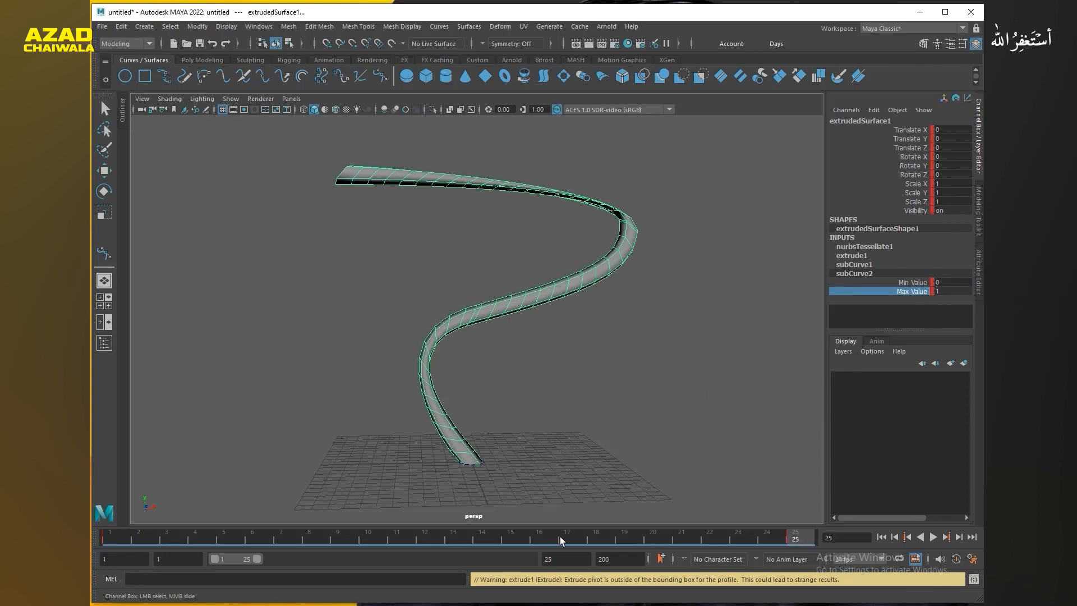
# - Scrub through the tube's growth animation, select the bezier path curve and play the animation back
pyautogui.moveTo(118, 535); pyautogui.dragTo(355, 165)
pyautogui.press('q')
pyautogui.click(357, 173)
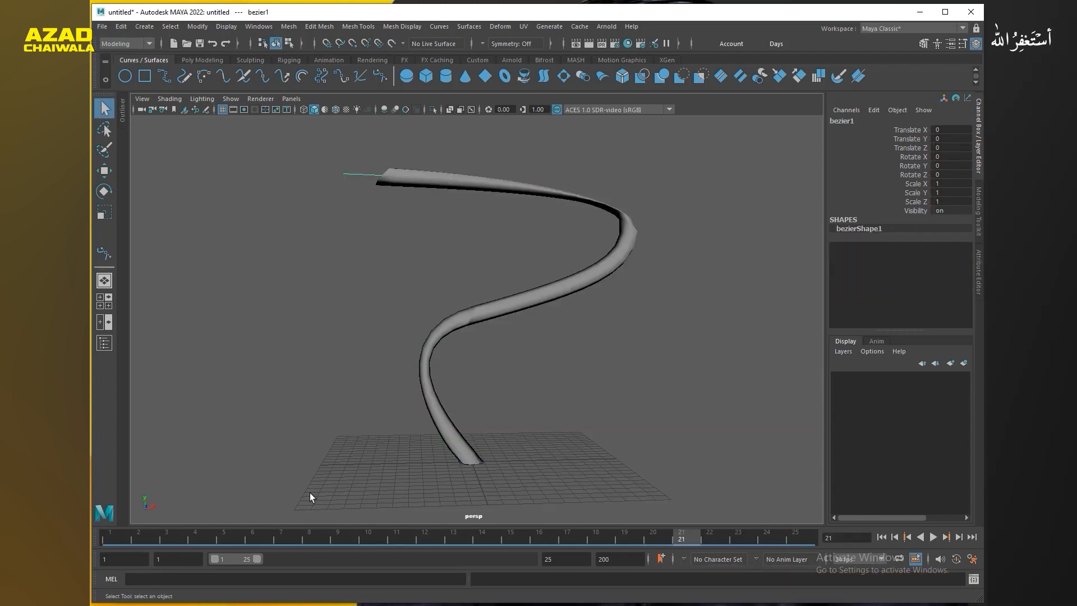
pyautogui.hotkey('alt', 'v')
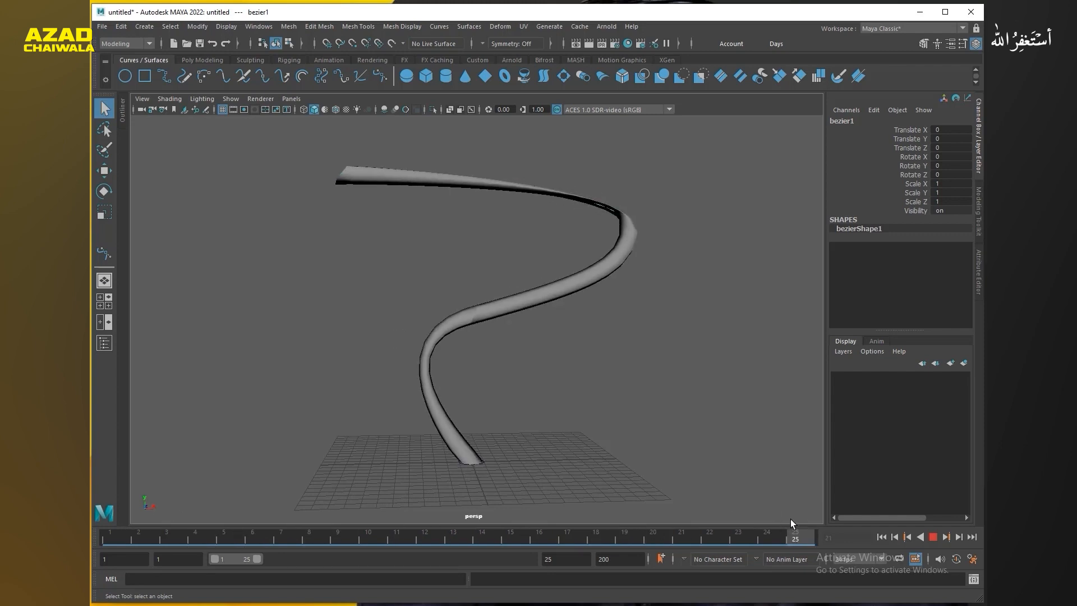
pyautogui.click(355, 537)
pyautogui.hotkey('alt', 'v')
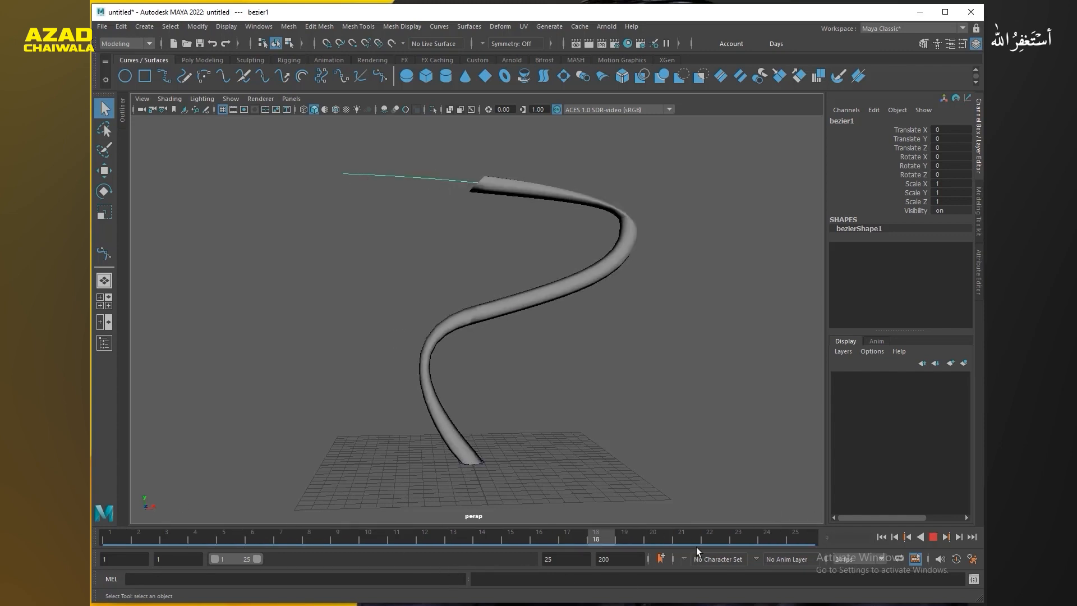